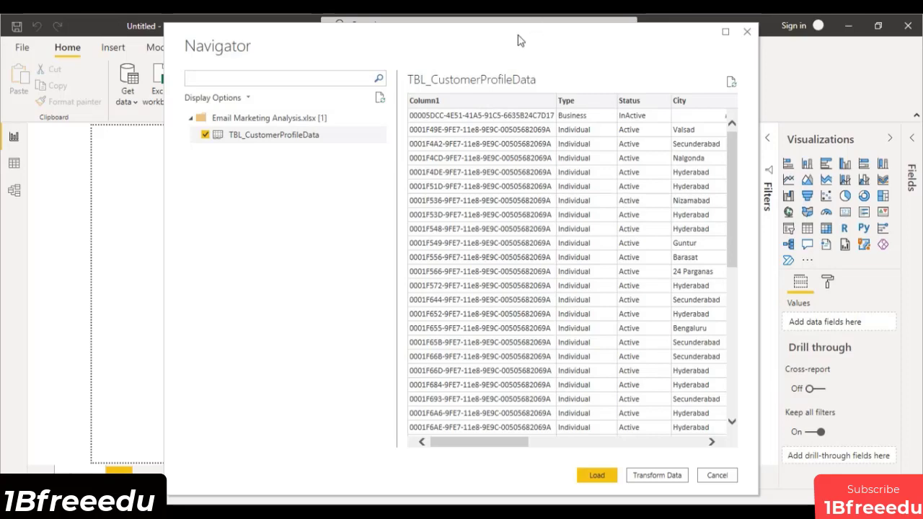
Step: Look over the columns in the TBL_CustomerProfileData preview and open the table for data transformation
left_click_drag(520, 36, 686, 41)
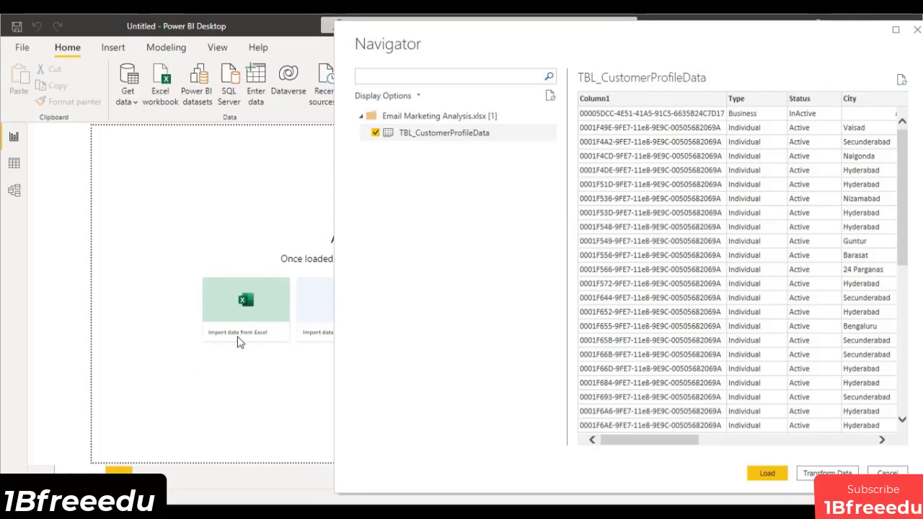
left_click_drag(719, 39, 483, 32)
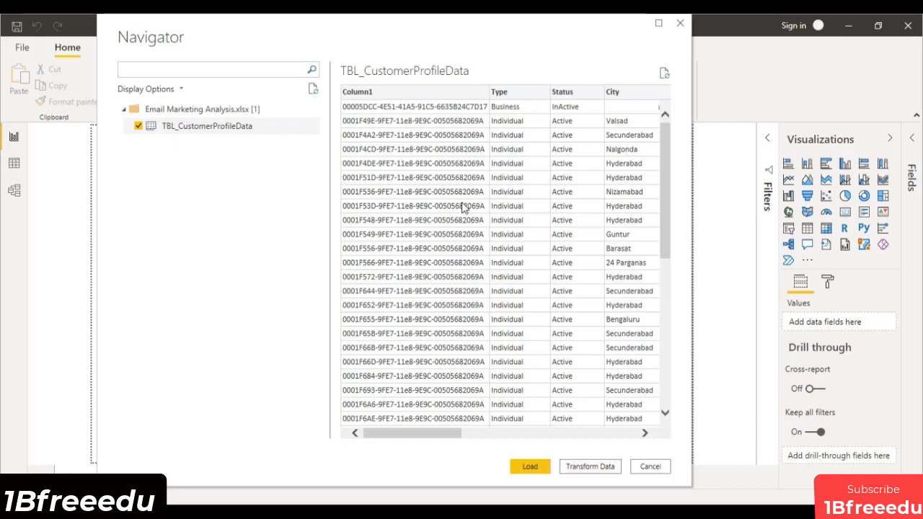
left_click_drag(447, 436, 507, 435)
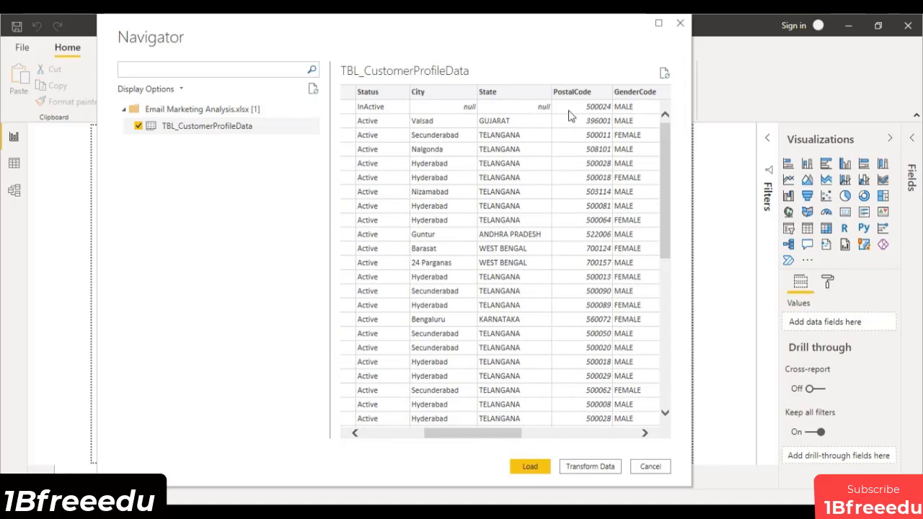
left_click(507, 435)
left_click_drag(507, 440, 423, 456)
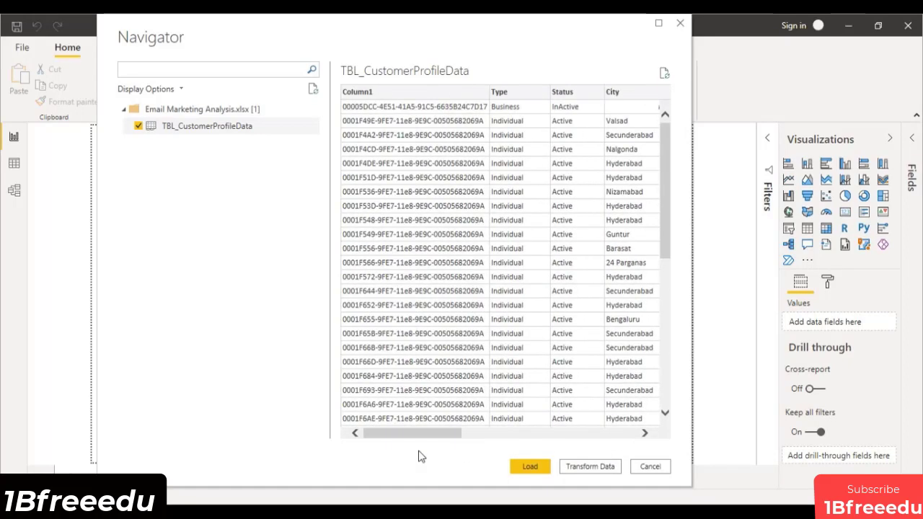
left_click(590, 466)
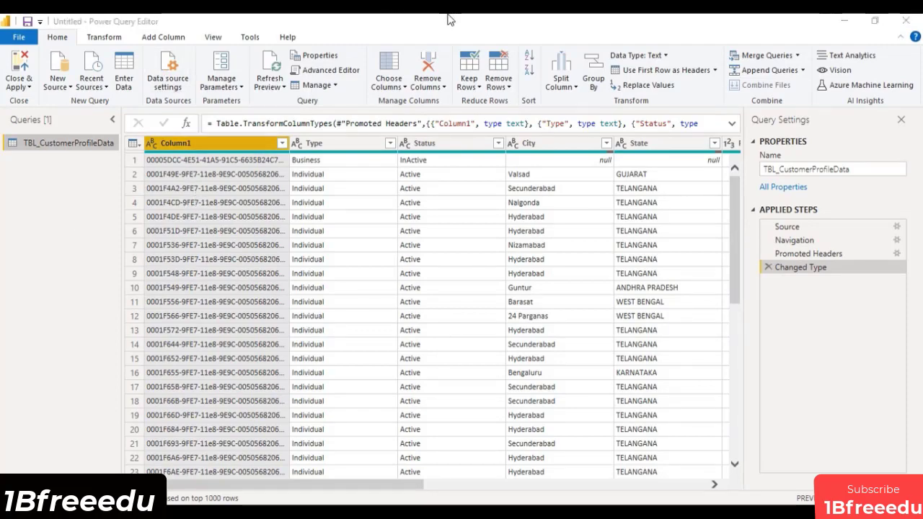
Step: Remove the Column1 and Type columns from the customer profile table
left_click(426, 63)
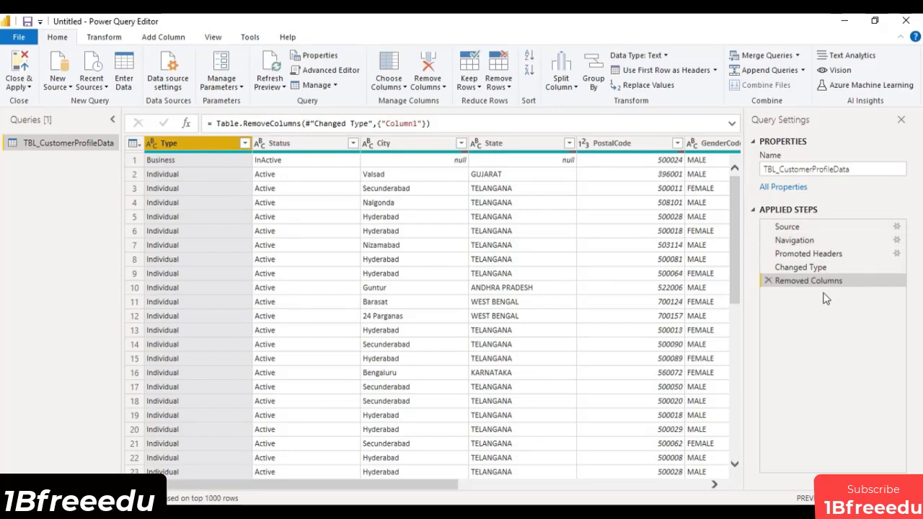
left_click(767, 284)
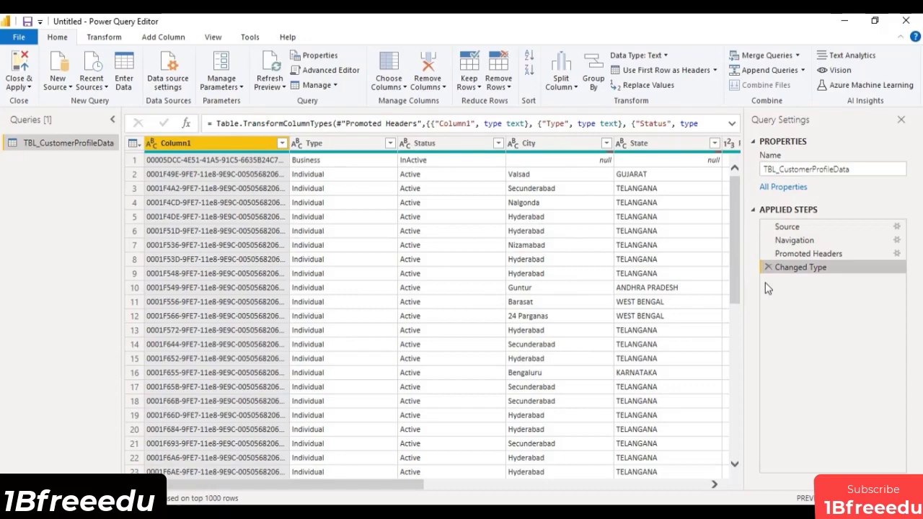
left_click(441, 60)
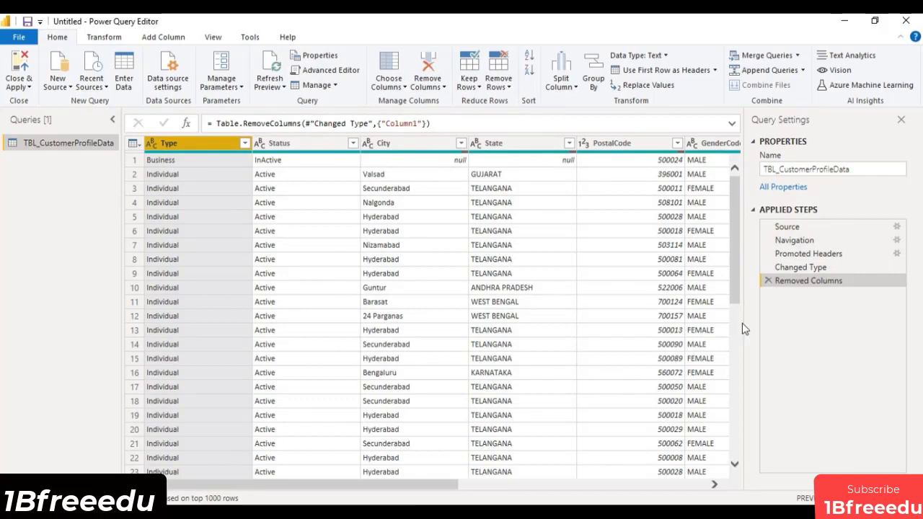
left_click_drag(441, 488, 333, 496)
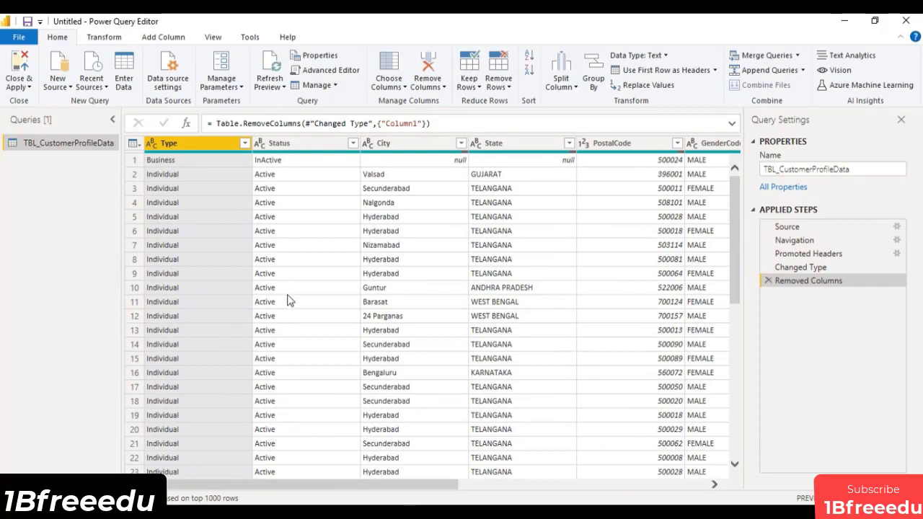
scroll(260, 361, "down", 3)
scroll(206, 392, "down", 4)
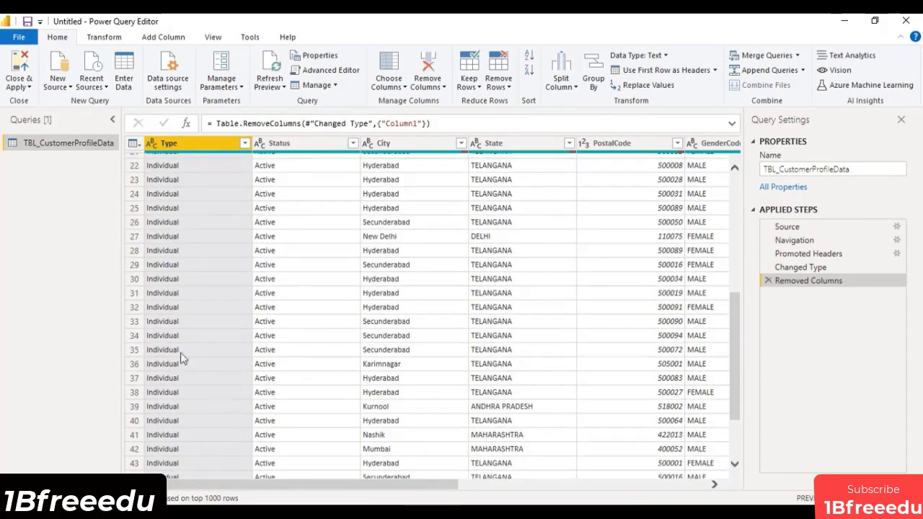
left_click(428, 62)
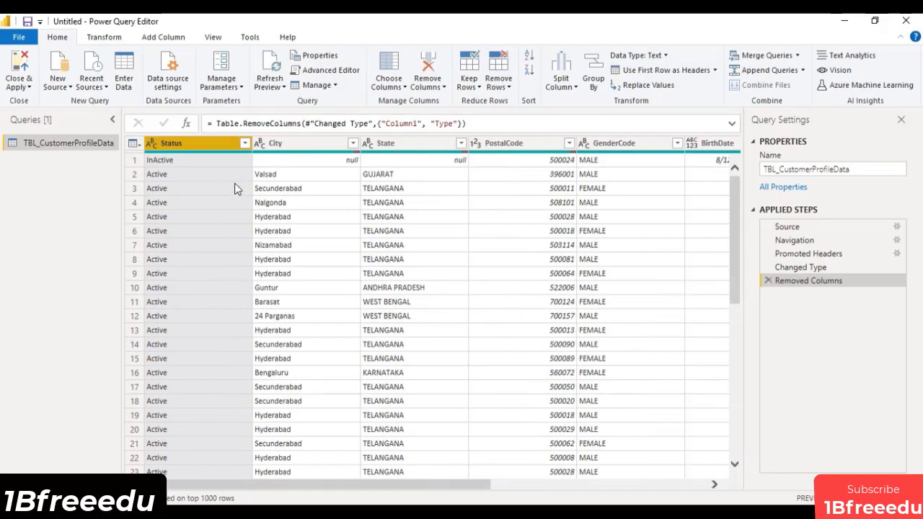
Step: Remove the PostalCode and BirthDate columns from the customer profile table
left_click(516, 146)
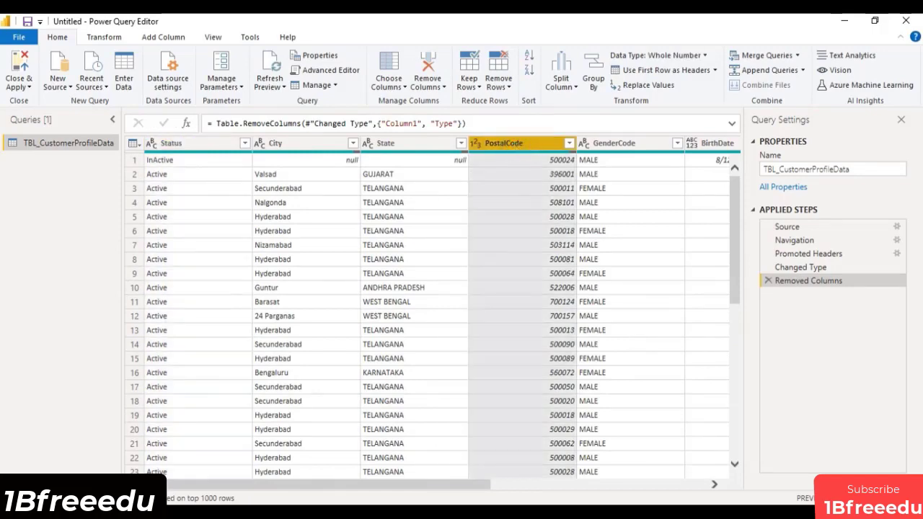
left_click_drag(449, 491, 590, 501)
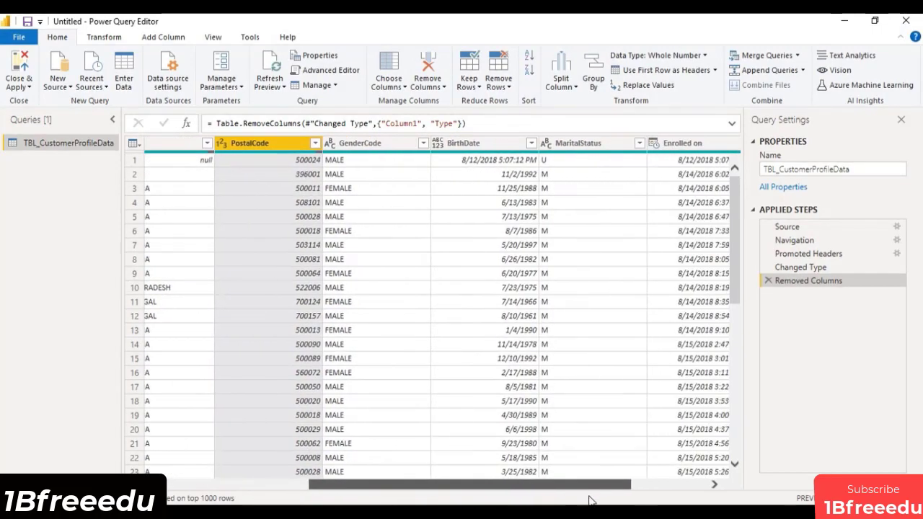
left_click(431, 66)
left_click(392, 144)
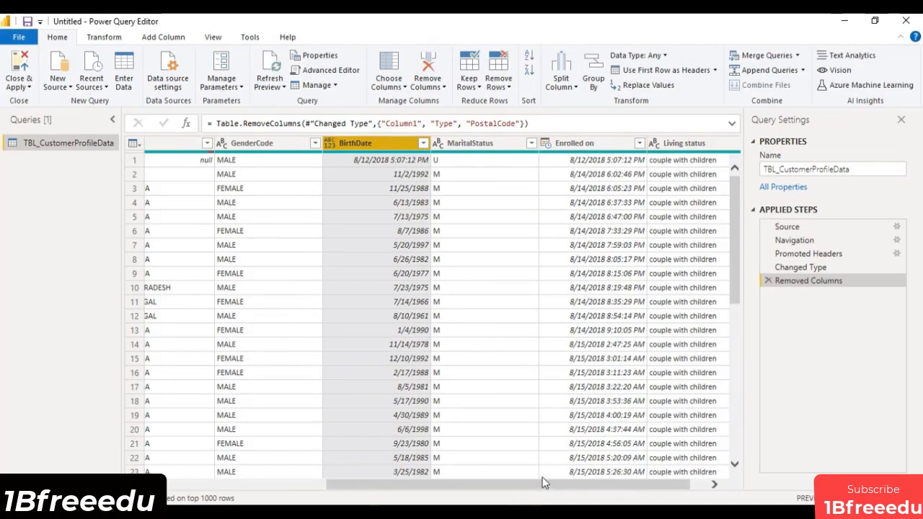
left_click_drag(545, 483, 560, 483)
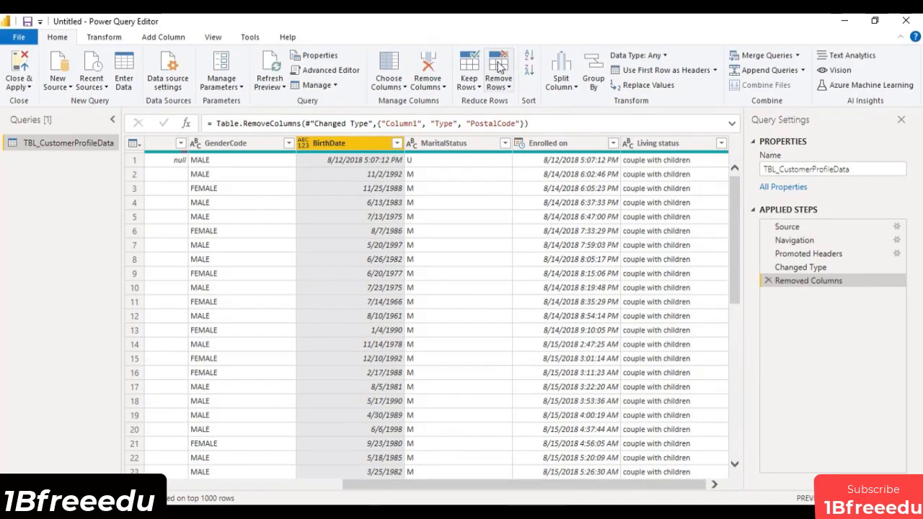
left_click(431, 67)
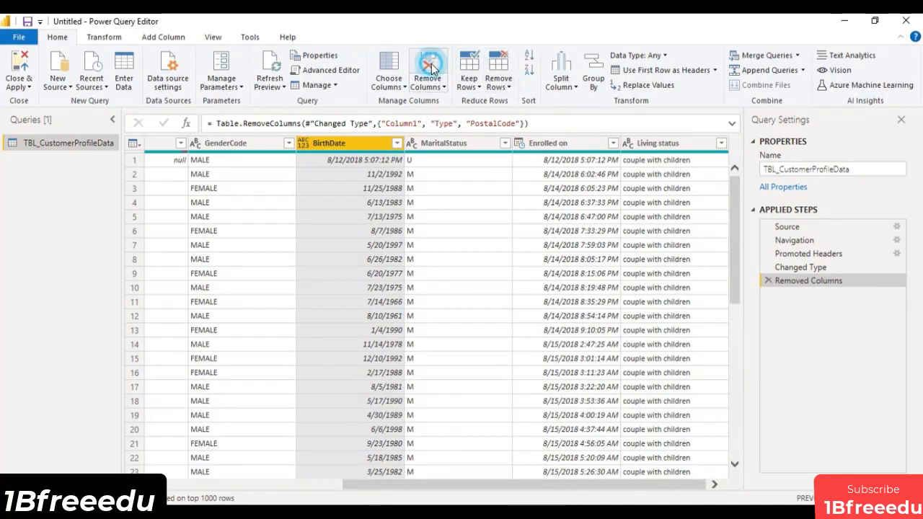
Step: Filter the City column to exclude the null and 24 Parganas values
left_click_drag(511, 489, 312, 490)
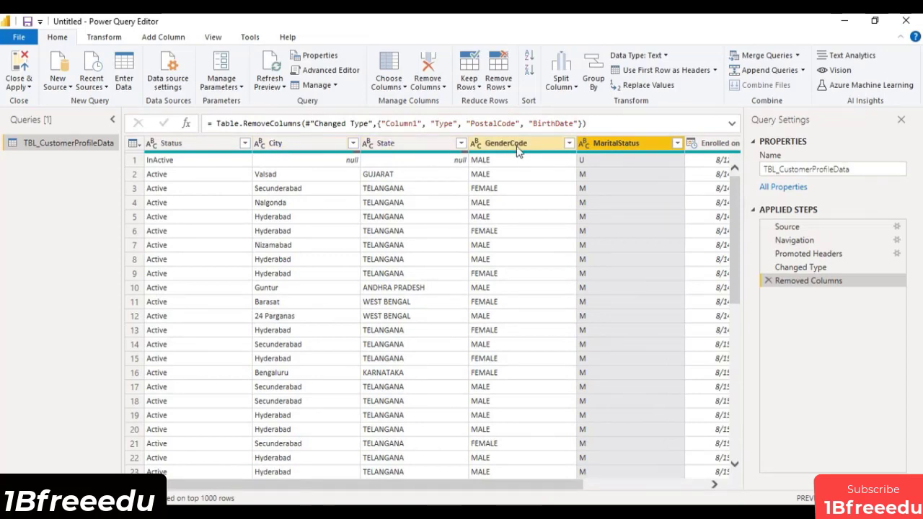
left_click_drag(557, 488, 711, 485)
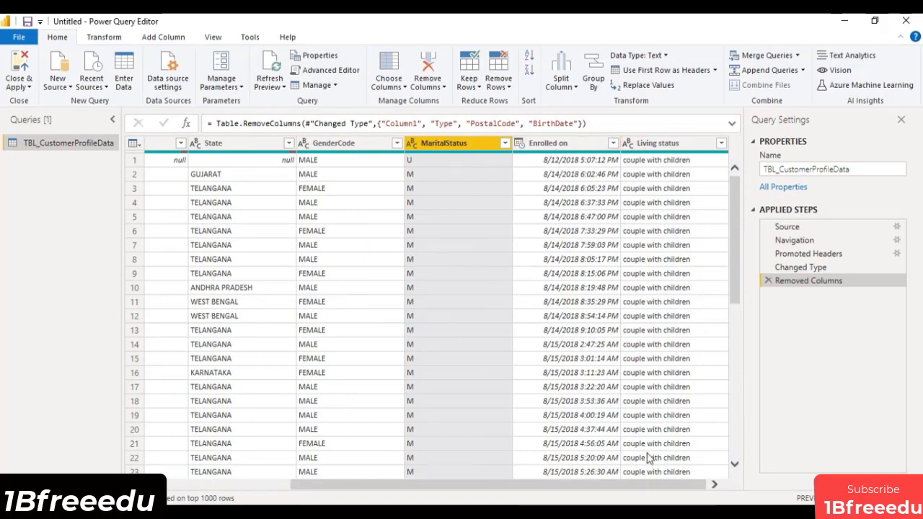
left_click_drag(658, 487, 421, 488)
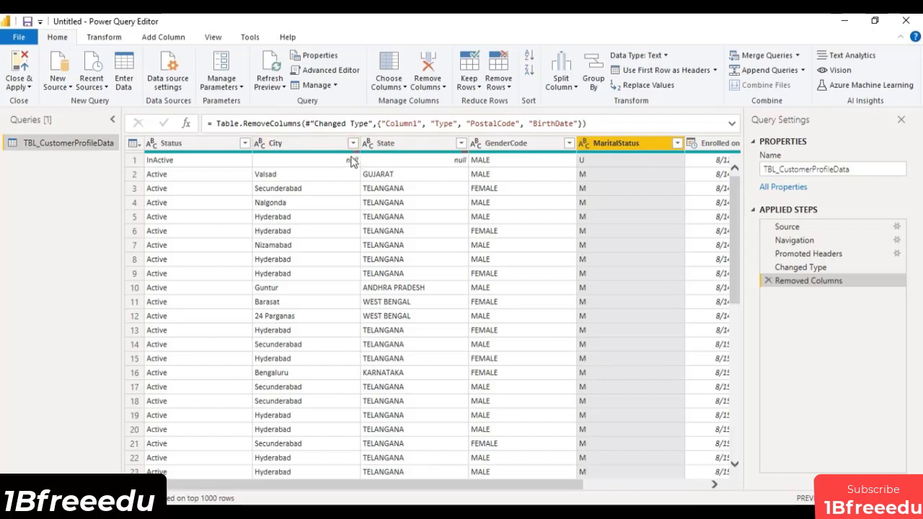
left_click(277, 142)
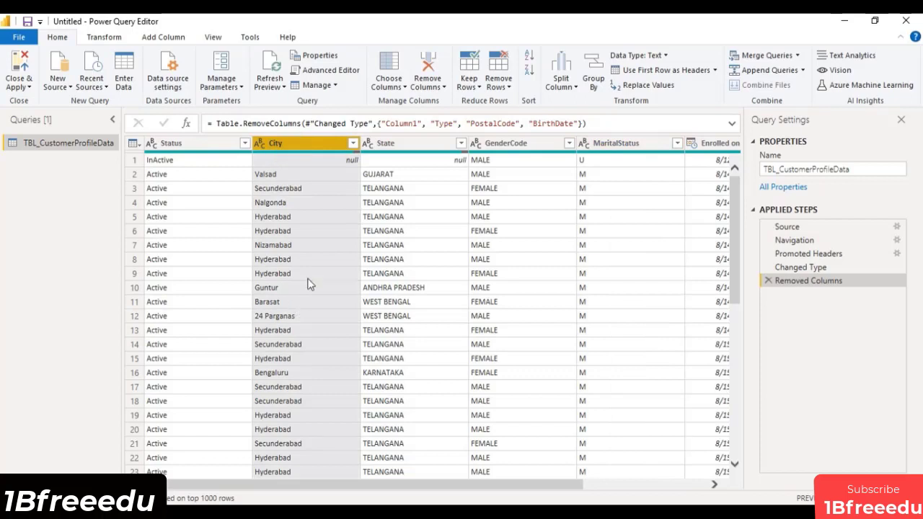
left_click(353, 144)
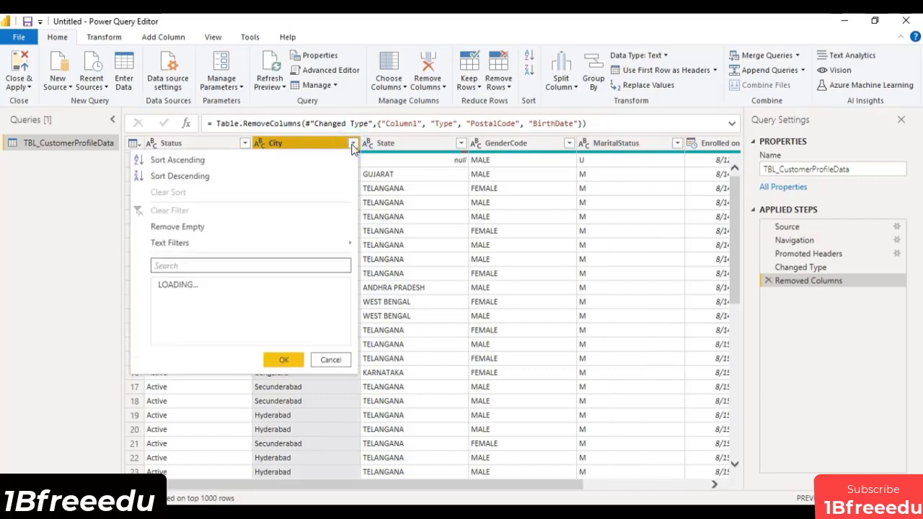
scroll(226, 387, "down", 20)
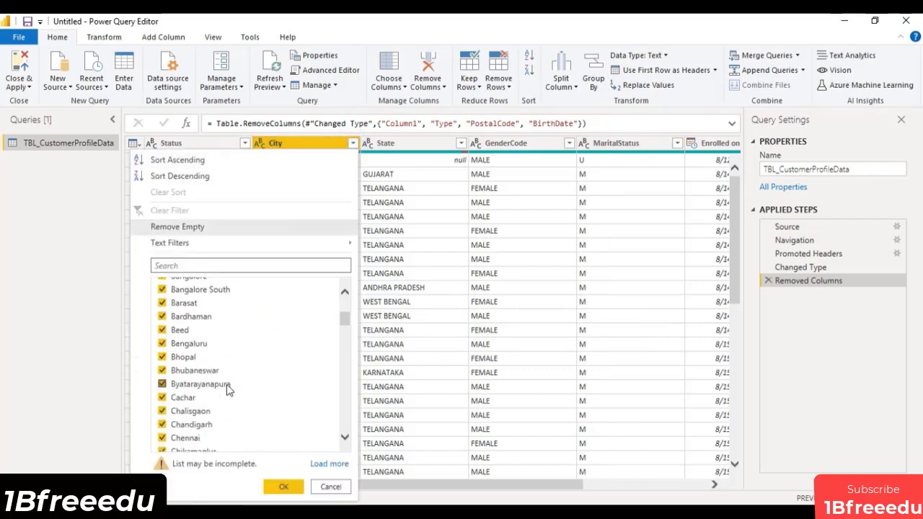
scroll(228, 386, "up", 15)
scroll(198, 321, "up", 4)
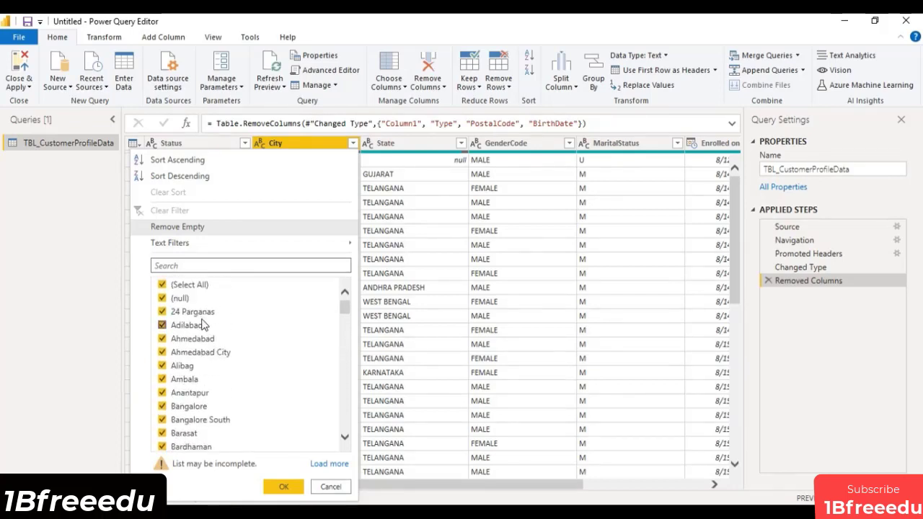
left_click(162, 299)
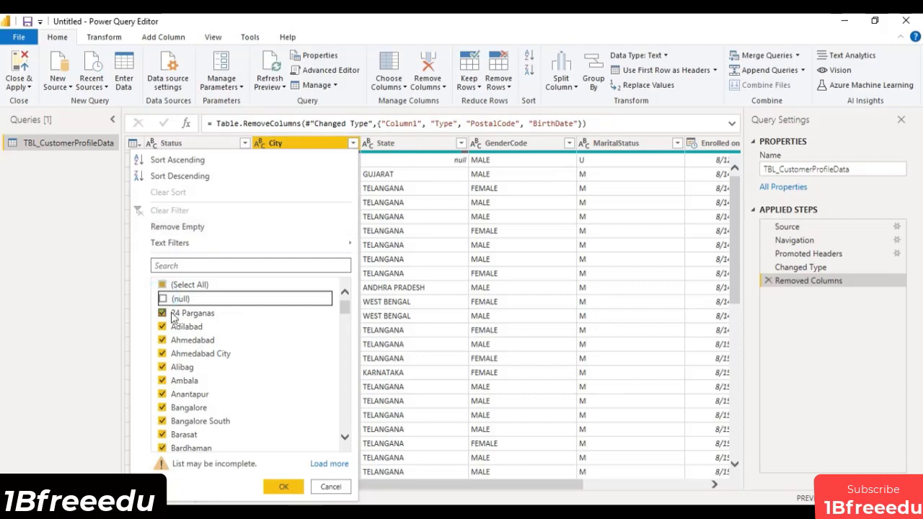
left_click(166, 313)
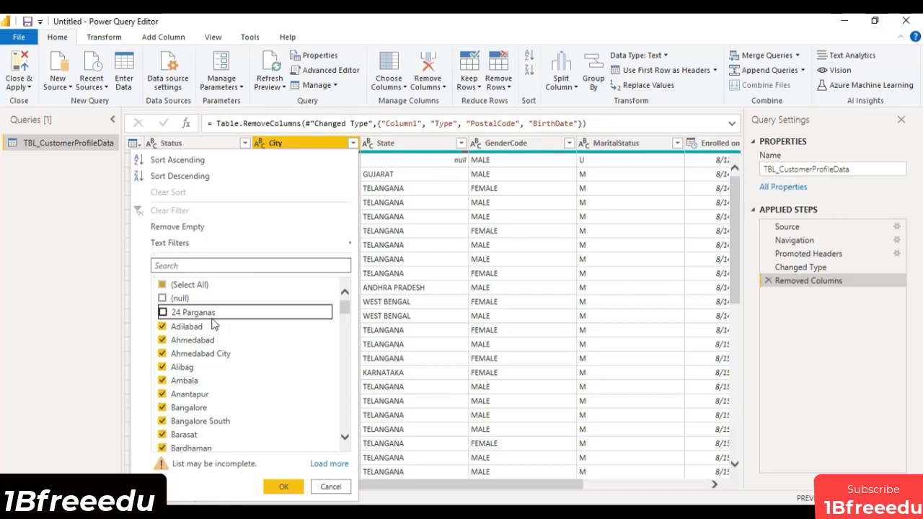
left_click(285, 489)
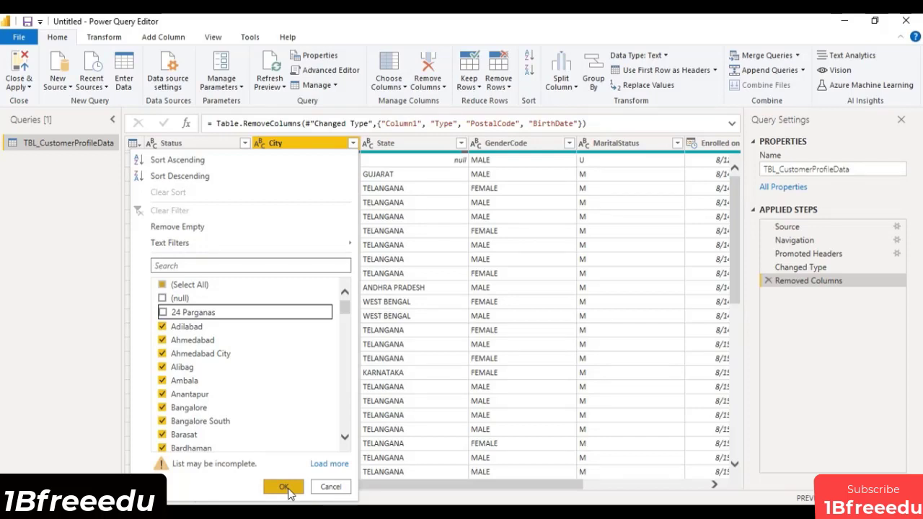
left_click(285, 488)
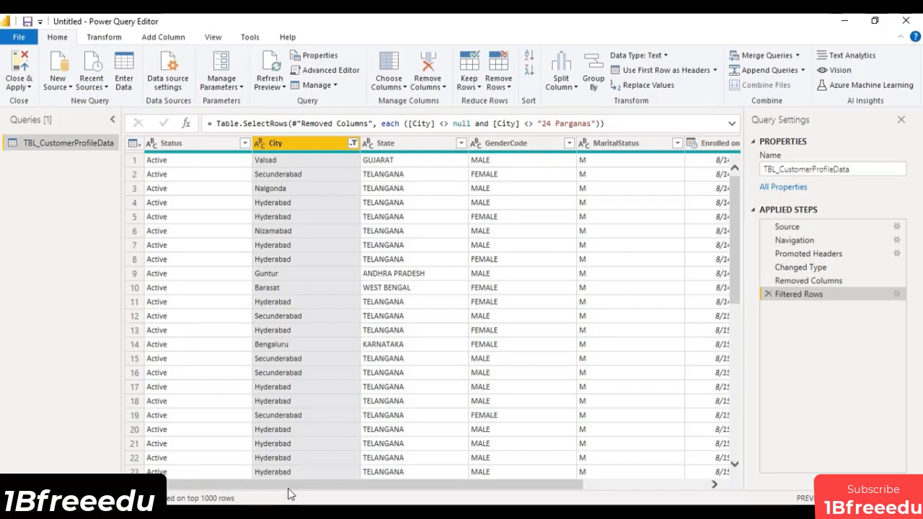
Step: Check the State column's filter values, and filter the GenderCode column to exclude Not Mention
left_click(462, 143)
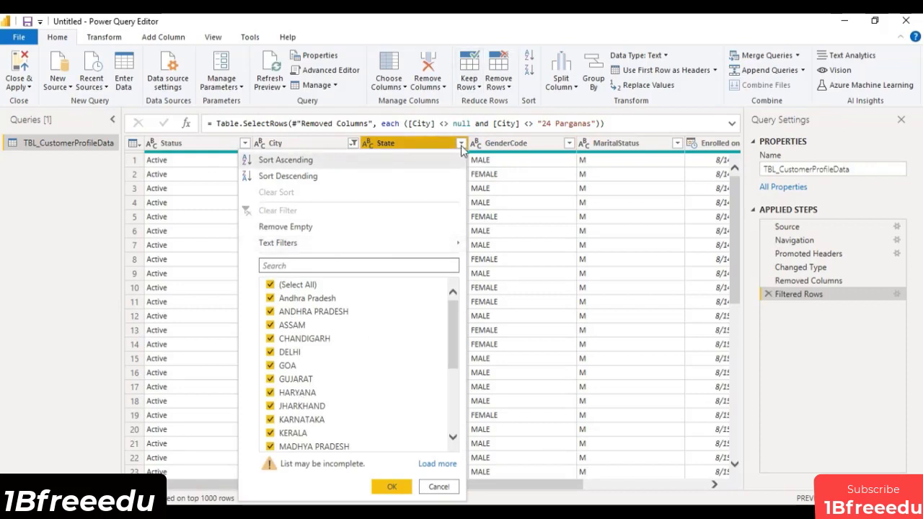
left_click(462, 144)
left_click(569, 143)
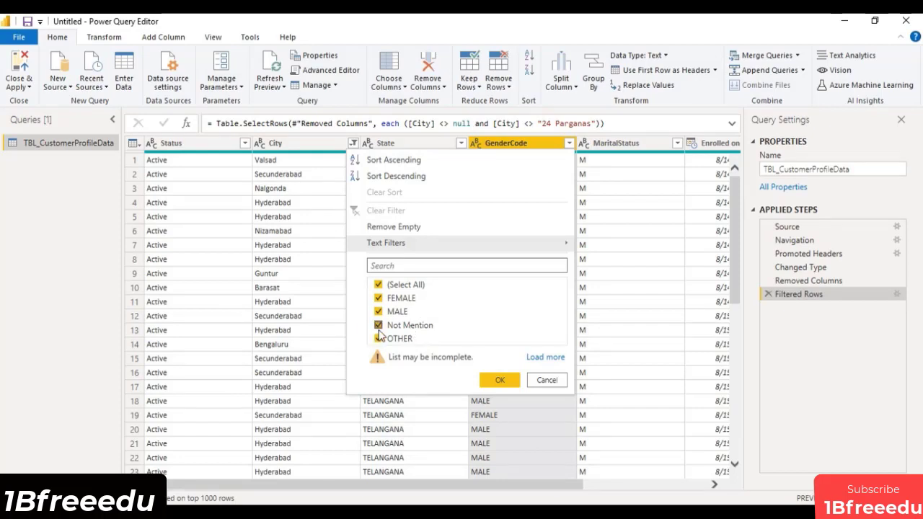
left_click(409, 327)
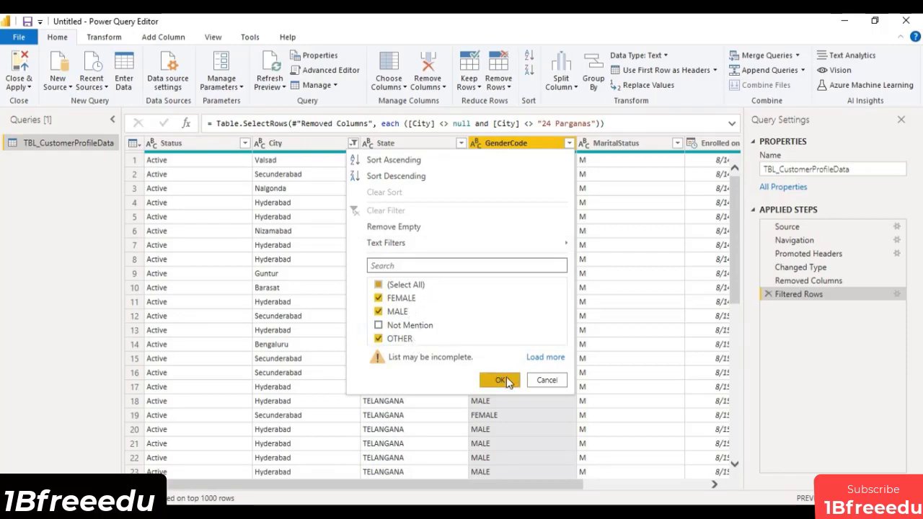
left_click(507, 381)
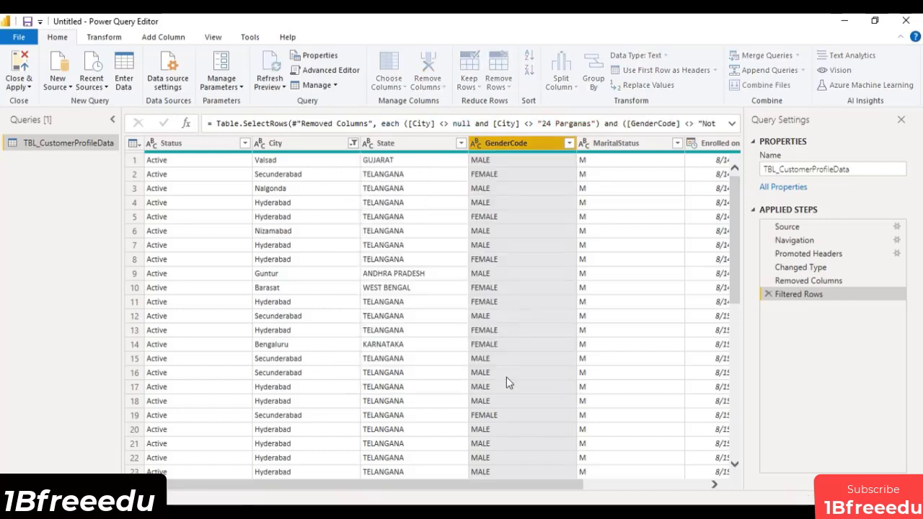
Step: Rename the GenderCode column as Gender
double_click(525, 142)
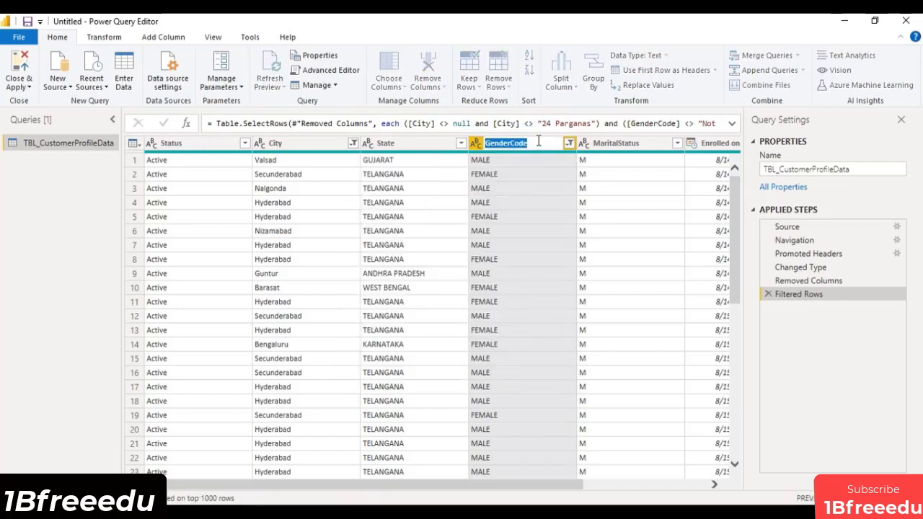
key("Escape")
key("BackSpace")
key("BackSpace")
key("BackSpace")
key("BackSpace")
key("Return")
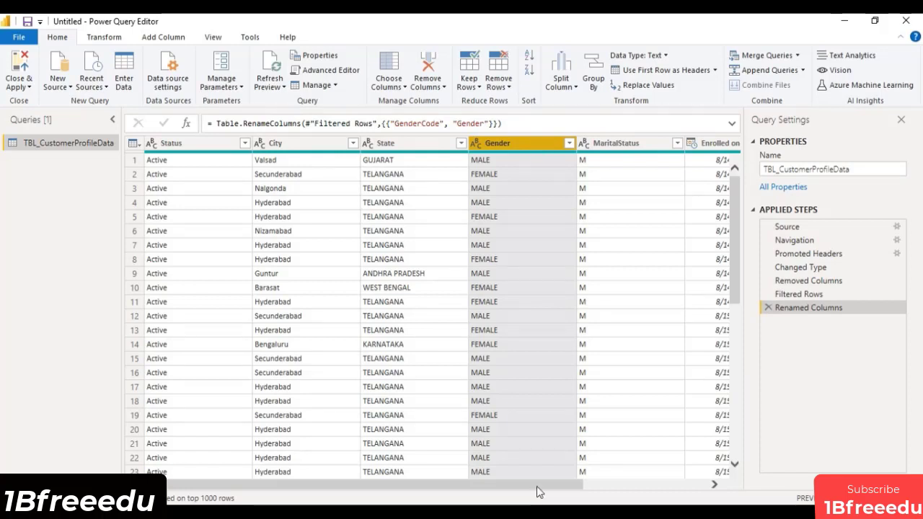
Step: Capitalize each word in the Gender column and look through the reformatted rows
left_click_drag(540, 486, 589, 486)
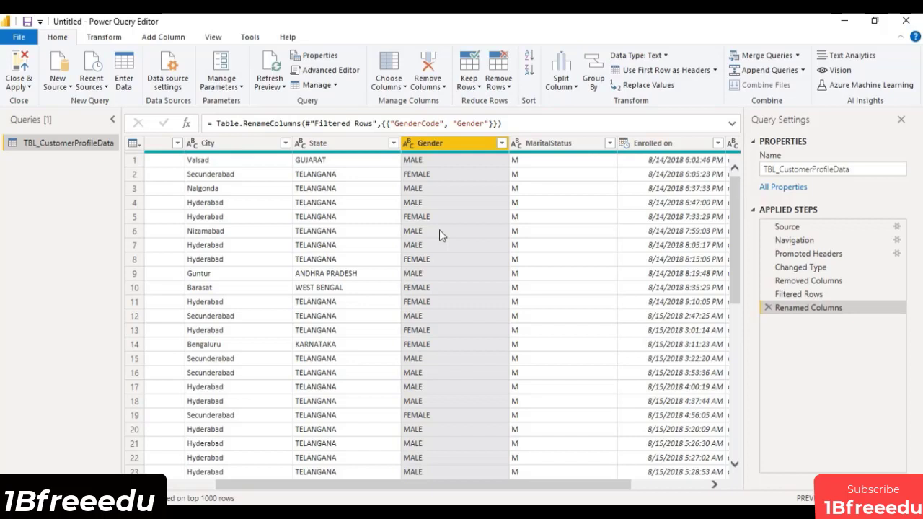
left_click(92, 38)
left_click(455, 86)
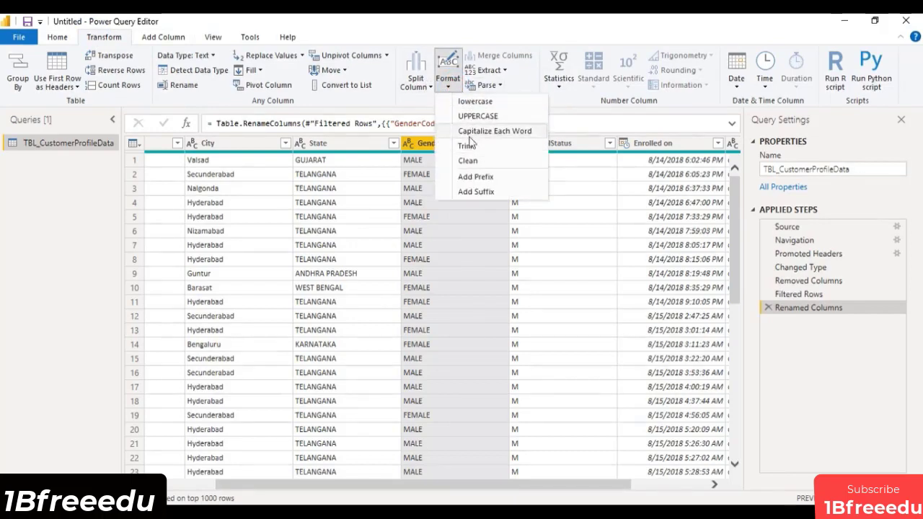
left_click(482, 133)
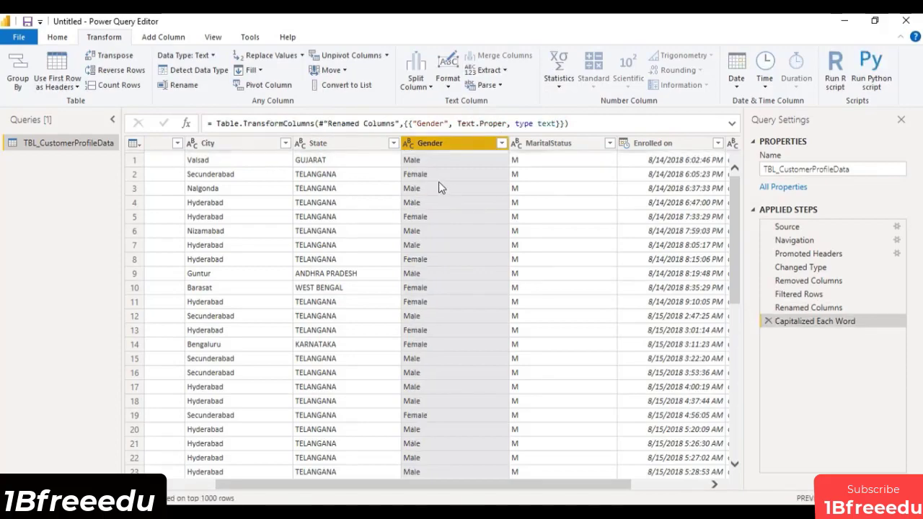
scroll(441, 216, "down", 3)
scroll(442, 216, "down", 20)
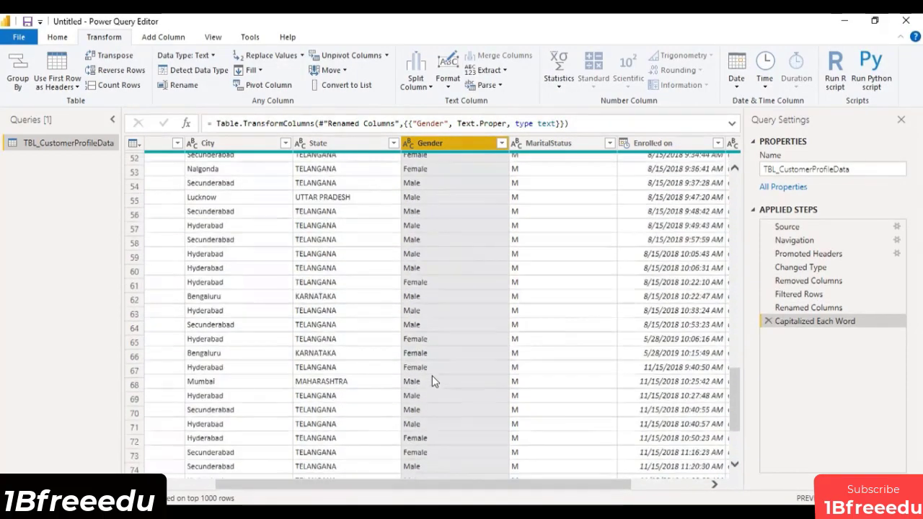
scroll(432, 376, "up", 20)
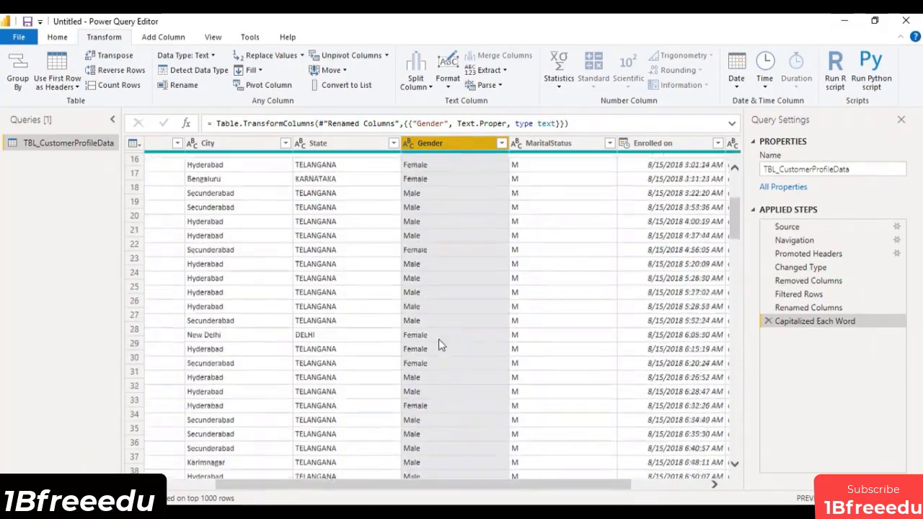
Step: Capitalize each word in the State column and check the reformatted rows and filter values
left_click(328, 143)
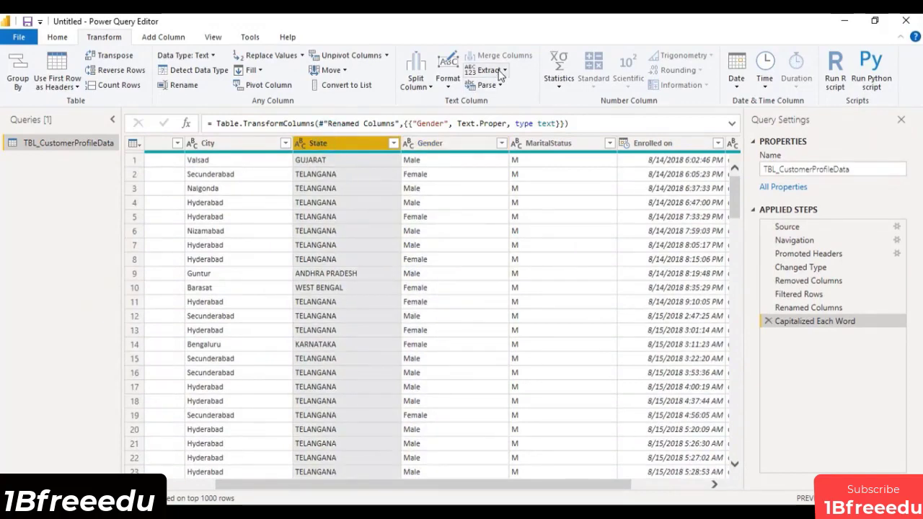
left_click(448, 80)
left_click(465, 128)
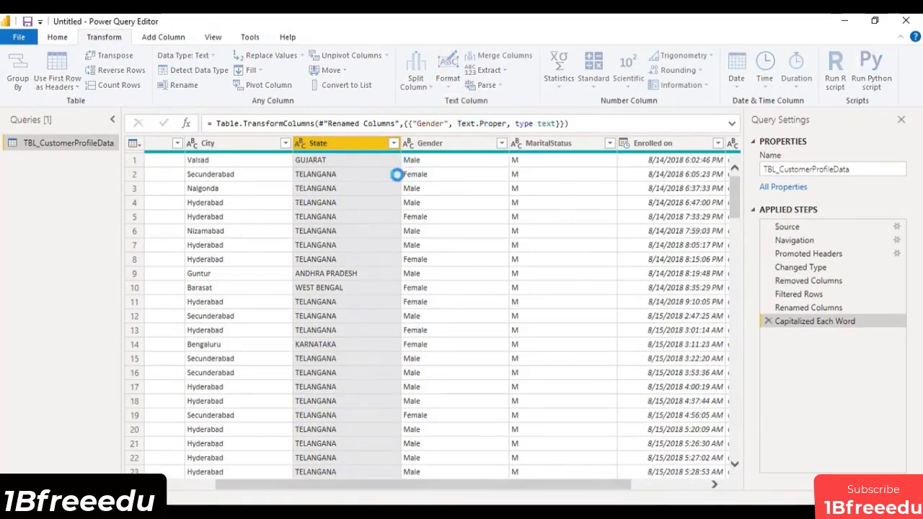
scroll(365, 213, "down", 15)
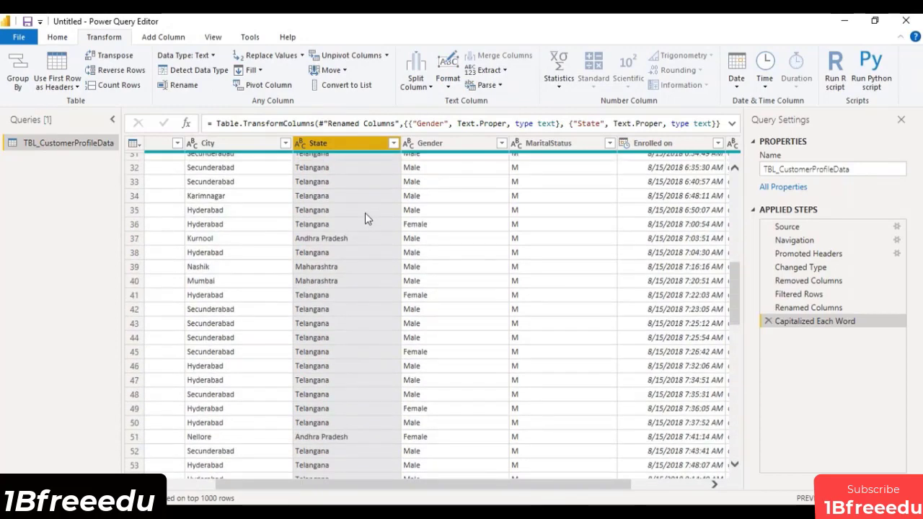
scroll(365, 213, "up", 15)
left_click(394, 143)
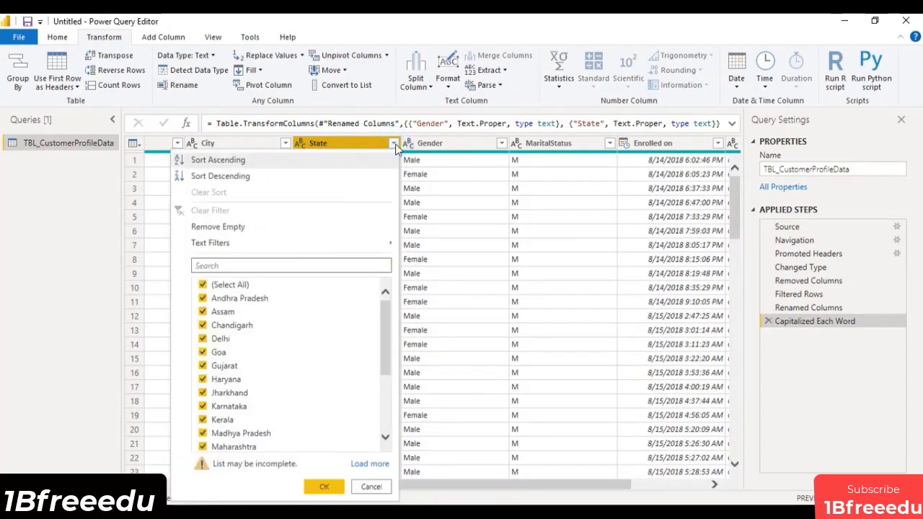
left_click(395, 144)
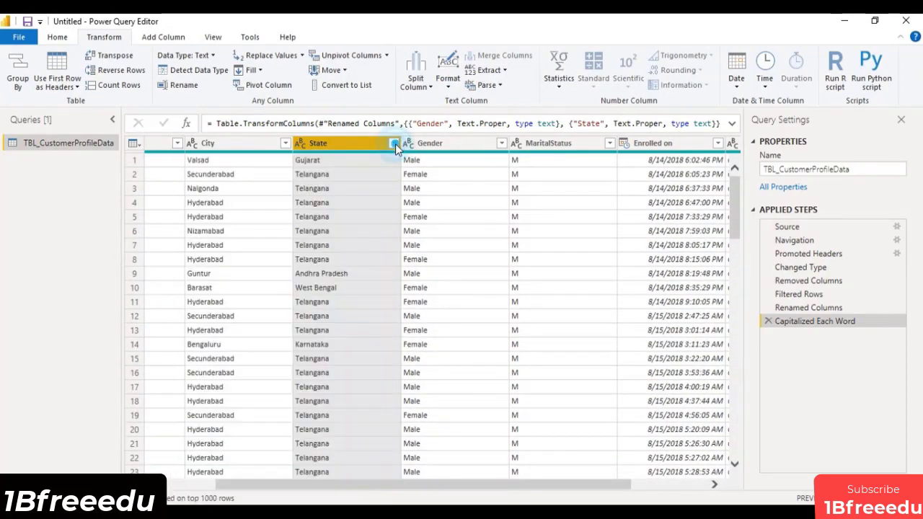
Step: Delete the Capitalized Each Word applied step and check the State column's filter values for differently cased duplicates
left_click(768, 322)
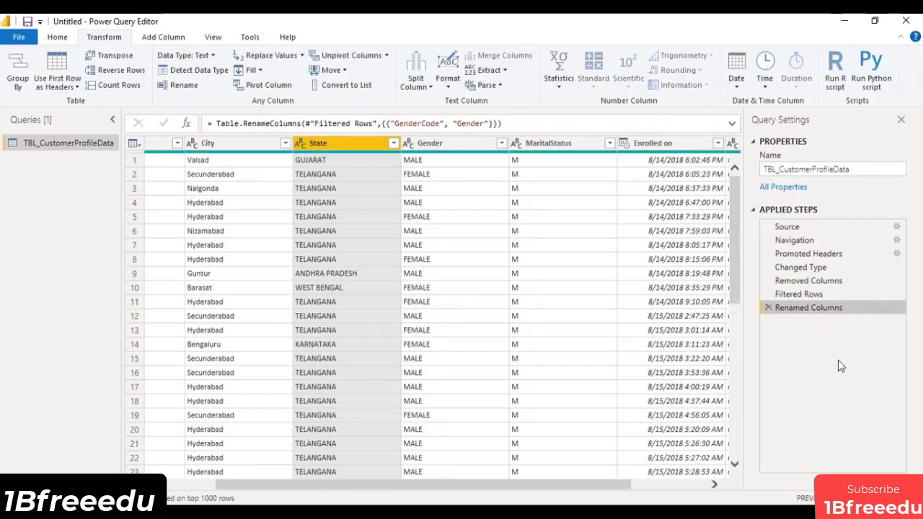
left_click(394, 144)
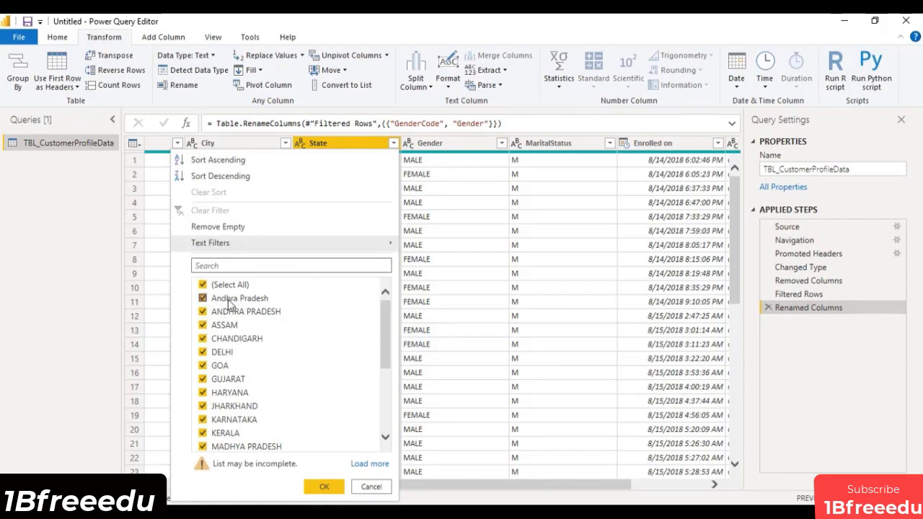
scroll(280, 375, "down", 4)
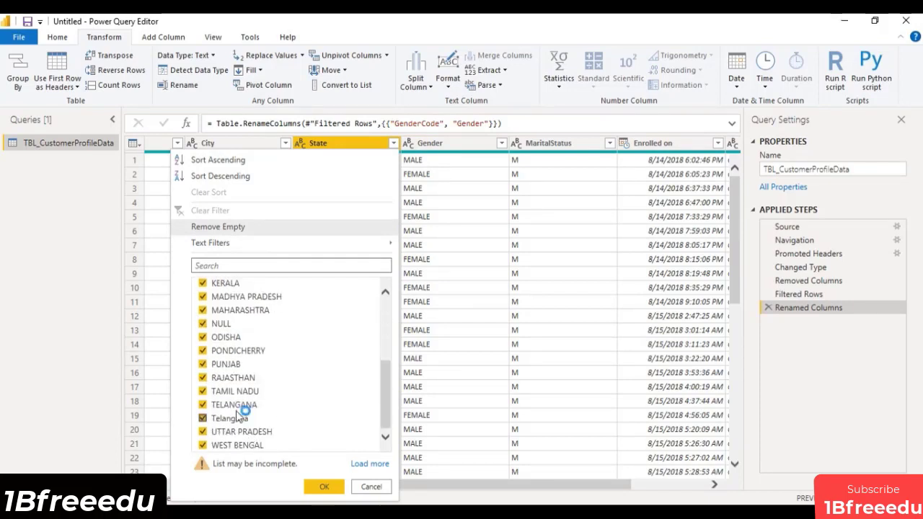
left_click(368, 143)
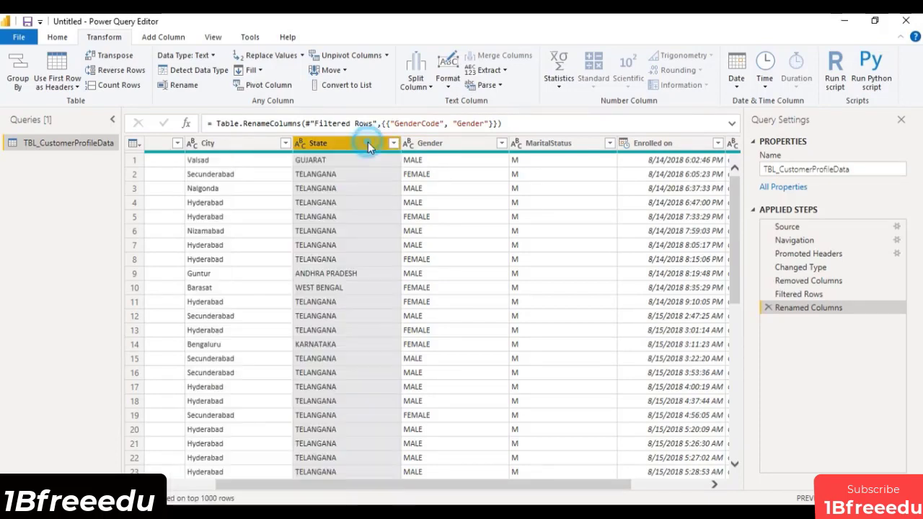
Step: Capitalize each word in the State column and check its list of filter values
left_click(448, 81)
left_click(482, 133)
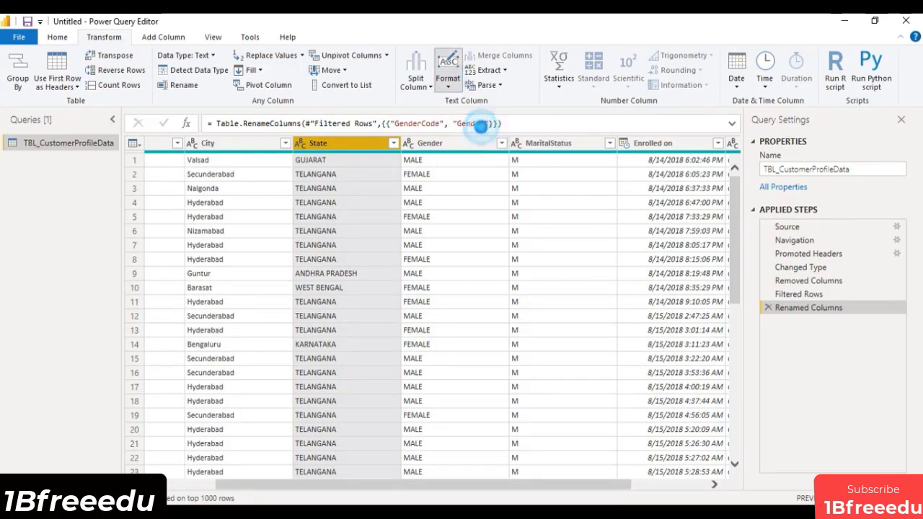
left_click(447, 145)
left_click(393, 143)
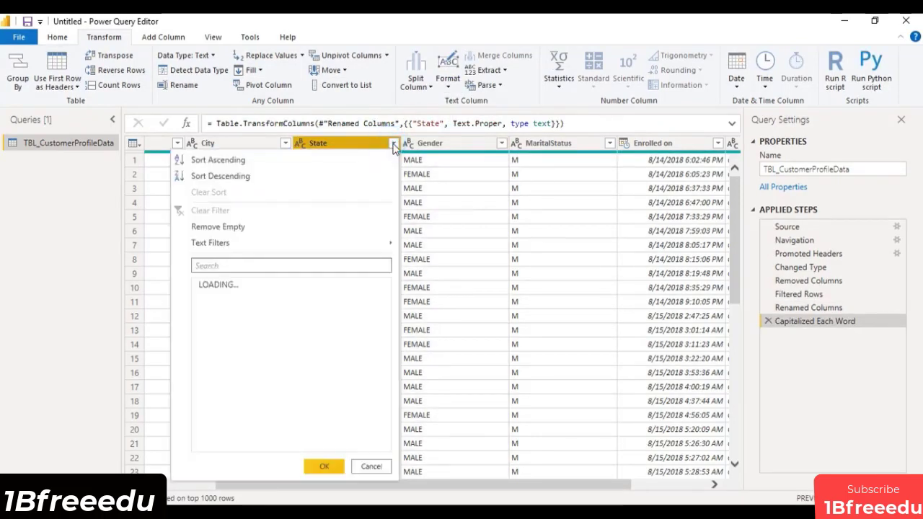
scroll(259, 415, "down", 3)
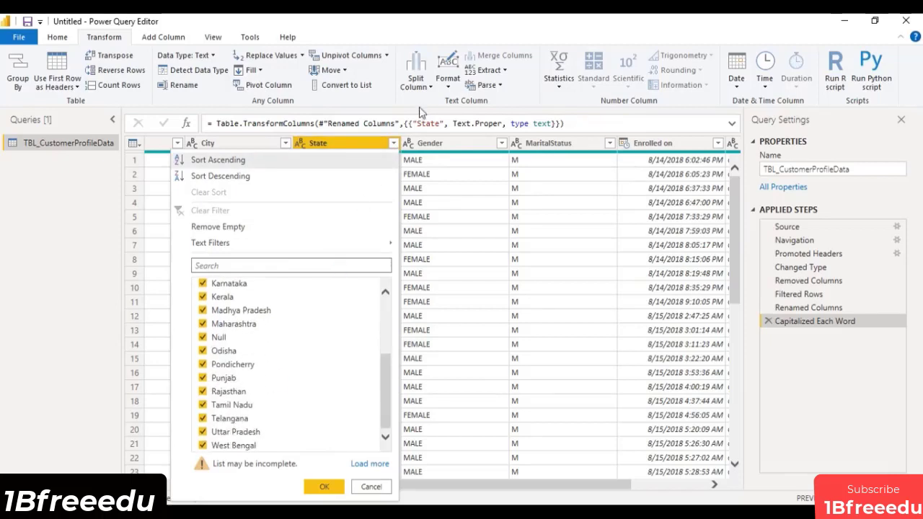
left_click(393, 142)
Step: Capitalize each word in the Gender column
left_click(433, 144)
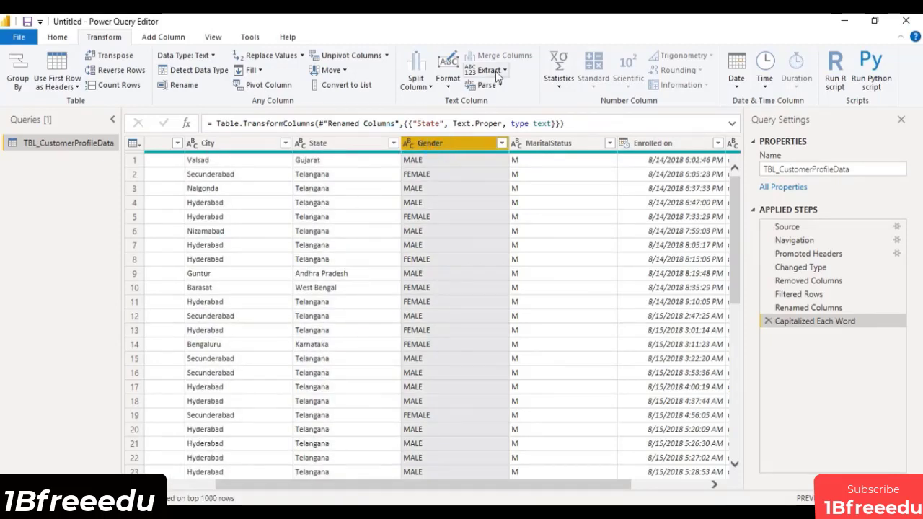
left_click(448, 78)
left_click(472, 130)
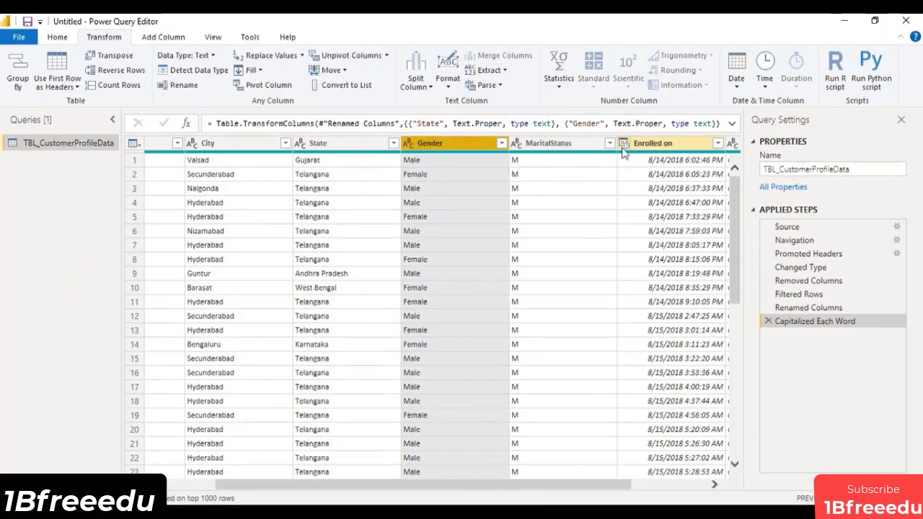
Step: Rename the MaritalStatus column as Marital Status and apply its filter with both M and U kept
double_click(548, 142)
left_click(551, 144)
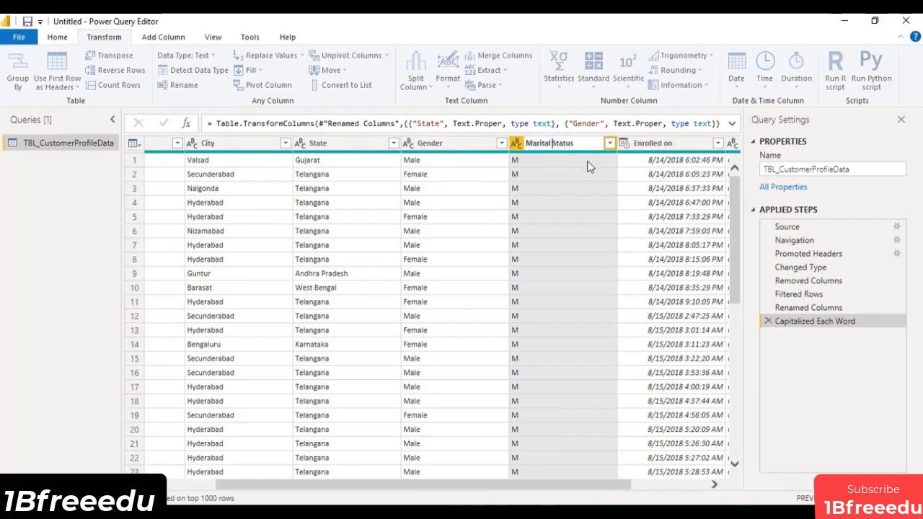
key("Return")
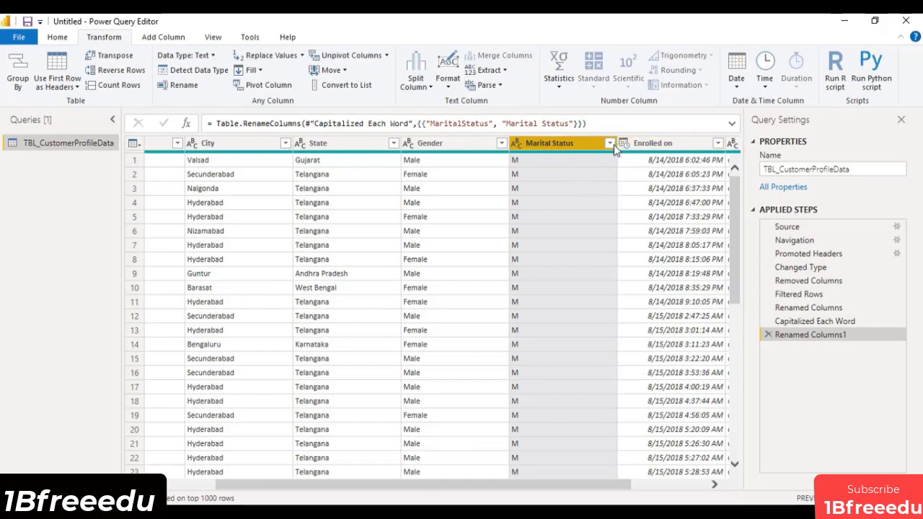
left_click(609, 143)
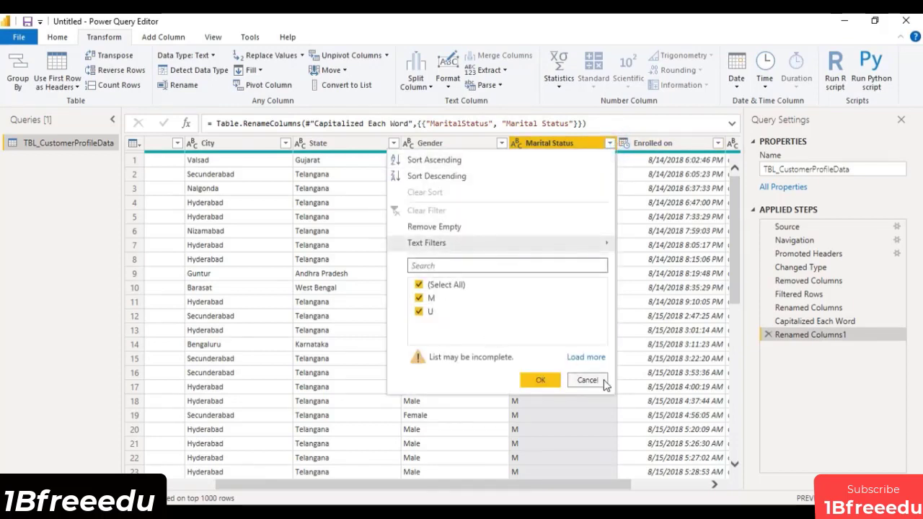
left_click(555, 386)
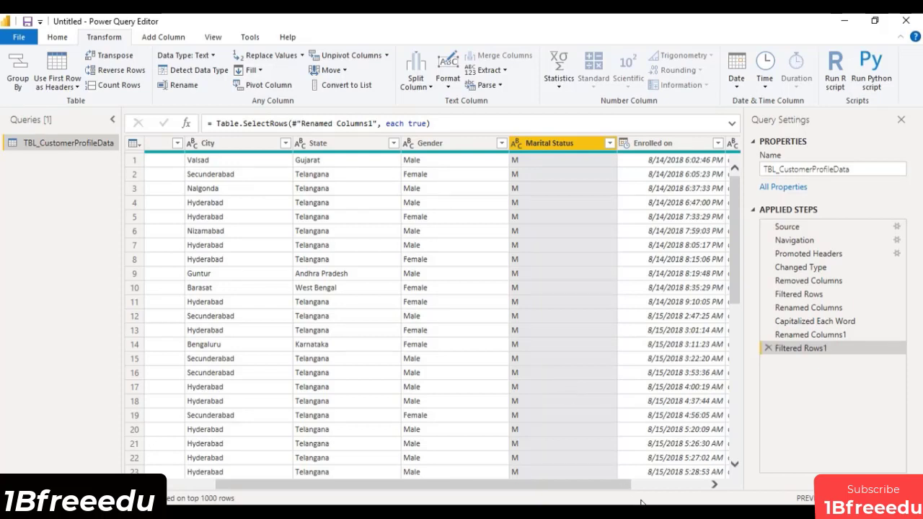
Step: Split the Enrolled on column by the Space delimiter at the left-most delimiter, with the quote character set to None
left_click_drag(626, 489, 702, 489)
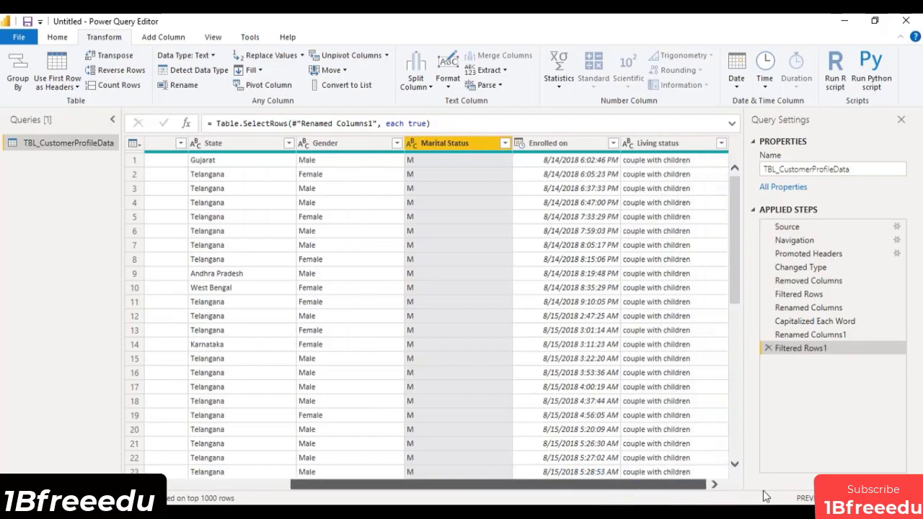
left_click(565, 145)
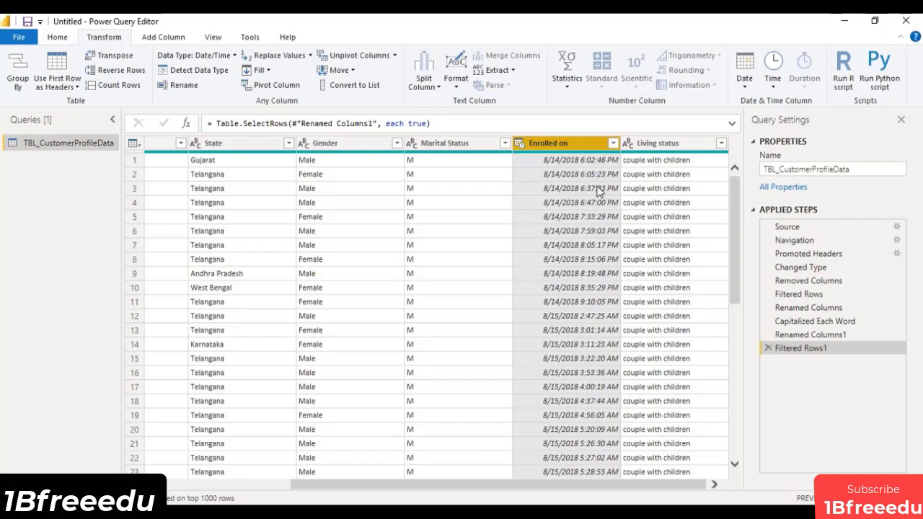
left_click(437, 86)
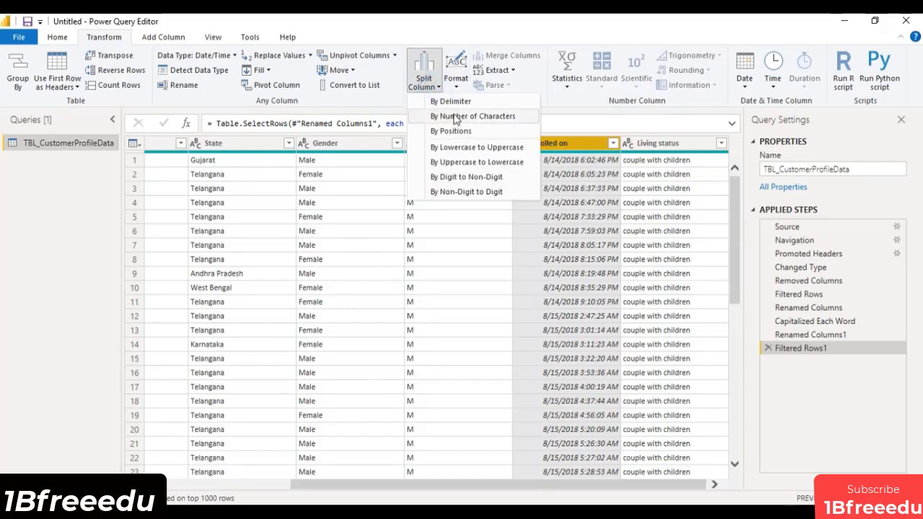
left_click(459, 103)
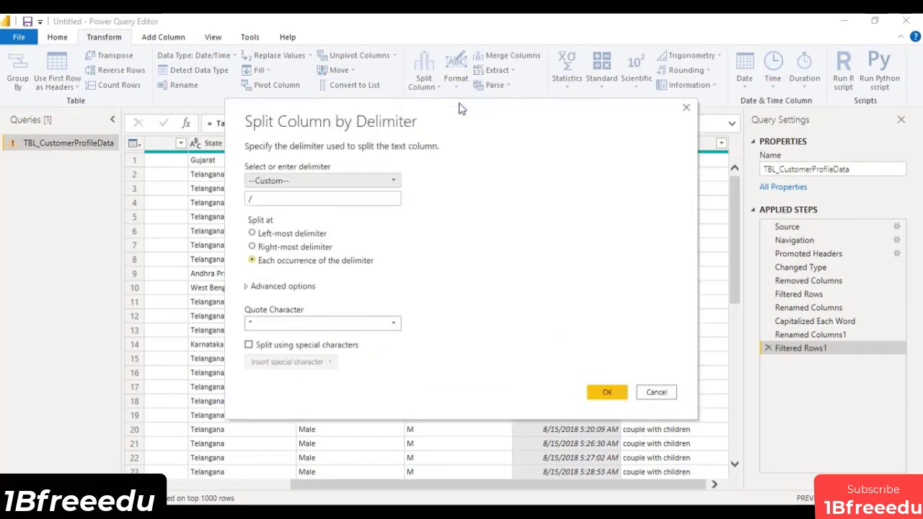
left_click(376, 180)
left_click(252, 249)
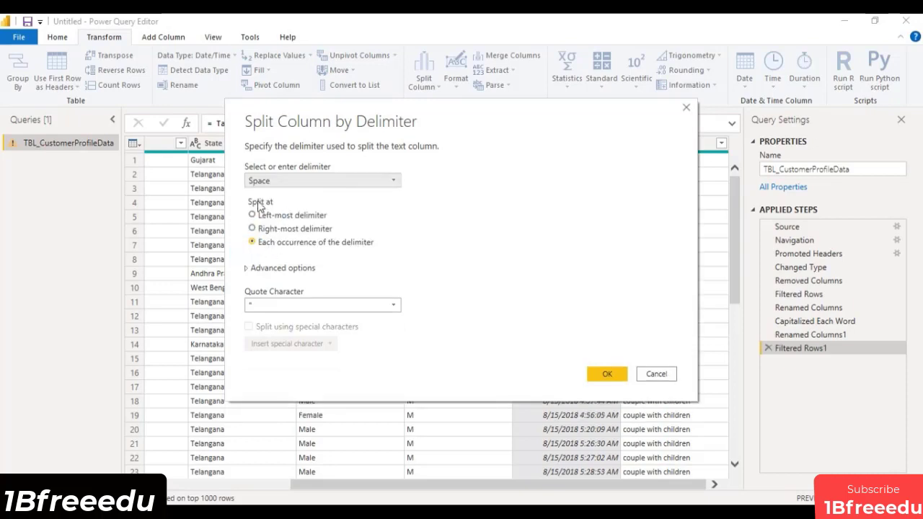
left_click_drag(522, 115, 338, 105)
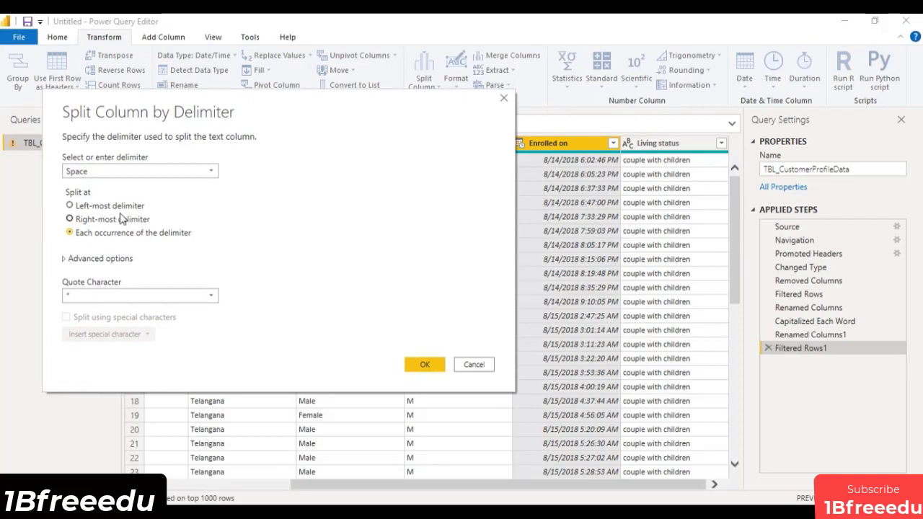
left_click(70, 205)
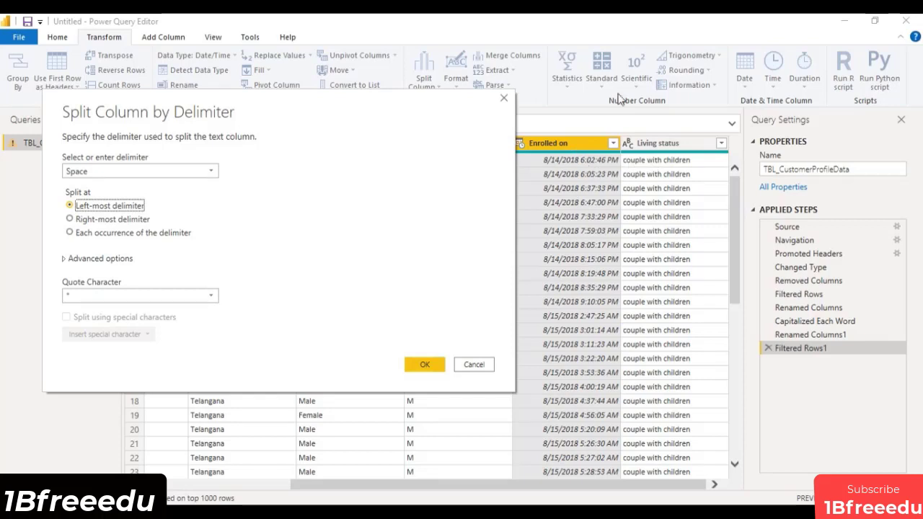
left_click(86, 298)
left_click(76, 310)
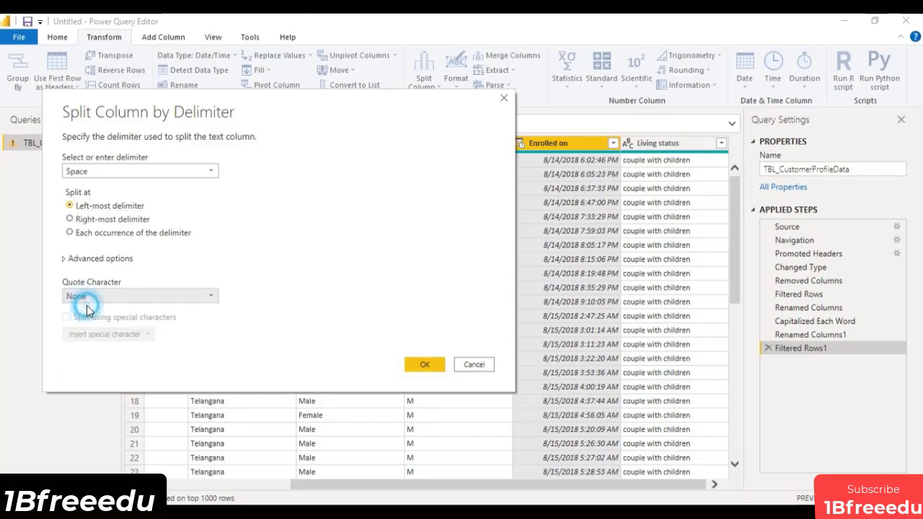
left_click(424, 365)
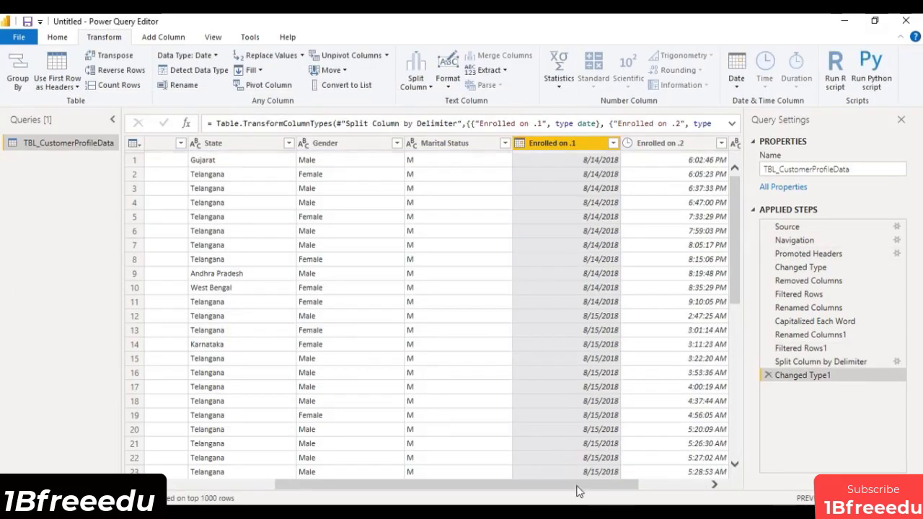
Step: Rename the Enrolled on .1 column as Enrolled on Date
left_click_drag(578, 486, 736, 476)
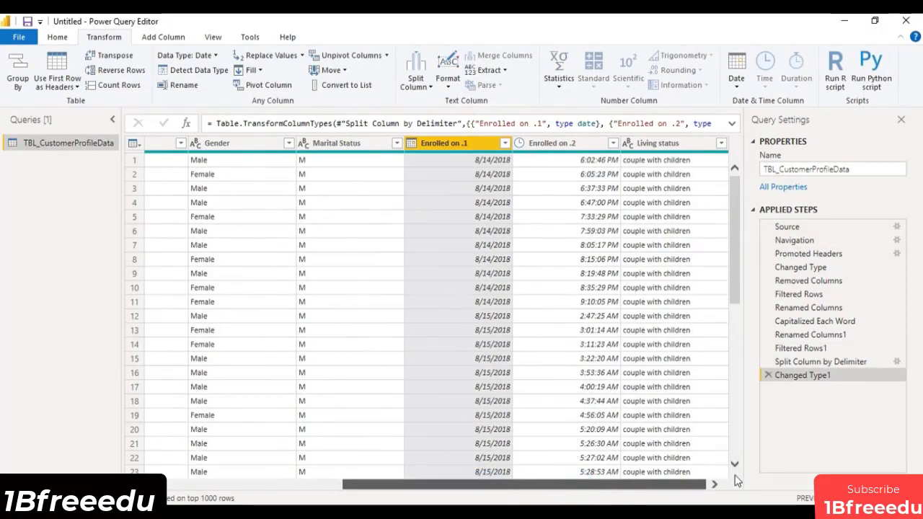
double_click(468, 143)
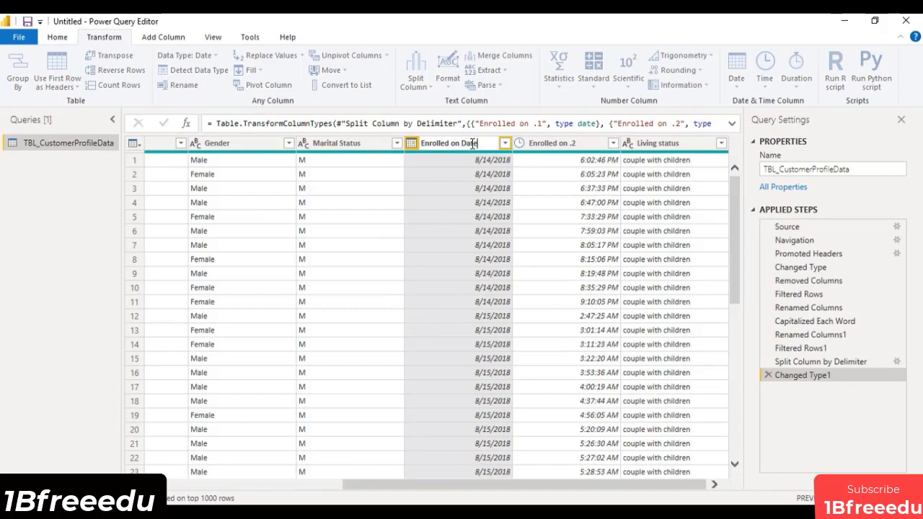
type("Date")
key("Return")
Step: Rename the Enrolled on .2 column as Enrolled on Time
left_click(567, 144)
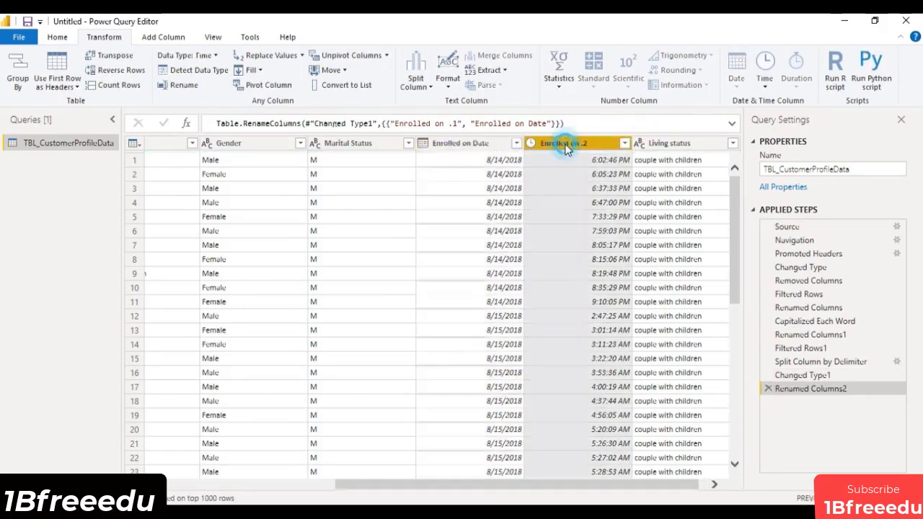
double_click(594, 143)
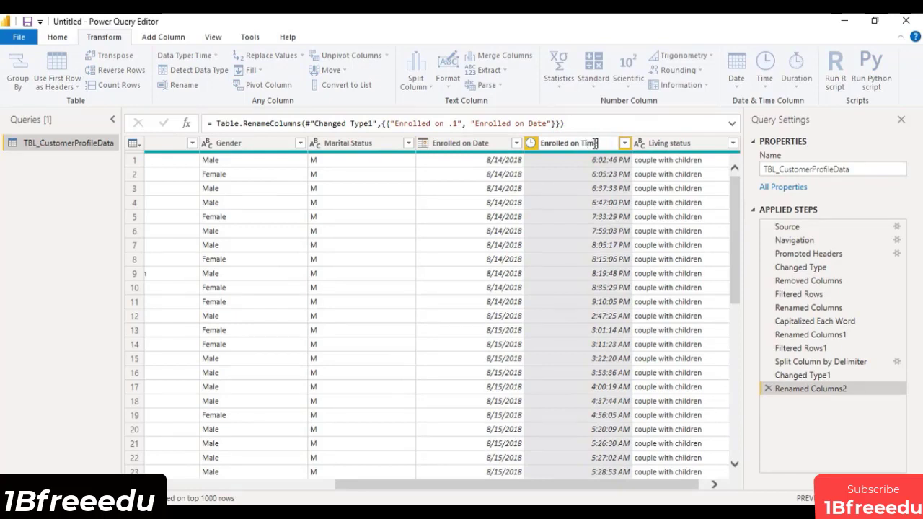
key("Return")
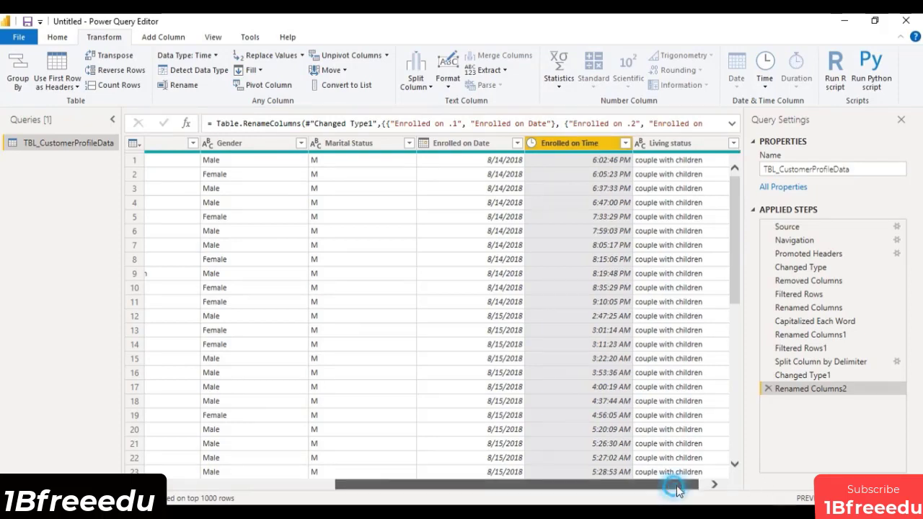
Step: Apply the Living status column's filter with all of its values kept
left_click_drag(680, 486, 688, 486)
left_click(720, 144)
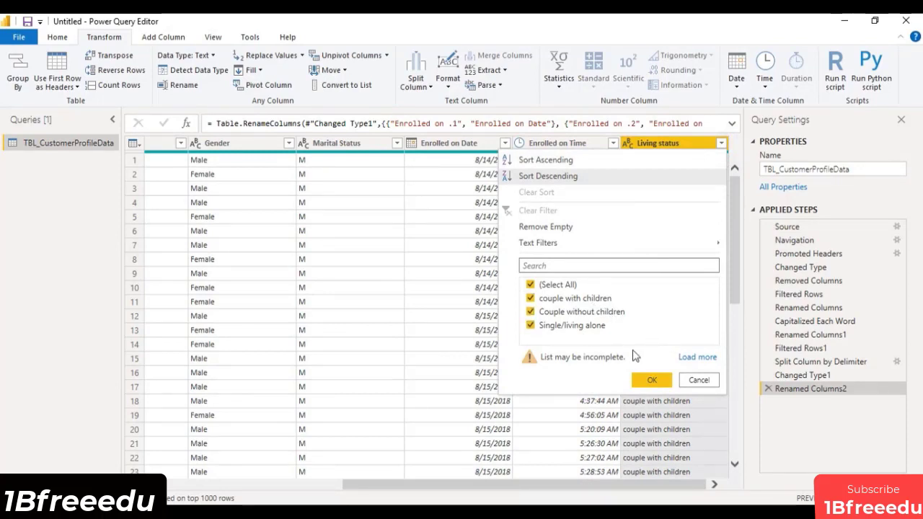
left_click(666, 383)
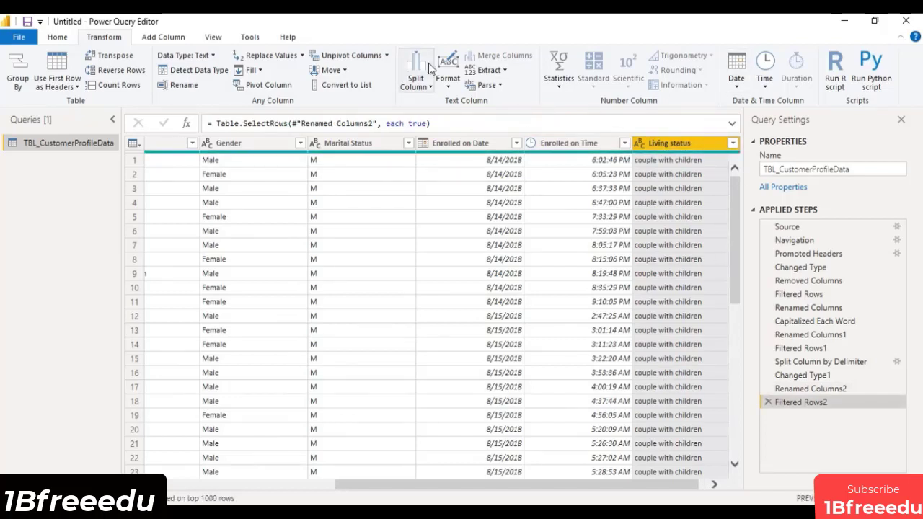
Step: Capitalize each word in the Living status column and apply its filter with all values kept
left_click(447, 78)
left_click(476, 131)
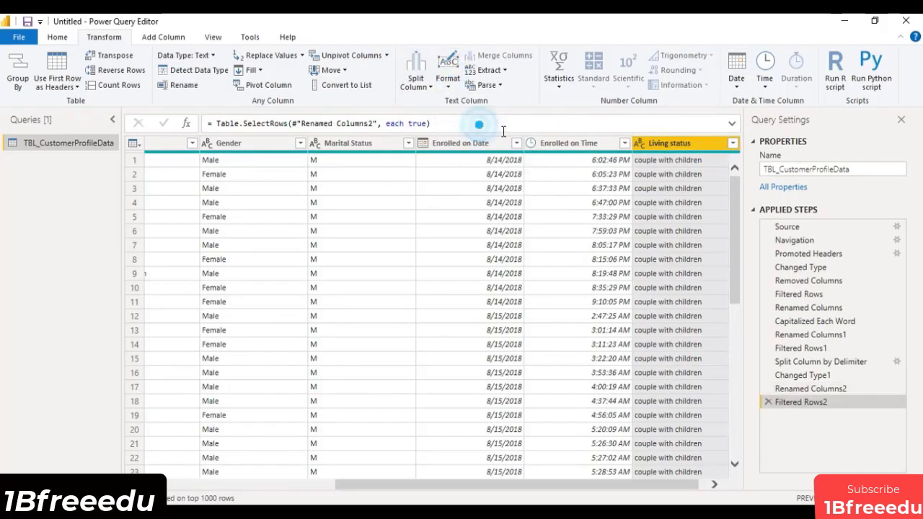
left_click(722, 143)
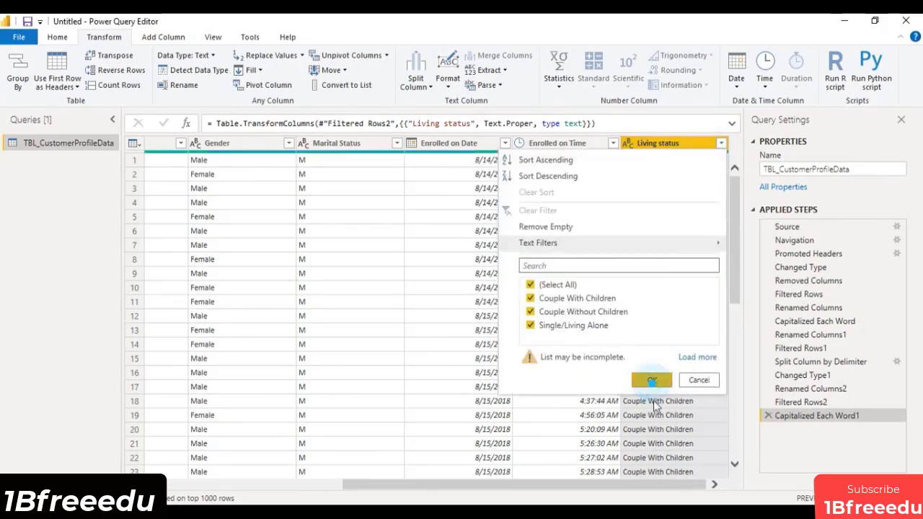
left_click(651, 380)
Step: Apply the Status column's filter with both Active and Inactive kept
left_click_drag(678, 482, 462, 485)
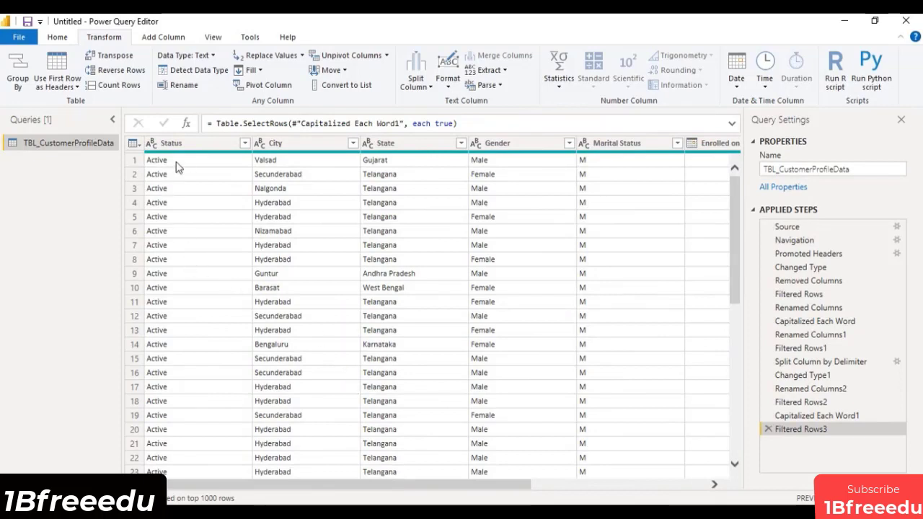
left_click(244, 143)
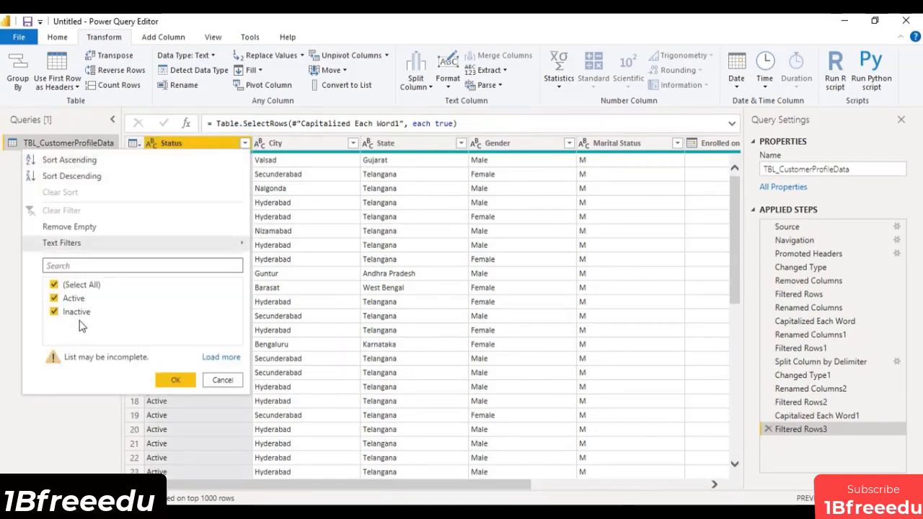
left_click(174, 379)
Step: Check the City column's values for mixed casing, and convert them to lowercase followed by capitalizing each word
left_click(353, 143)
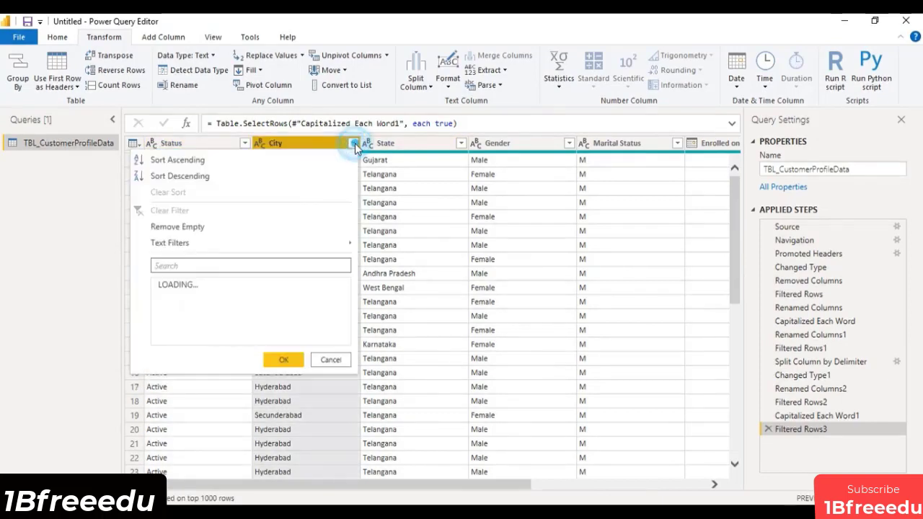
scroll(233, 309, "down", 12)
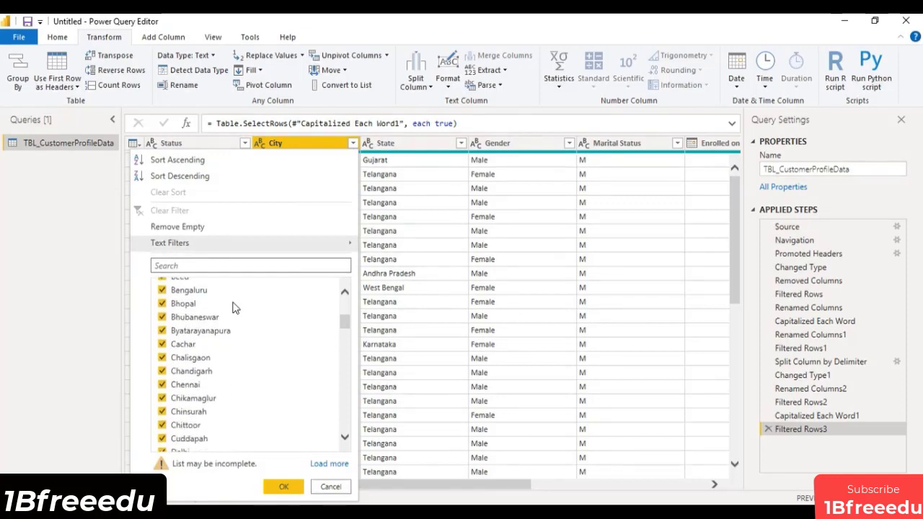
scroll(233, 309, "down", 5)
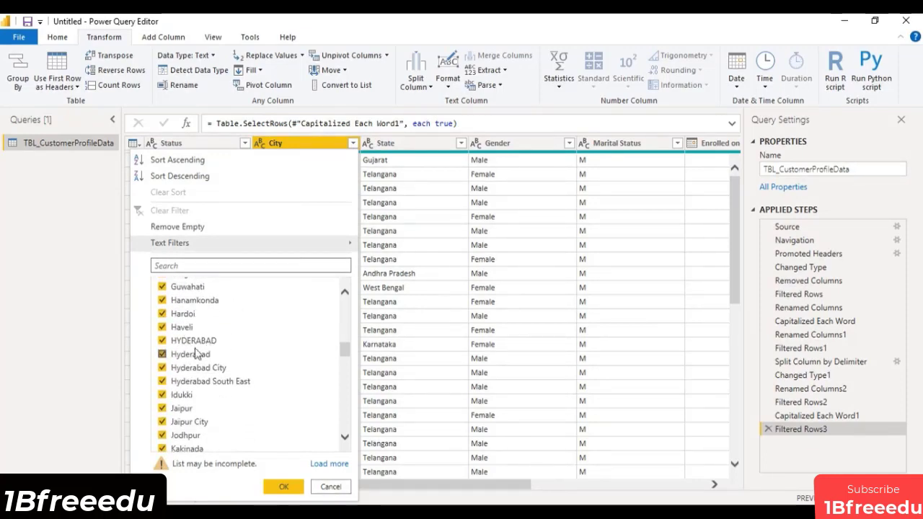
left_click(299, 143)
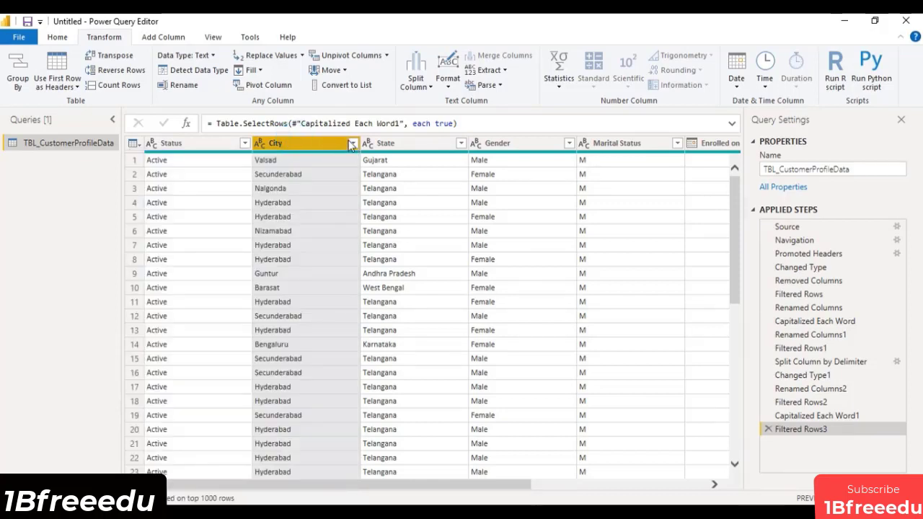
left_click(448, 79)
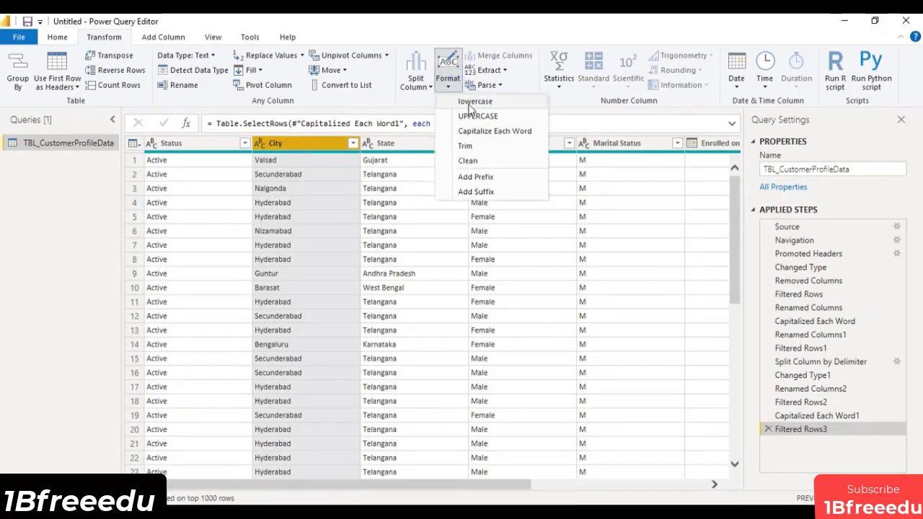
left_click(470, 104)
left_click(447, 80)
left_click(483, 127)
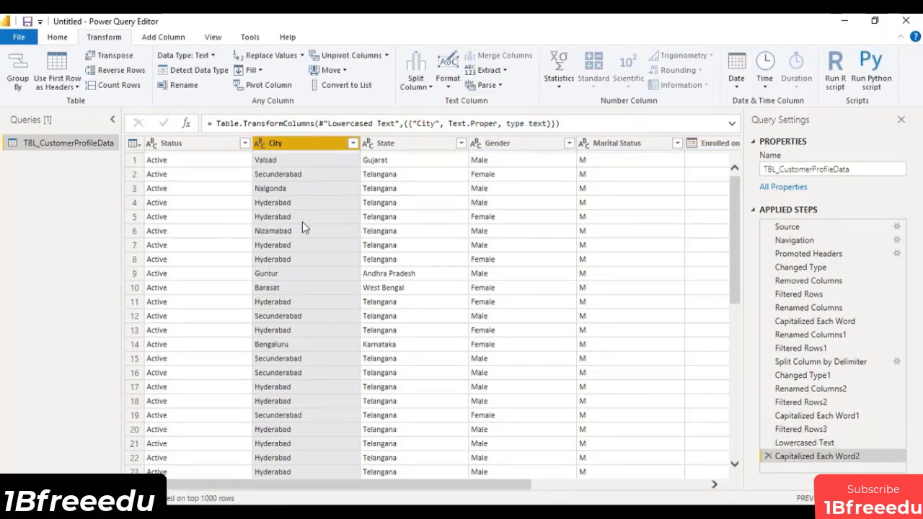
Step: Examine the City column's filter list for duplicate or inconsistently written city names, and close it without filtering
left_click(353, 143)
scroll(228, 325, "down", 5)
scroll(228, 320, "down", 5)
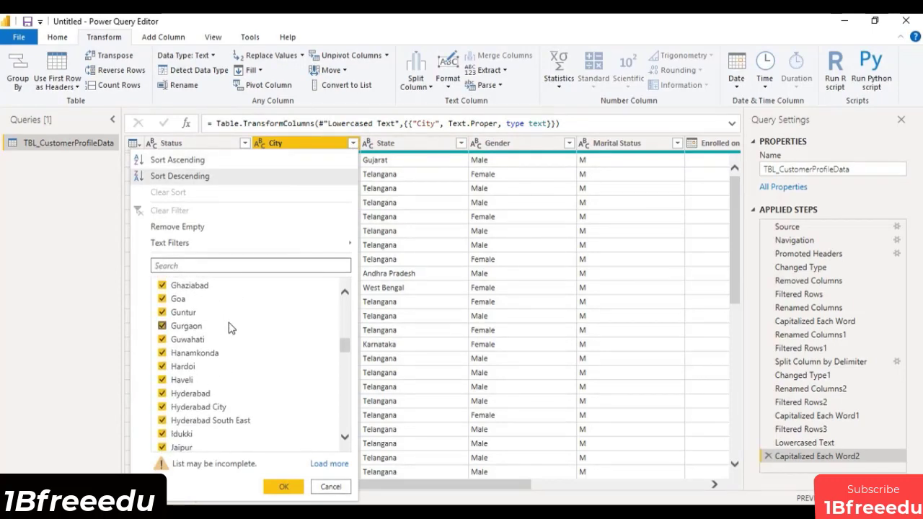
scroll(226, 370, "down", 1)
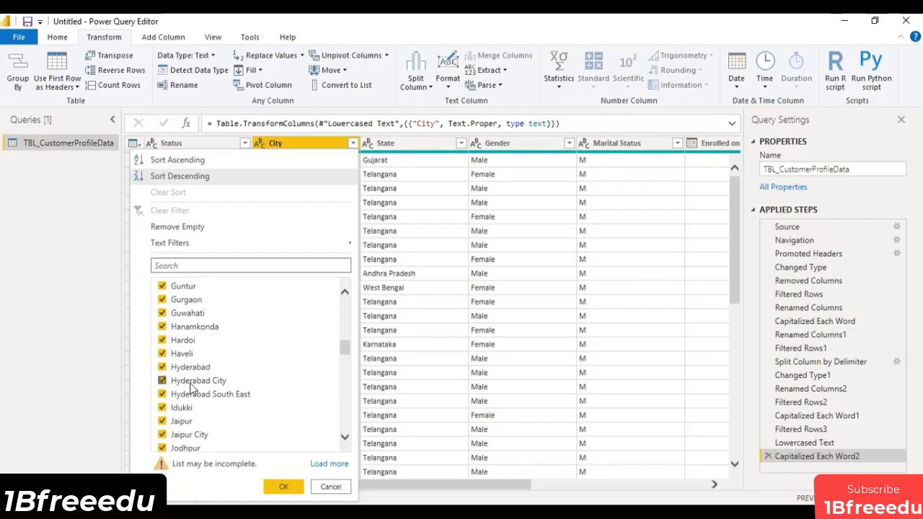
scroll(194, 382, "down", 1)
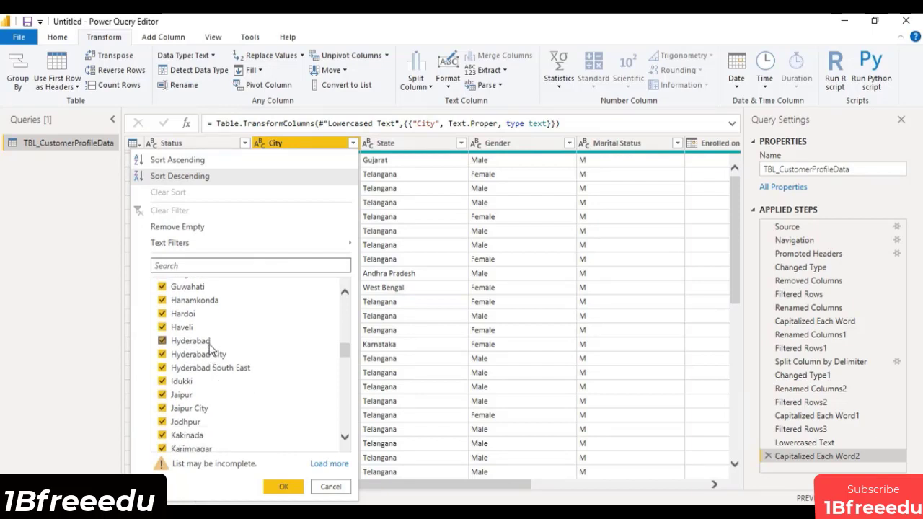
scroll(328, 378, "down", 1)
scroll(329, 379, "down", 6)
scroll(328, 379, "down", 8)
scroll(328, 378, "down", 10)
left_click(72, 325)
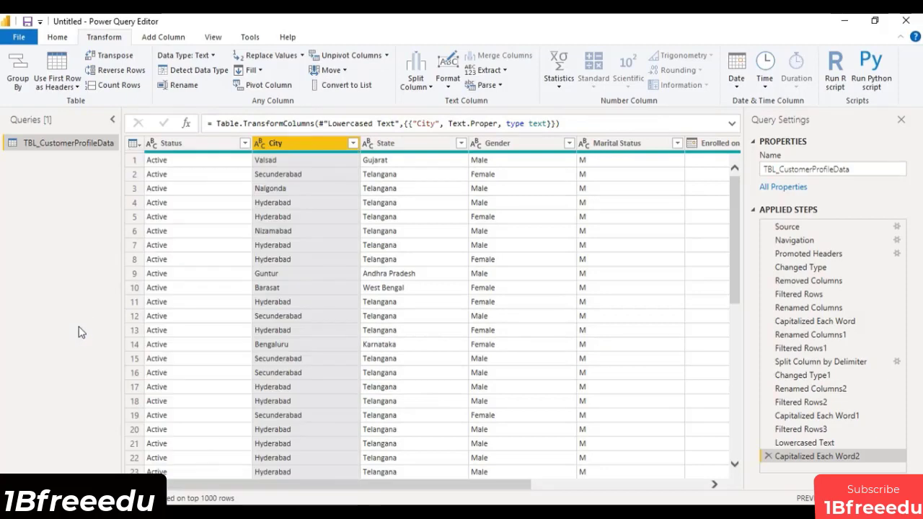
Step: Review the cleaned table's rows and columns from Status through Living status
left_click(430, 144)
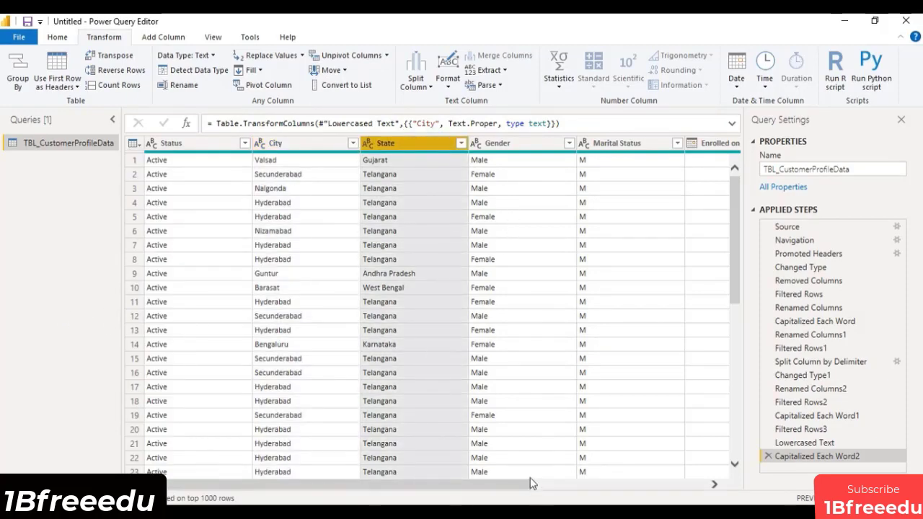
left_click_drag(516, 487, 693, 488)
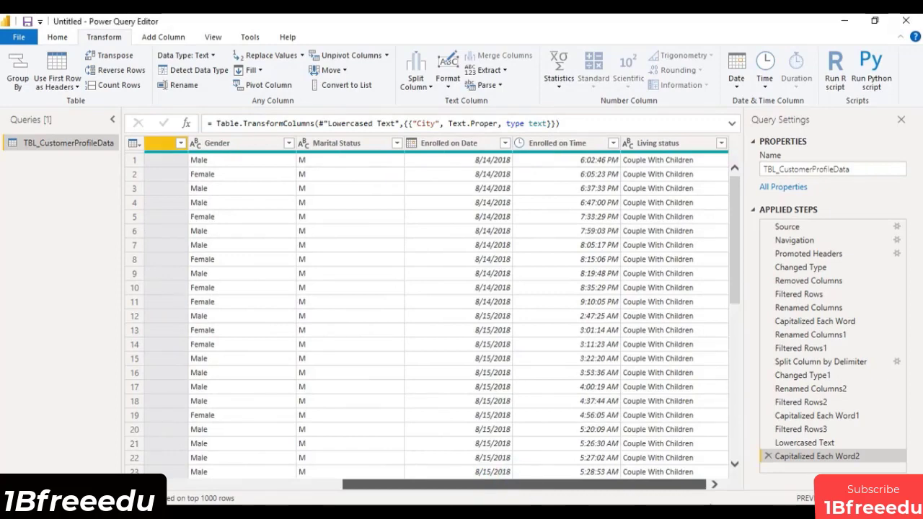
left_click_drag(693, 487, 517, 489)
scroll(390, 369, "down", 3)
scroll(390, 368, "up", 3)
scroll(395, 368, "down", 2)
scroll(395, 368, "down", 3)
scroll(396, 367, "up", 5)
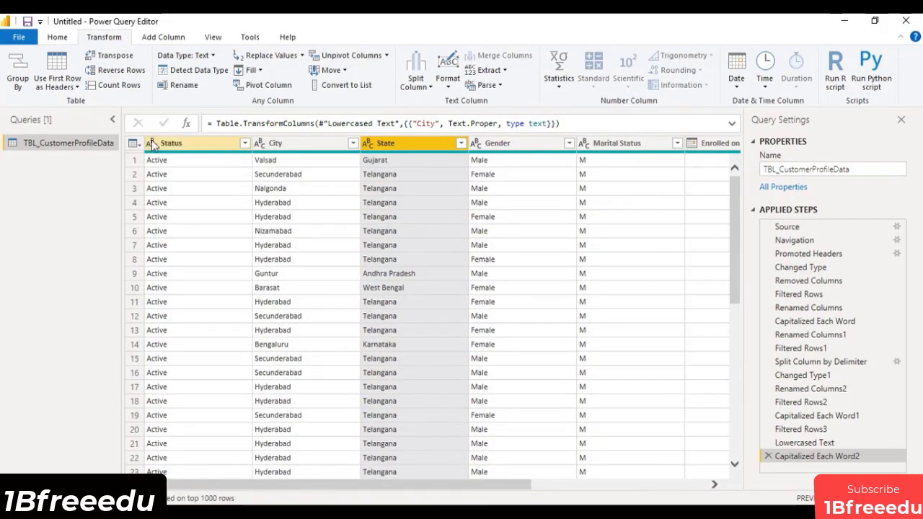
left_click_drag(416, 489, 615, 504)
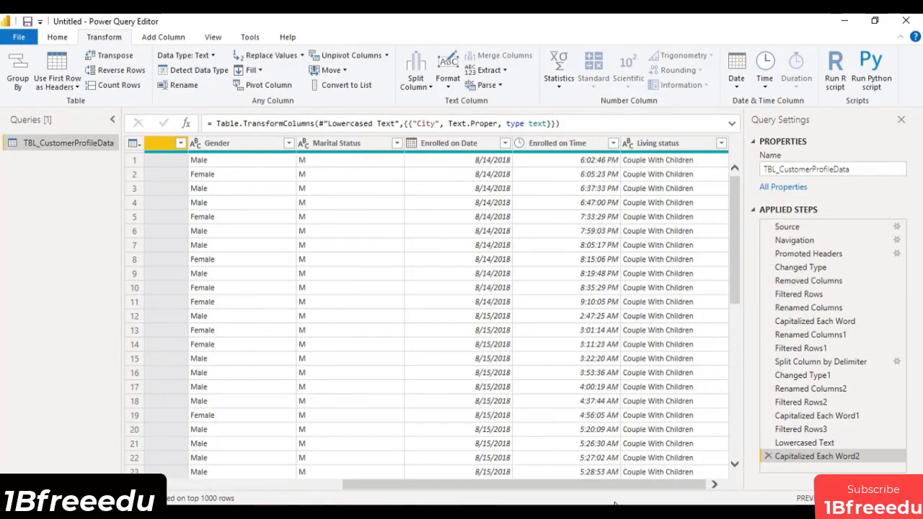
Step: Rename the TBL_CustomerProfileData query as Email Marketing
double_click(817, 168)
double_click(767, 169)
left_click_drag(860, 165, 754, 175)
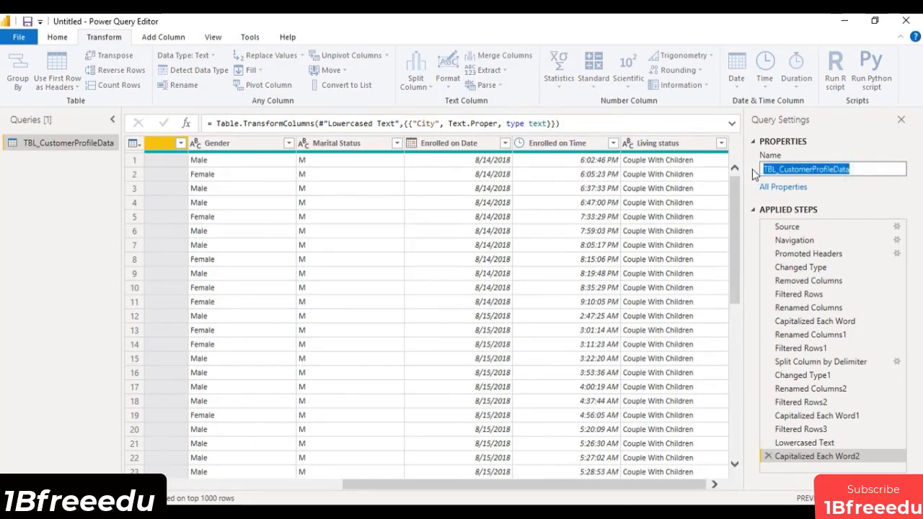
type("En")
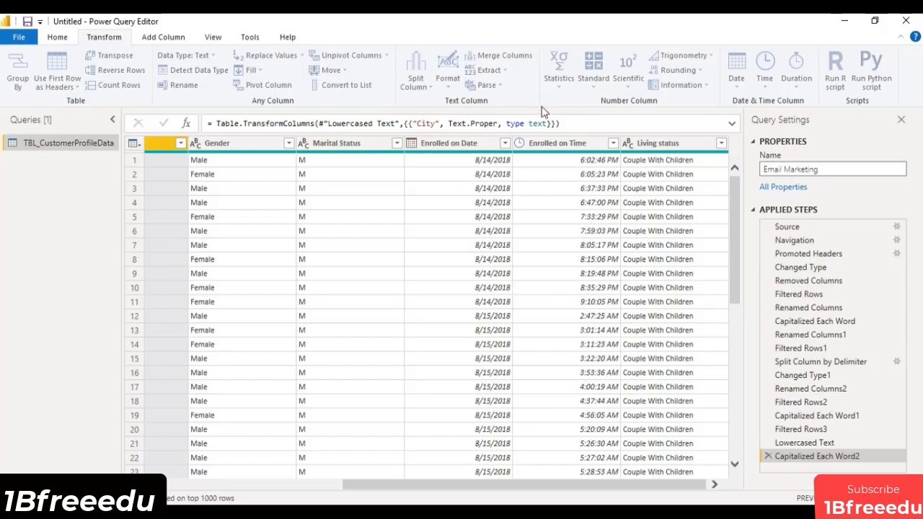
Step: Close the query editor with the changes applied and expand the Email Marketing table's fields in the report
left_click(65, 41)
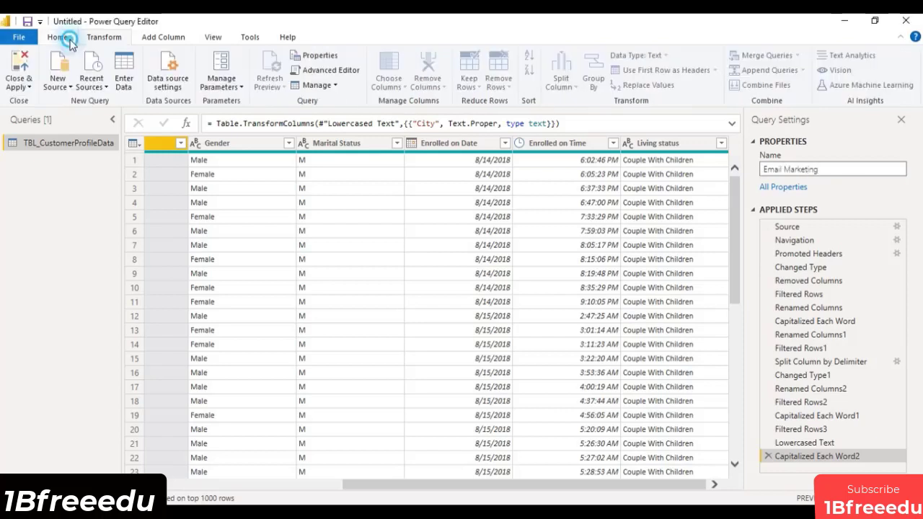
left_click(22, 66)
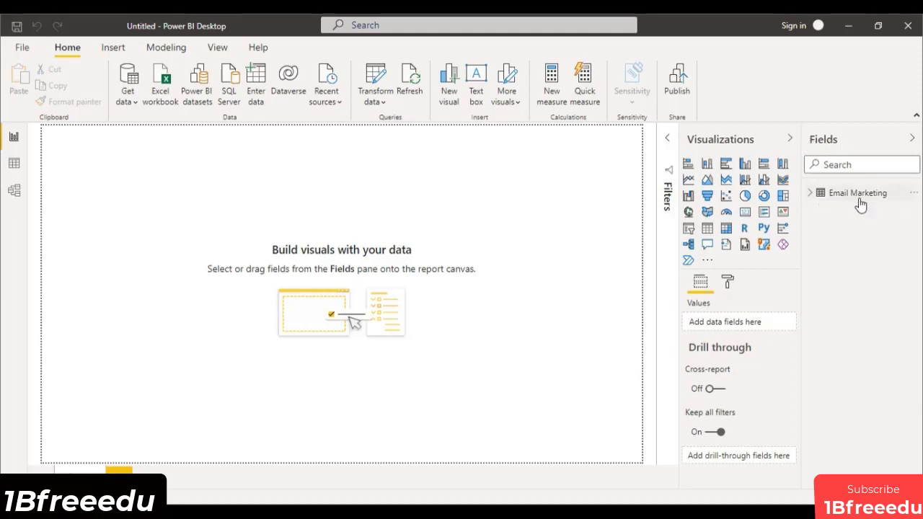
left_click(810, 195)
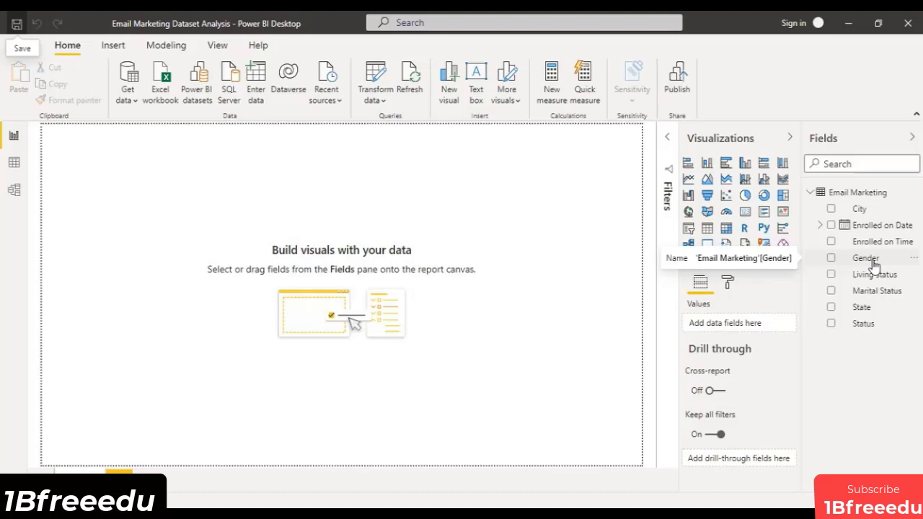
Step: Add a stacked bar chart to the report in focus mode and use Gender as its axis
left_click(689, 165)
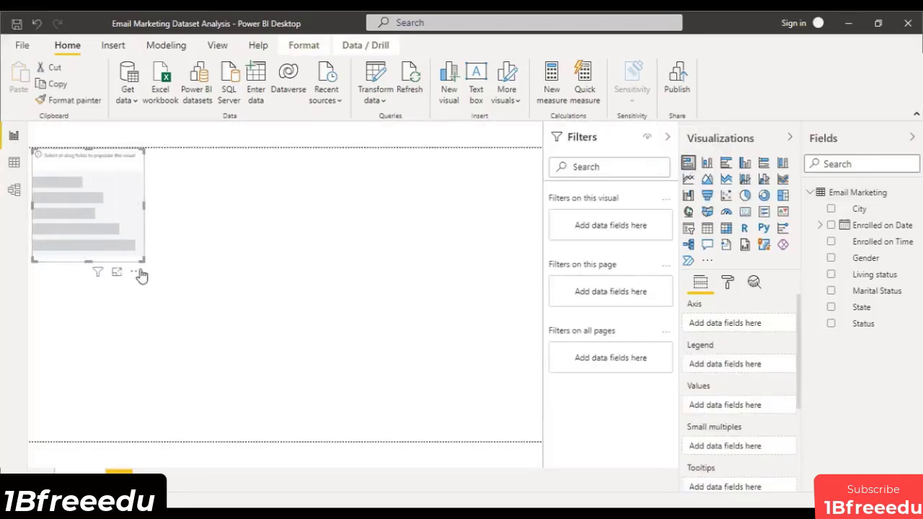
left_click(117, 274)
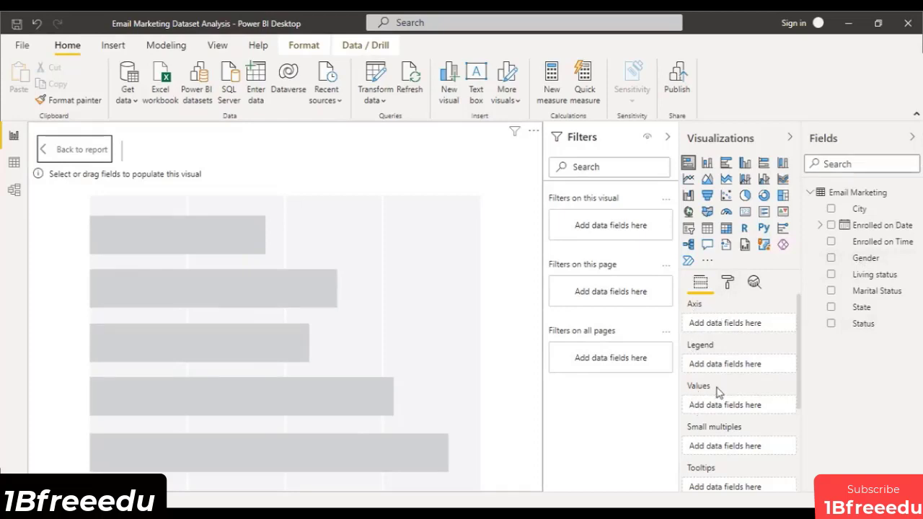
left_click(873, 259)
left_click_drag(875, 261, 694, 325)
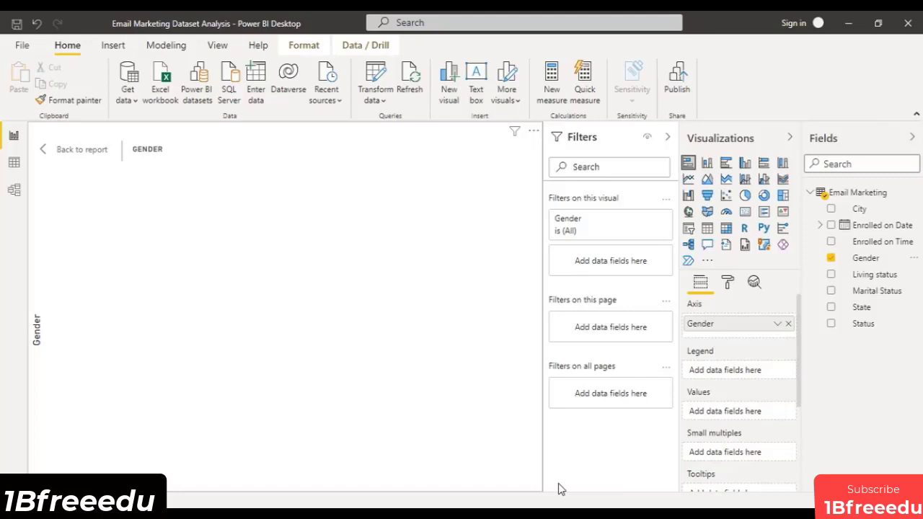
Step: Use the count of Gender as the bar chart's values
left_click(883, 264)
left_click_drag(883, 264, 752, 416)
left_click_drag(856, 264, 730, 422)
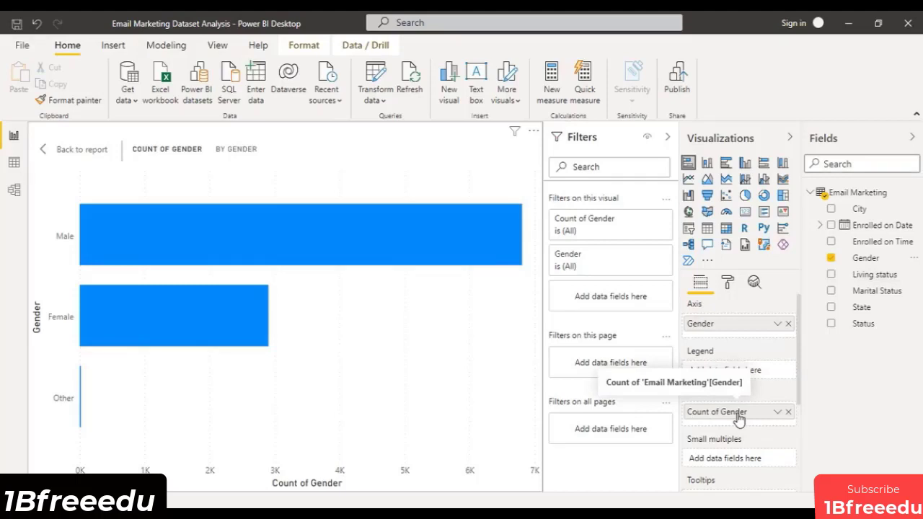
Step: Turn on data labels for the gender bar chart
left_click(728, 282)
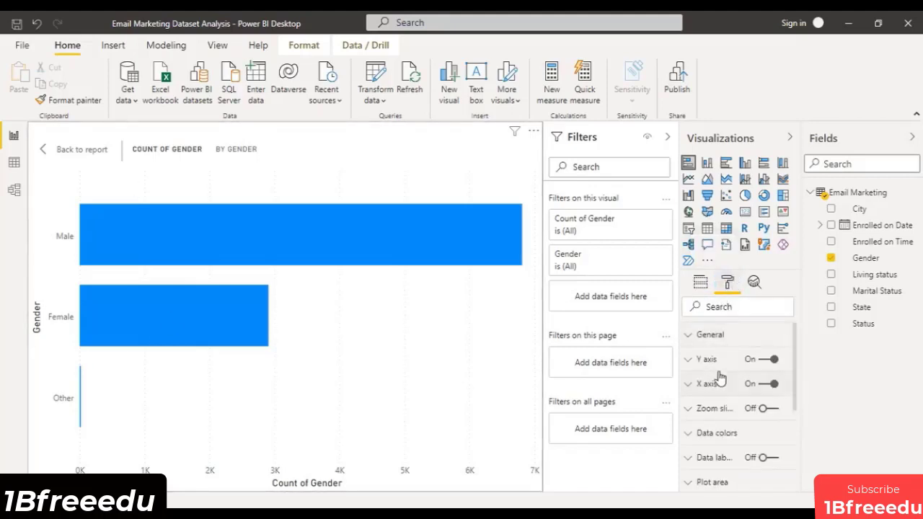
scroll(723, 432, "down", 2)
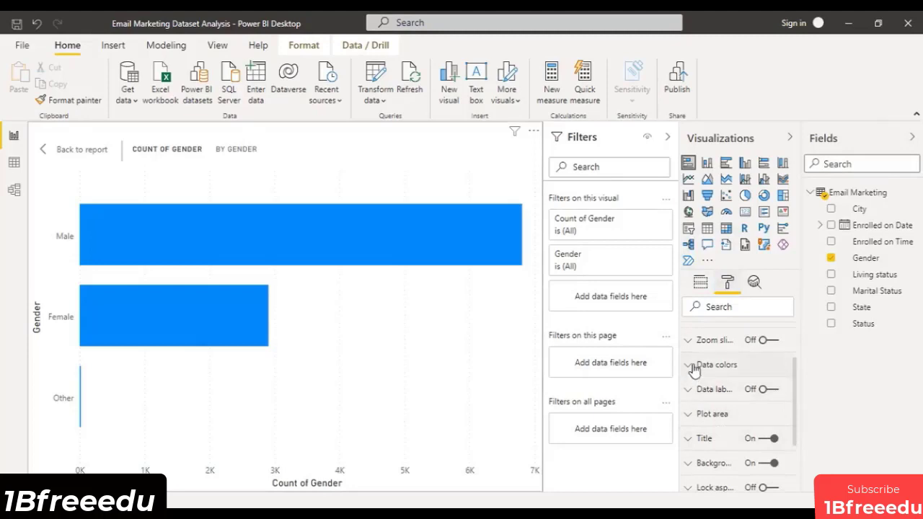
left_click(764, 388)
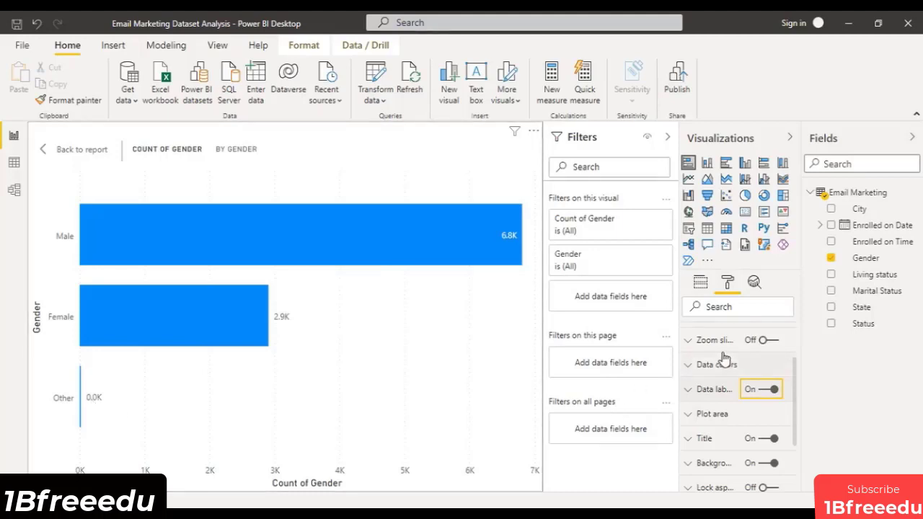
Step: Turn on the gender bar chart's zoom slider and narrow the count axis range from its upper end to enlarge the small bars
left_click(765, 340)
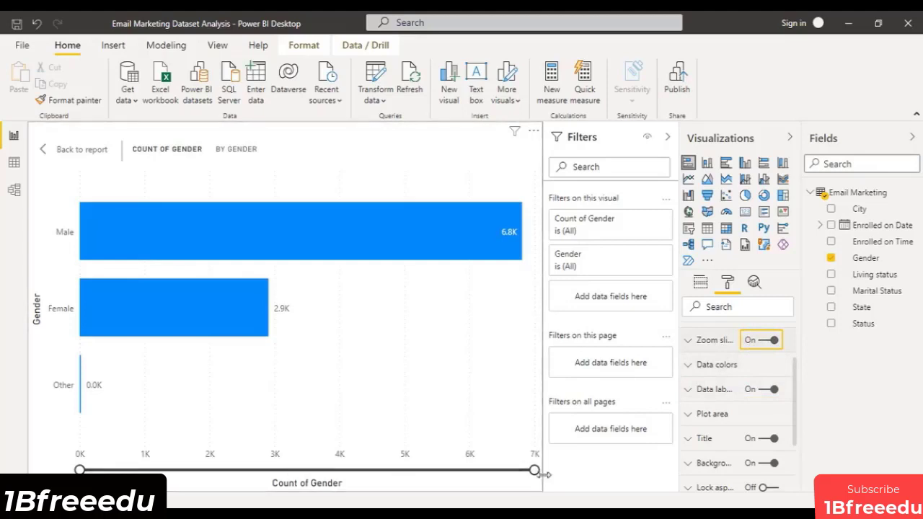
left_click_drag(534, 471, 441, 470)
left_click_drag(384, 486, 288, 470)
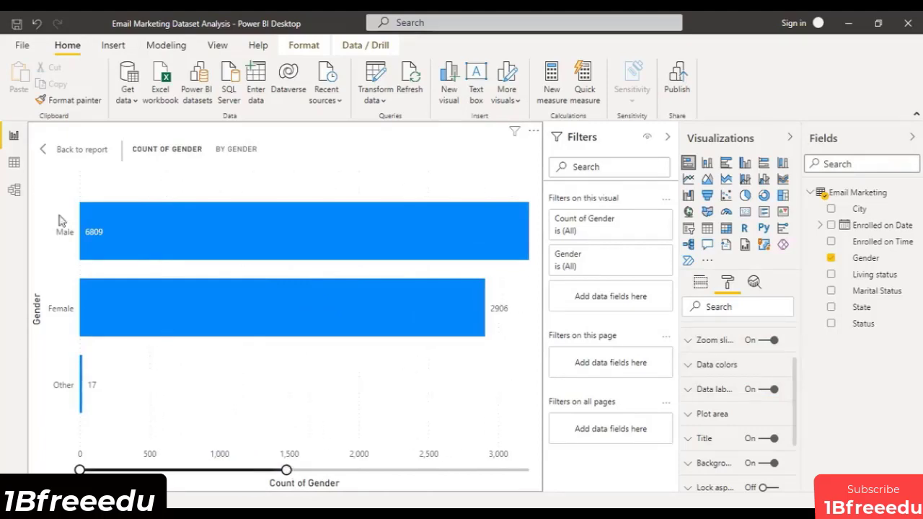
mouse_move(102, 239)
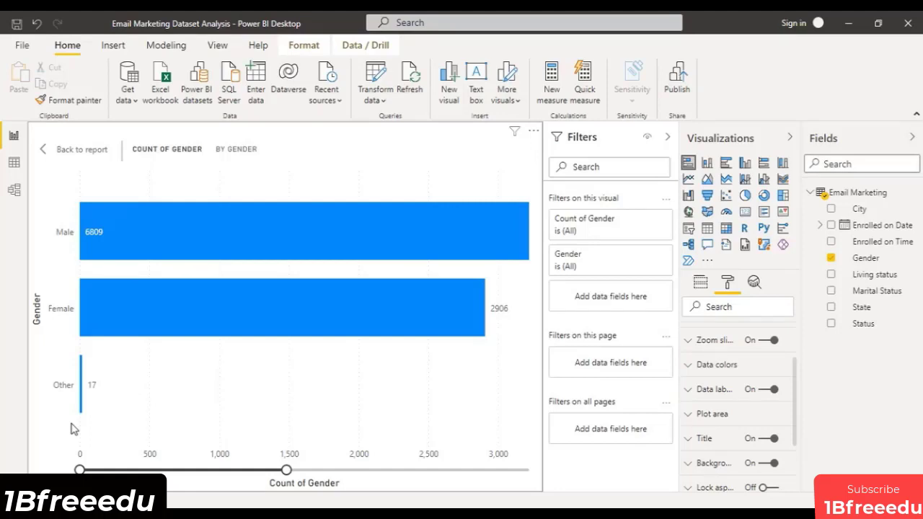
Step: Convert the gender bar chart into a donut chart
left_click(766, 198)
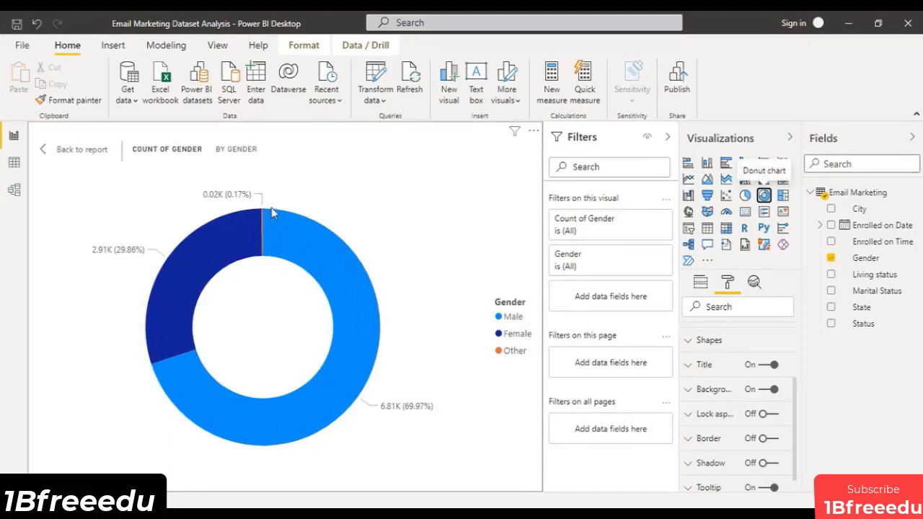
mouse_move(271, 227)
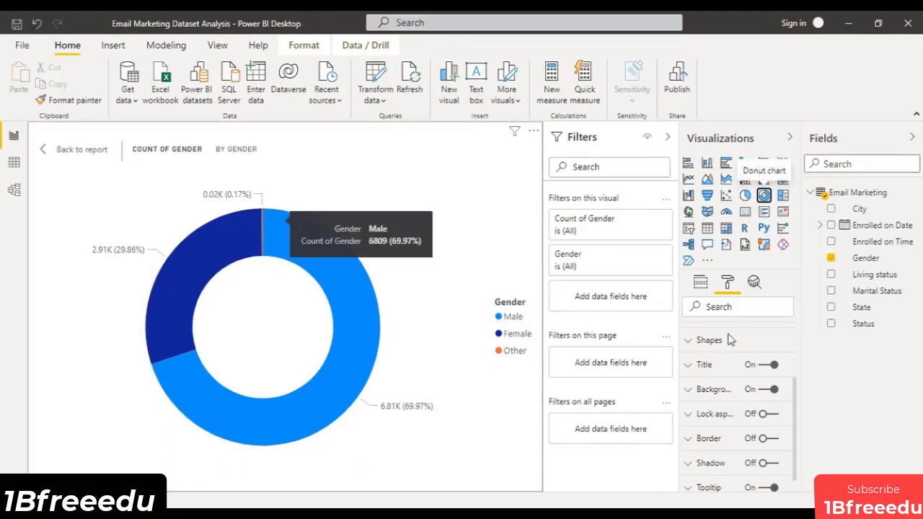
scroll(735, 429, "down", 1)
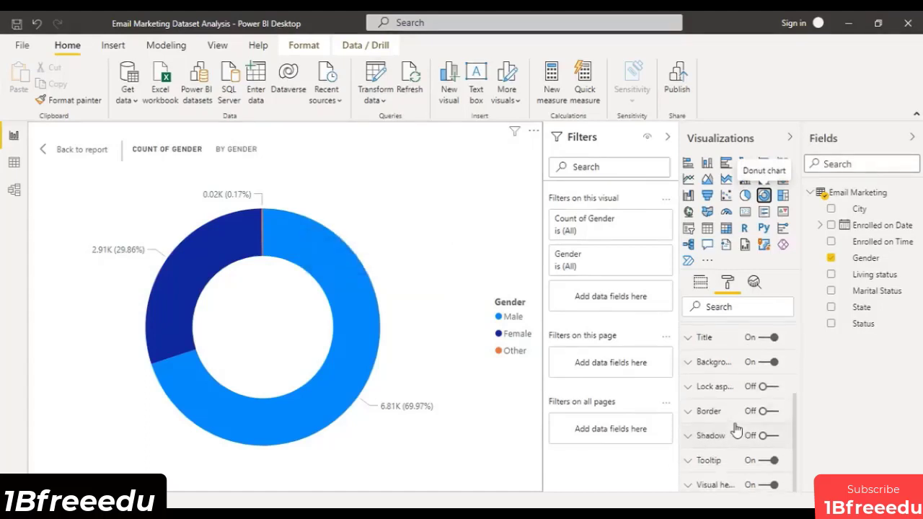
scroll(704, 393, "up", 3)
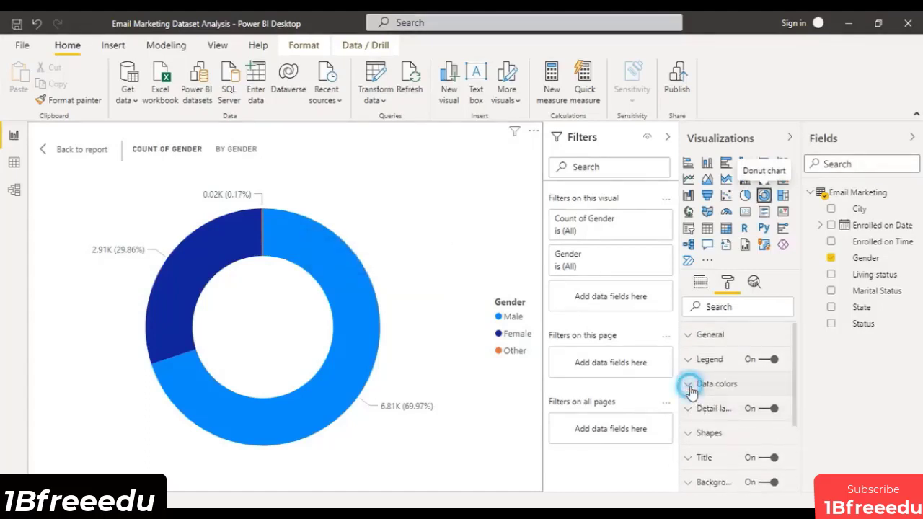
Step: Set the donut chart's data color for Other to #09124F (Theme color 2, 50% darker)
left_click(686, 384)
scroll(721, 351, "down", 2)
scroll(725, 350, "up", 1)
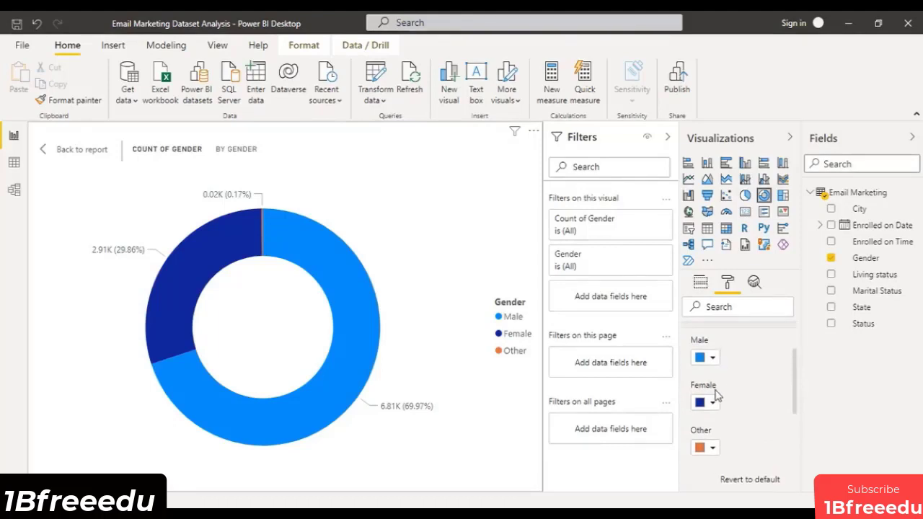
left_click(713, 448)
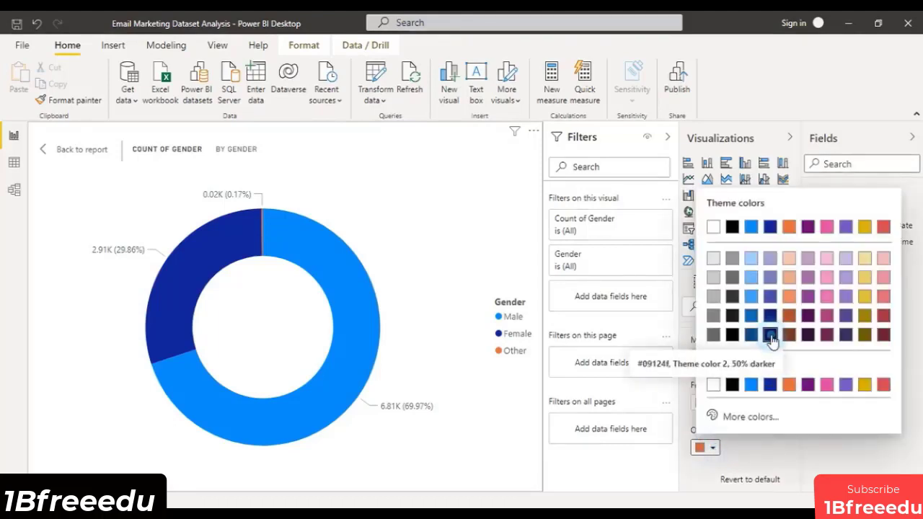
left_click(771, 334)
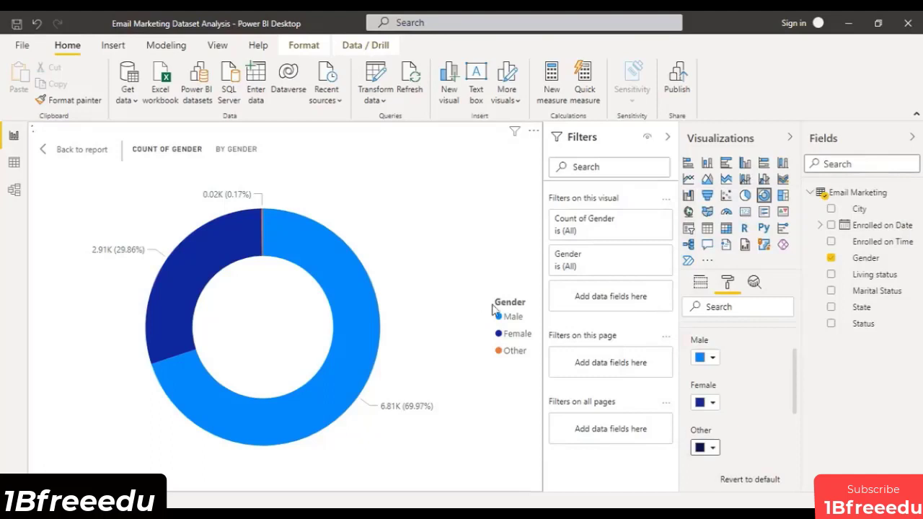
Step: Color the donut's Female slice a lighter theme blue and its Male slice a darker theme blue
left_click(712, 402)
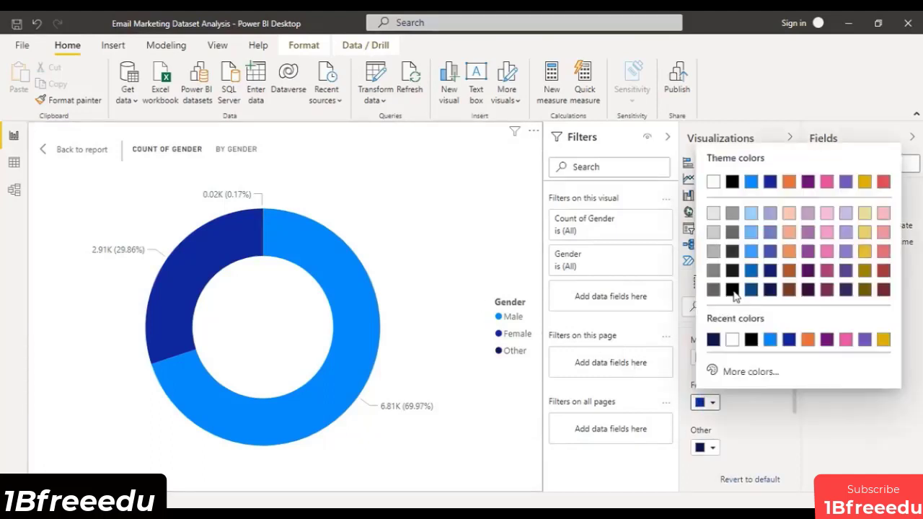
left_click(752, 251)
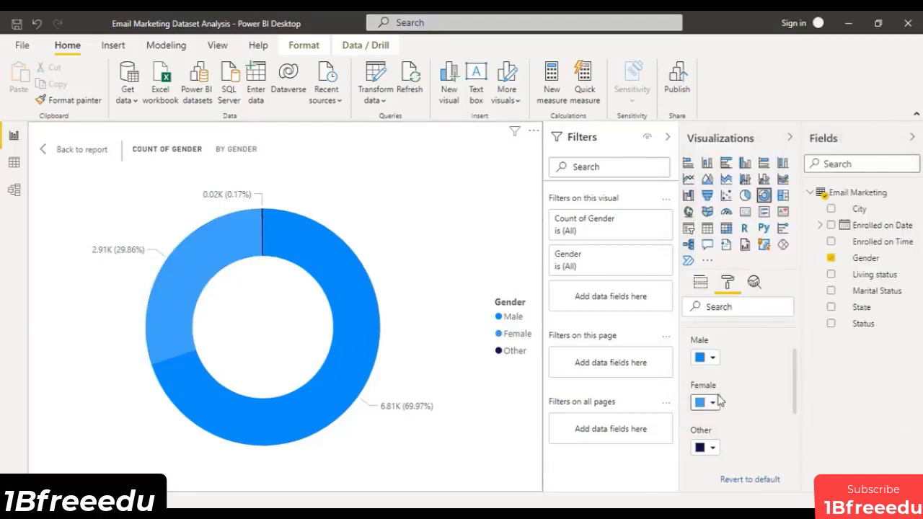
left_click(712, 358)
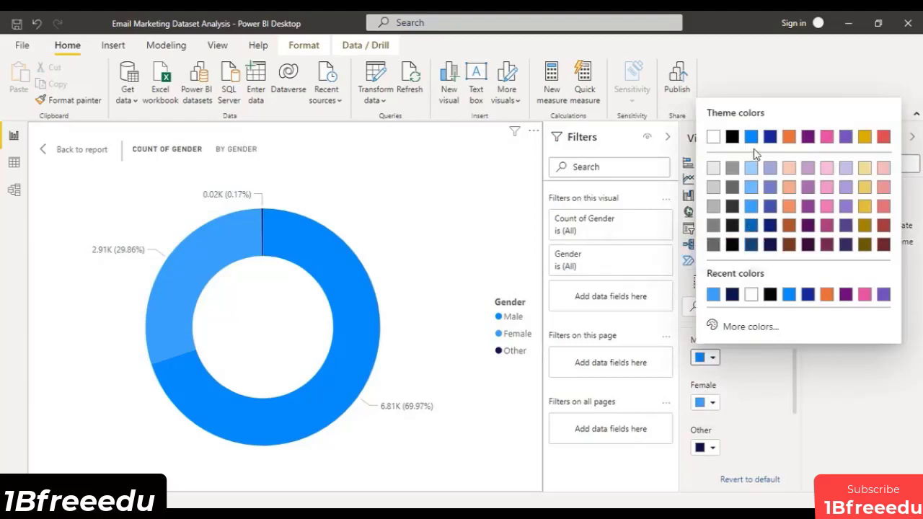
left_click(755, 228)
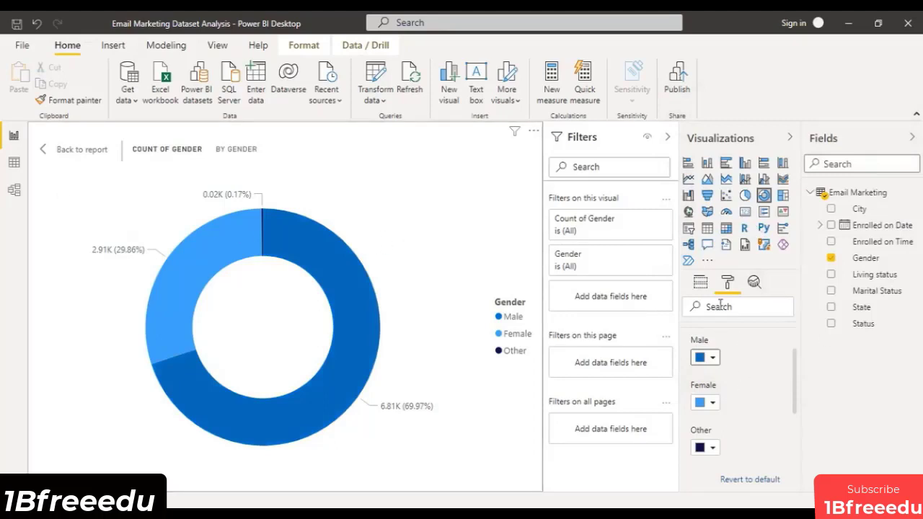
scroll(754, 375, "up", 2)
left_click(703, 385)
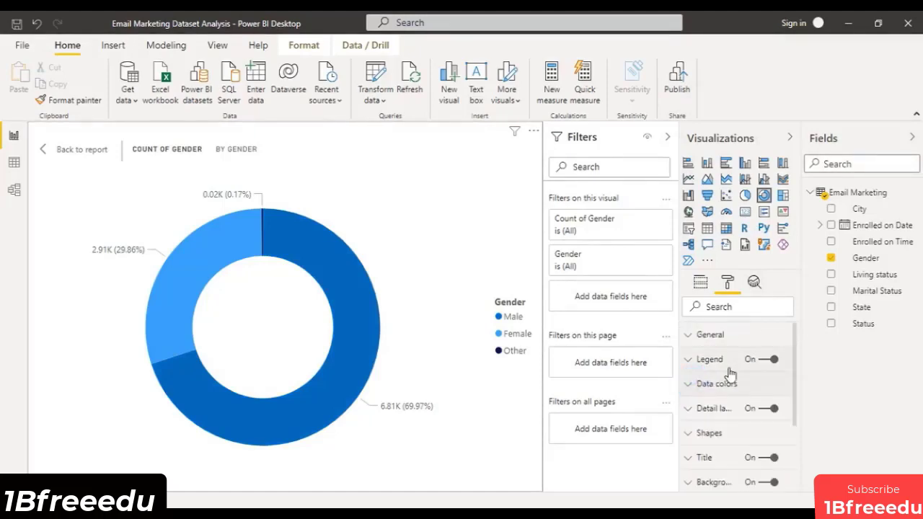
scroll(731, 374, "down", 2)
left_click(688, 388)
scroll(737, 406, "down", 1)
scroll(730, 385, "up", 1)
left_click(692, 390)
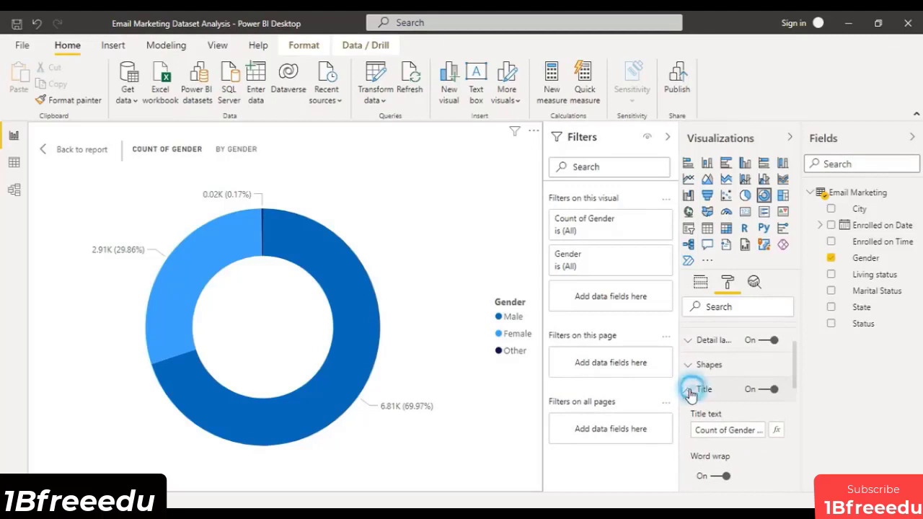
Step: Rename the donut chart's Count of Gender value field to People Signed Up
left_click(703, 283)
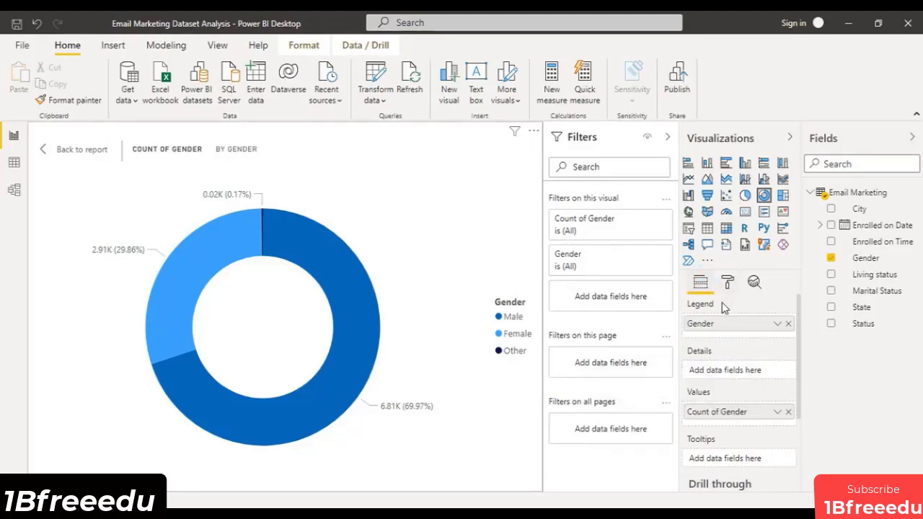
double_click(740, 419)
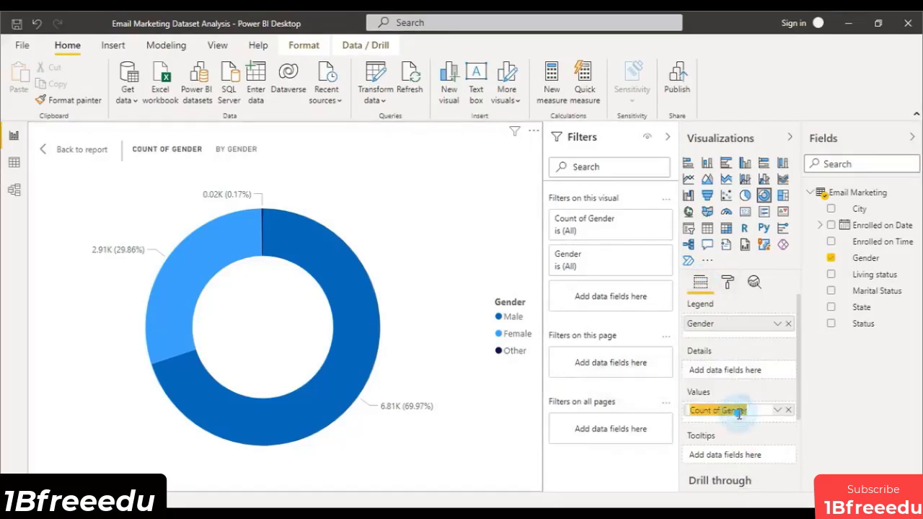
type("F")
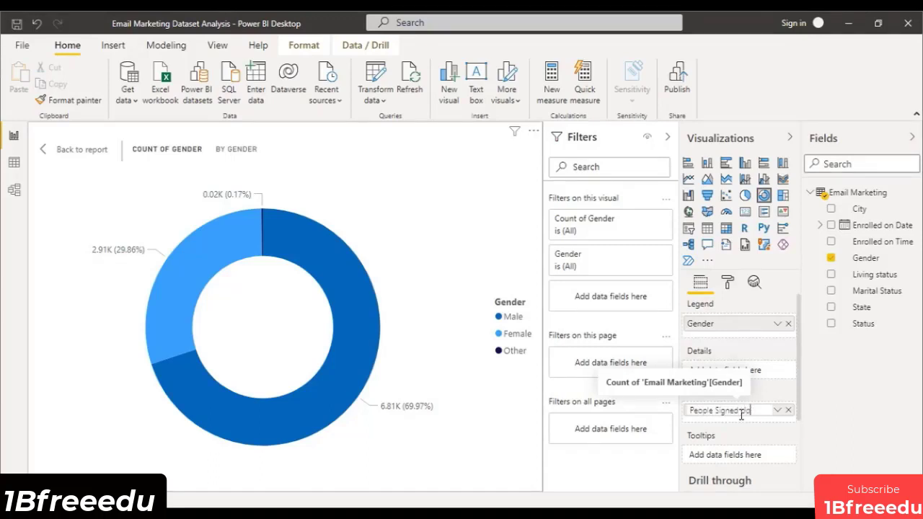
key("ctrl+a")
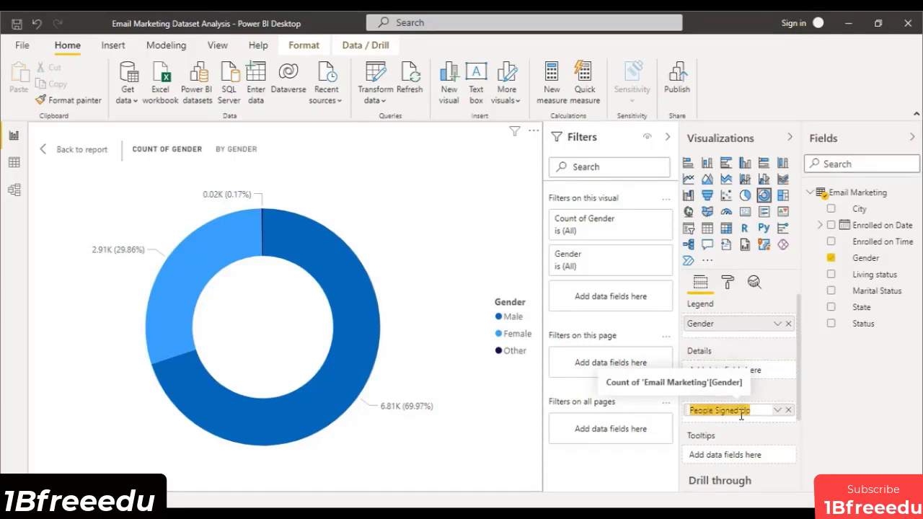
key("Return")
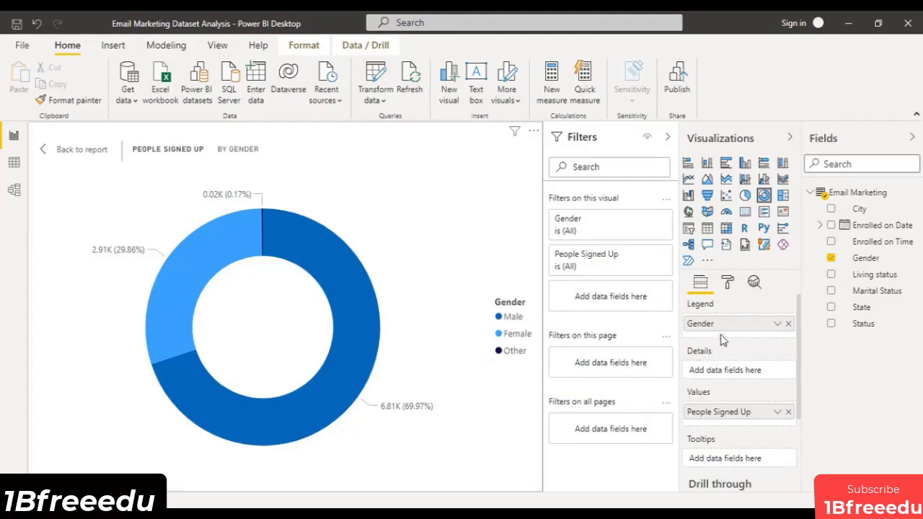
Step: Return to the report page and reduce the donut chart's height and width, keeping it in the page's upper-left corner
left_click(45, 151)
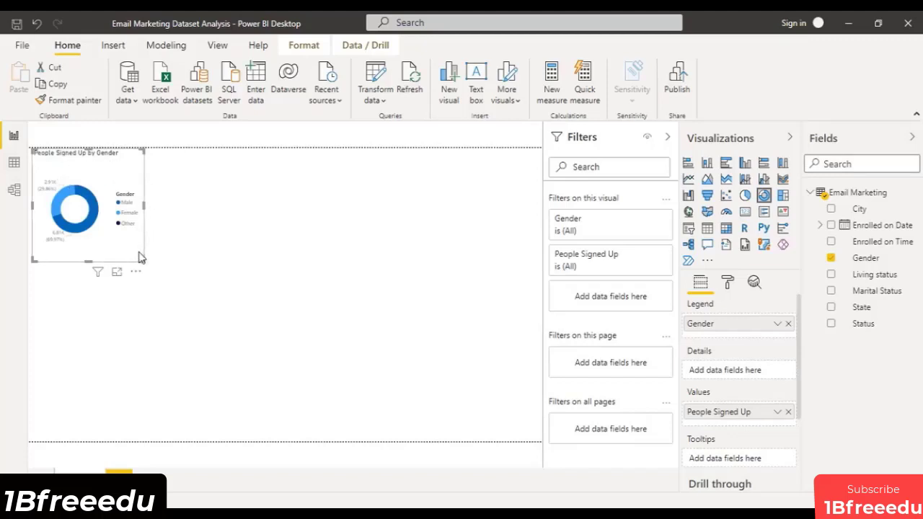
left_click_drag(87, 261, 97, 238)
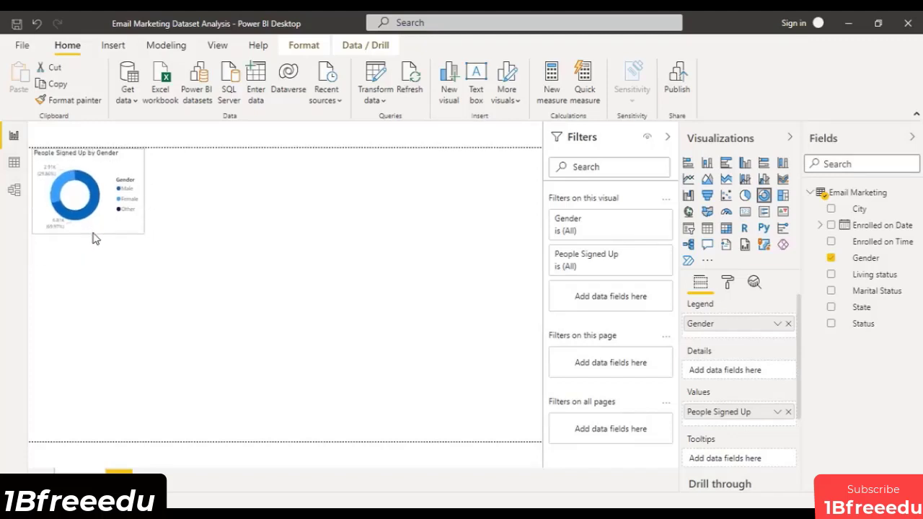
left_click(144, 191)
left_click_drag(143, 191, 126, 202)
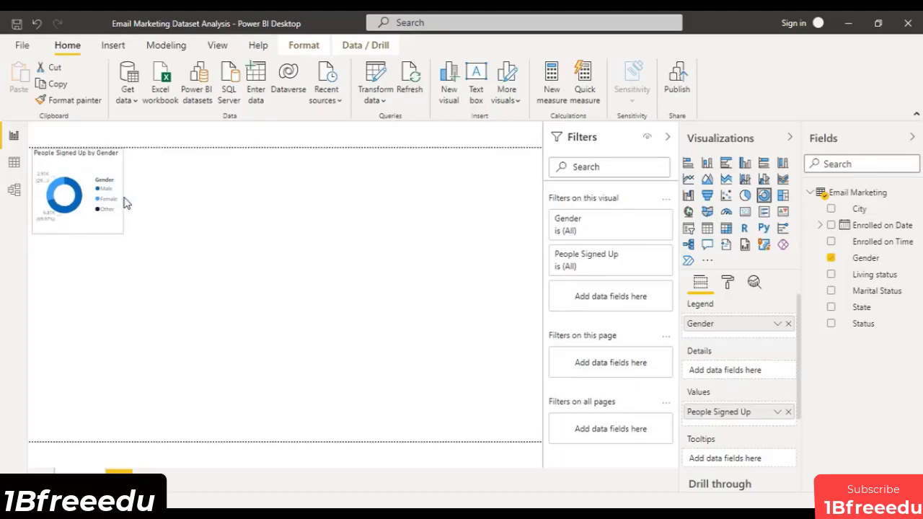
left_click(165, 202)
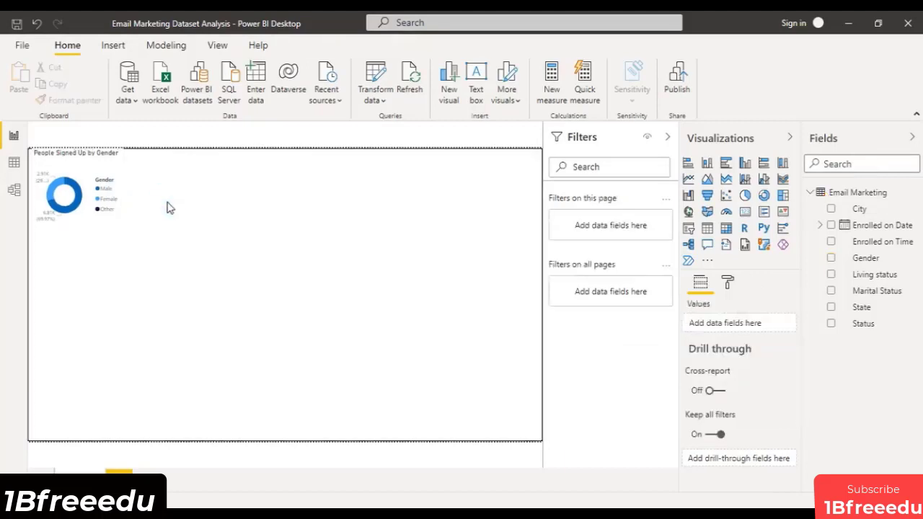
left_click(92, 178)
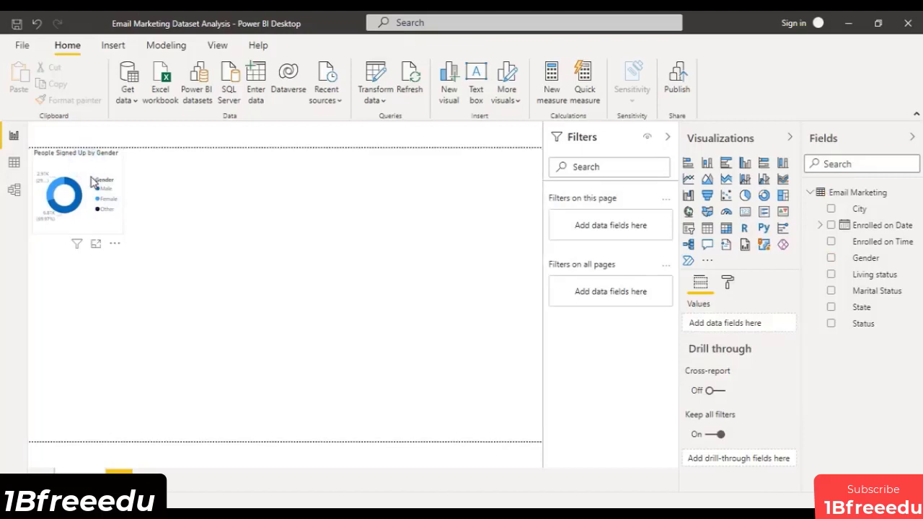
left_click(169, 178)
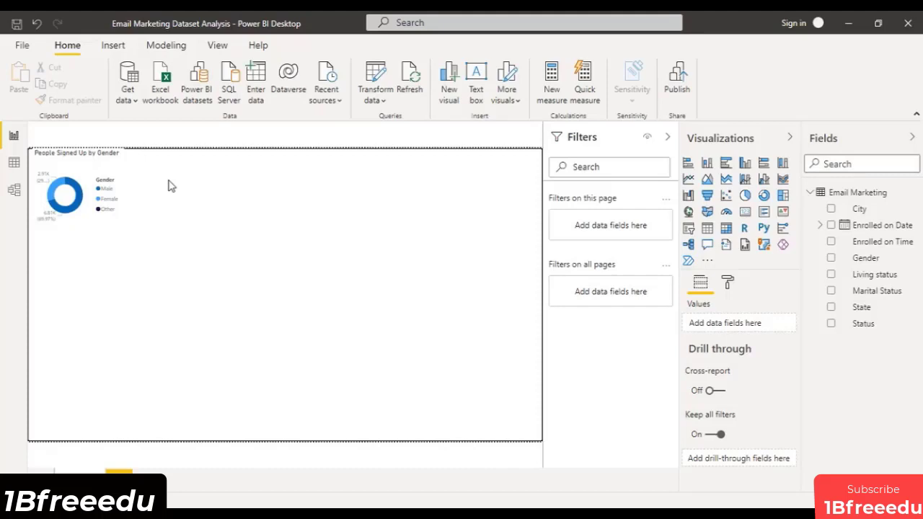
Step: Add a stacked bar chart directly below the donut chart and use Status as its axis
left_click(686, 166)
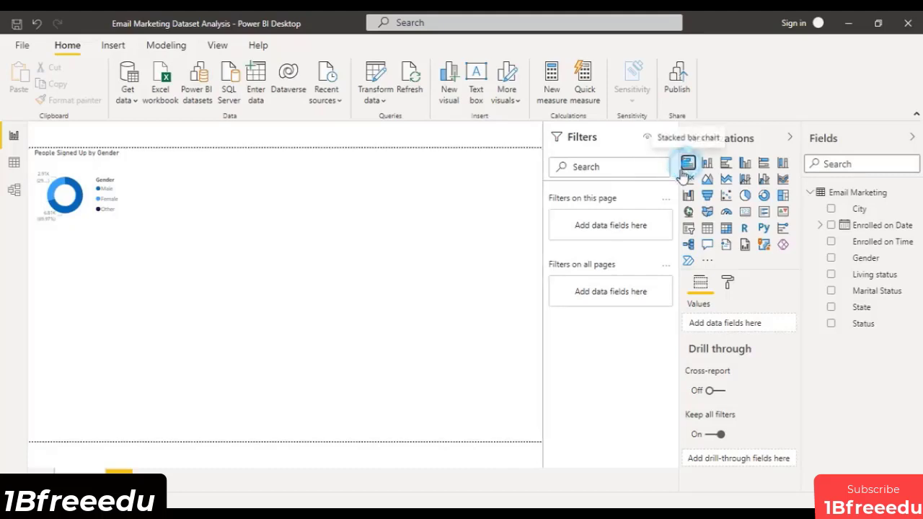
mouse_move(48, 305)
left_mouse_down()
mouse_move(112, 288)
mouse_move(60, 296)
mouse_move(48, 287)
left_mouse_up()
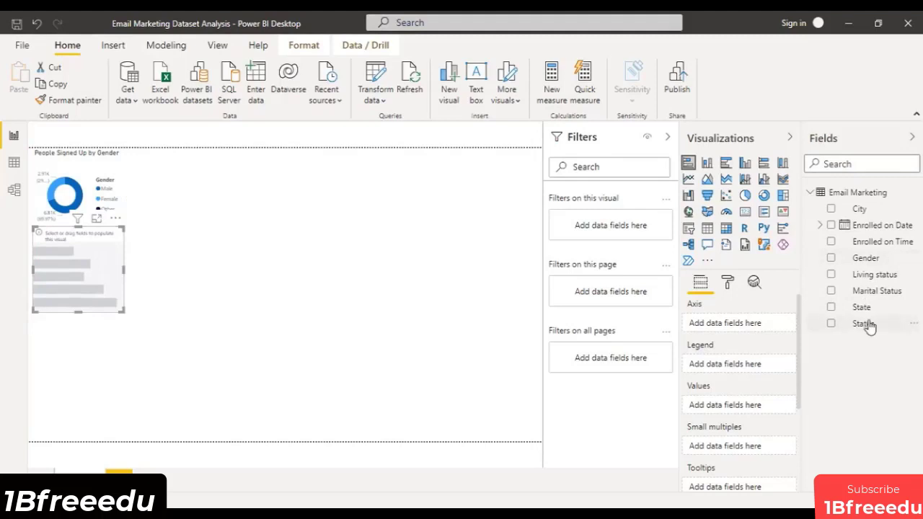
left_click_drag(871, 326, 741, 323)
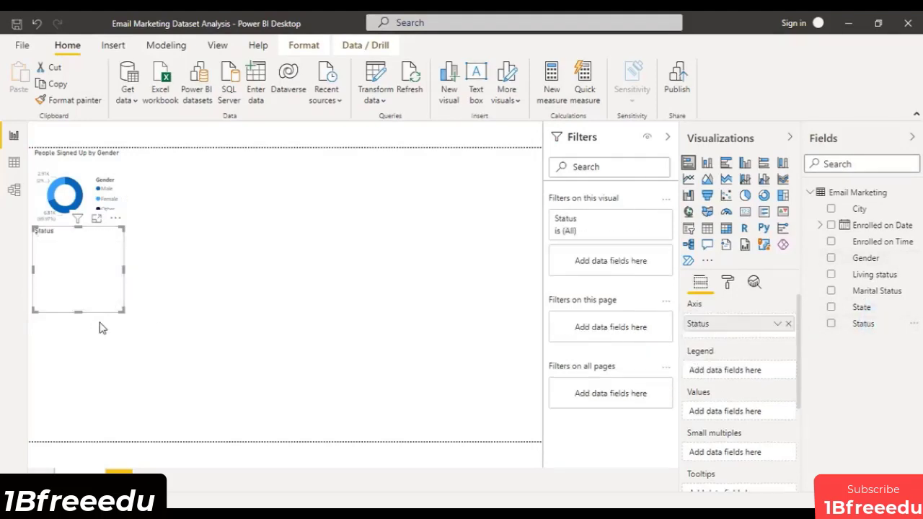
Step: Show the status bar chart in focus mode and use the count of Status as its values
left_click(96, 219)
left_click_drag(862, 324, 756, 427)
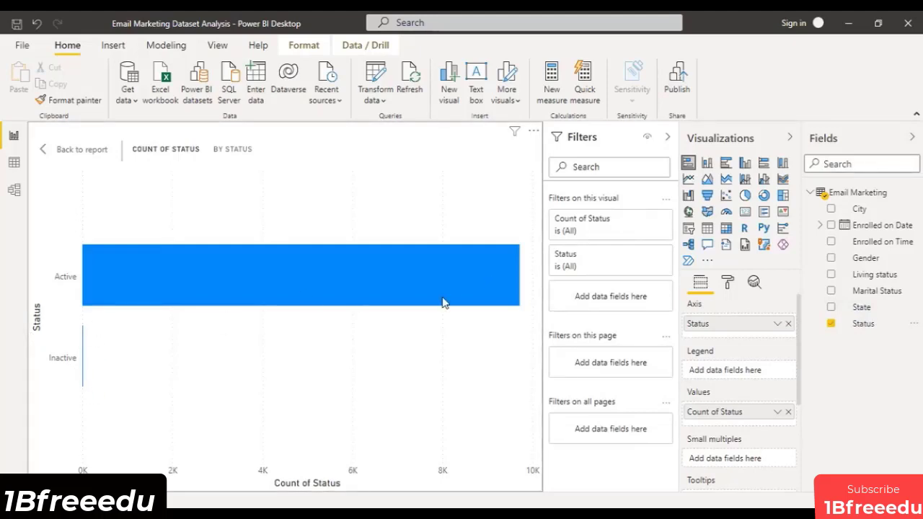
mouse_move(444, 303)
Step: Set the status bar chart's default data color to a darker shade of the navy theme color
left_click(728, 284)
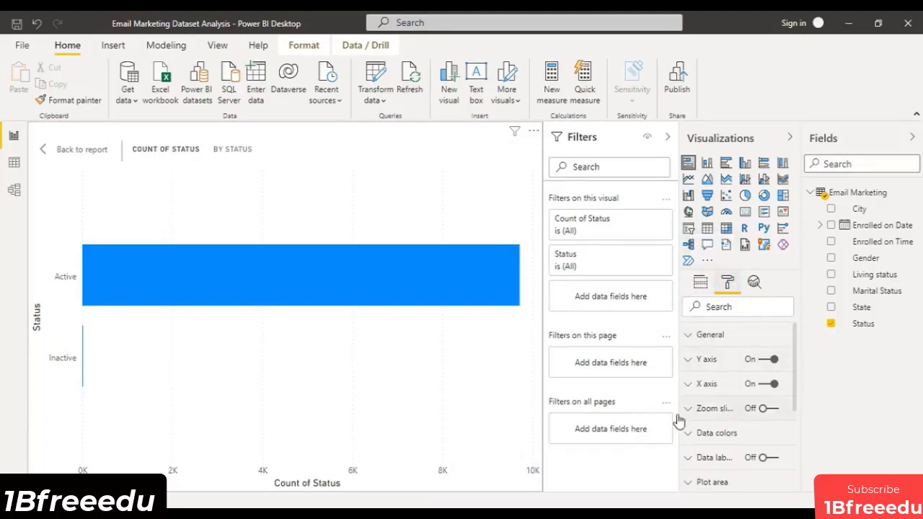
left_click(692, 432)
scroll(732, 346, "down", 2)
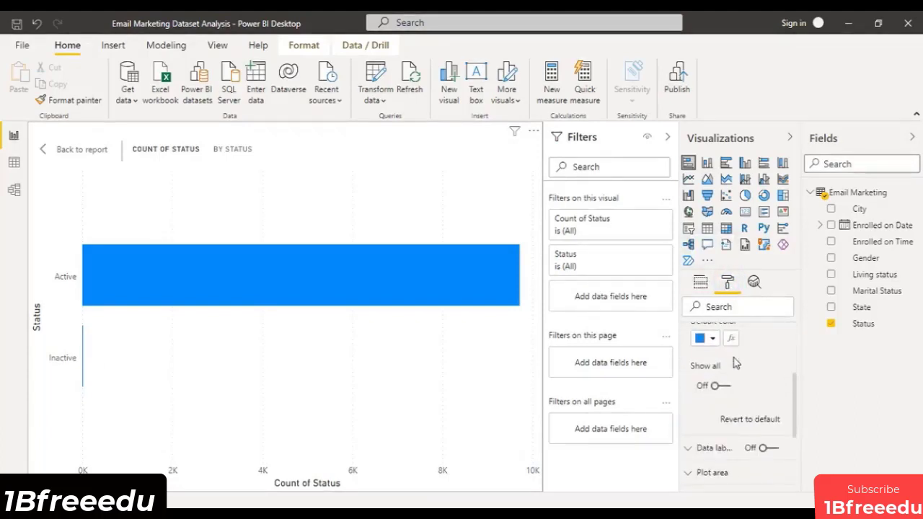
left_click(707, 336)
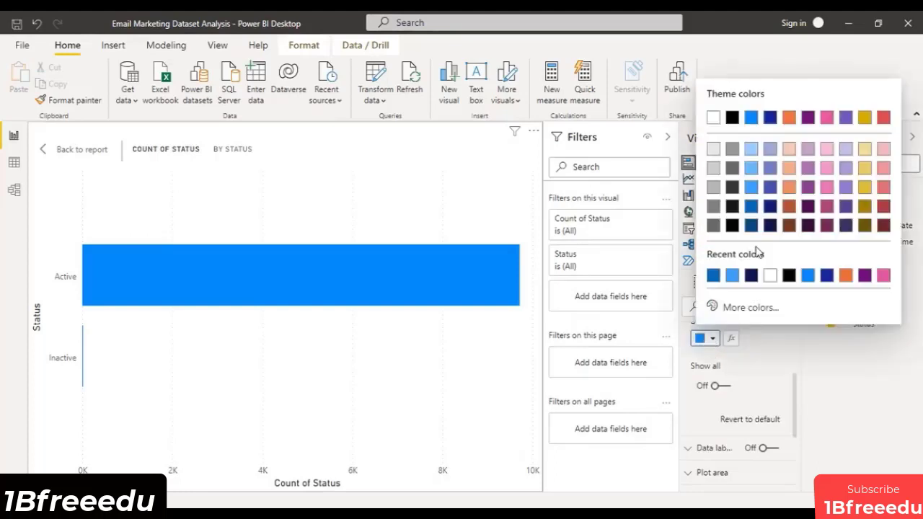
left_click(770, 206)
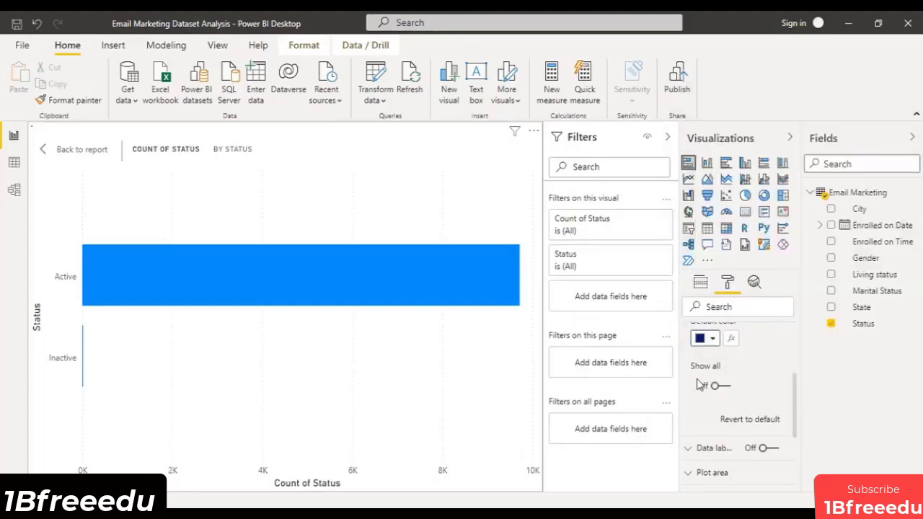
Step: Turn on data labels for the status bar chart
scroll(697, 379, "up", 2)
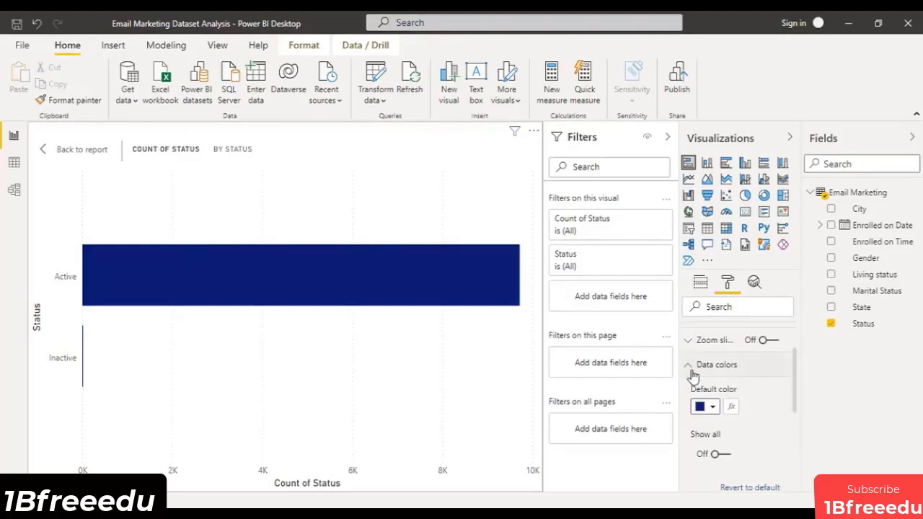
left_click(692, 369)
scroll(718, 381, "down", 2)
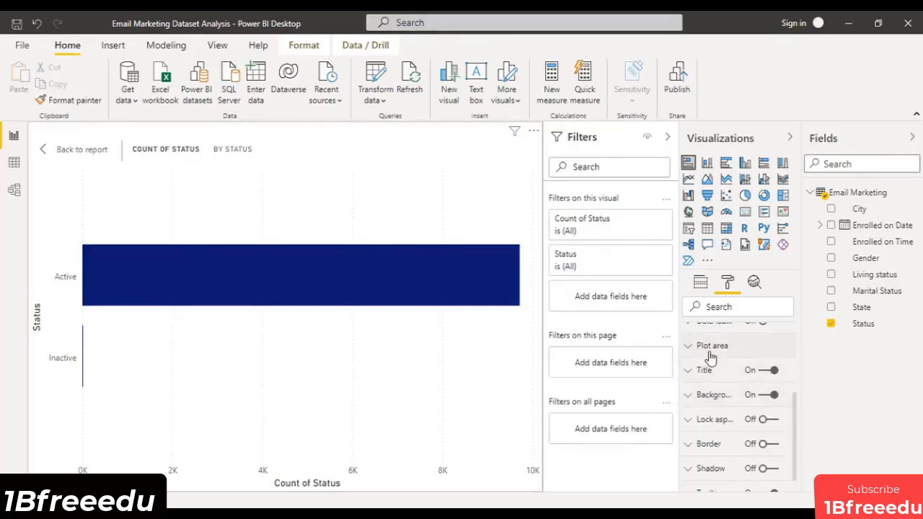
scroll(696, 363, "up", 2)
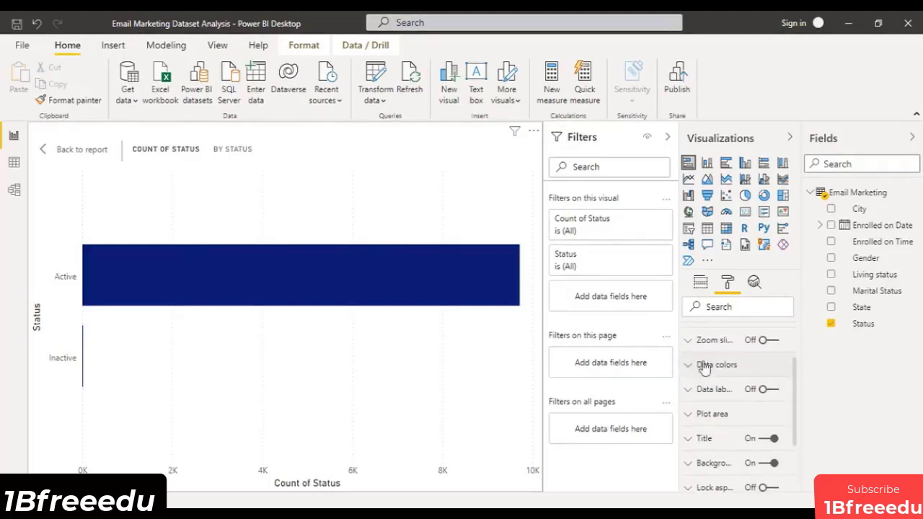
left_click(762, 390)
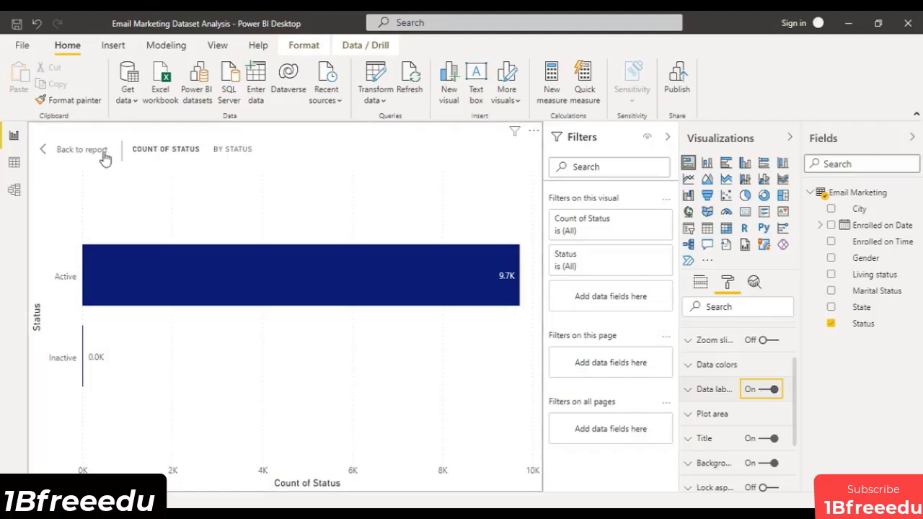
Step: Return to the report page and slightly increase the status bar chart's height
left_click(81, 149)
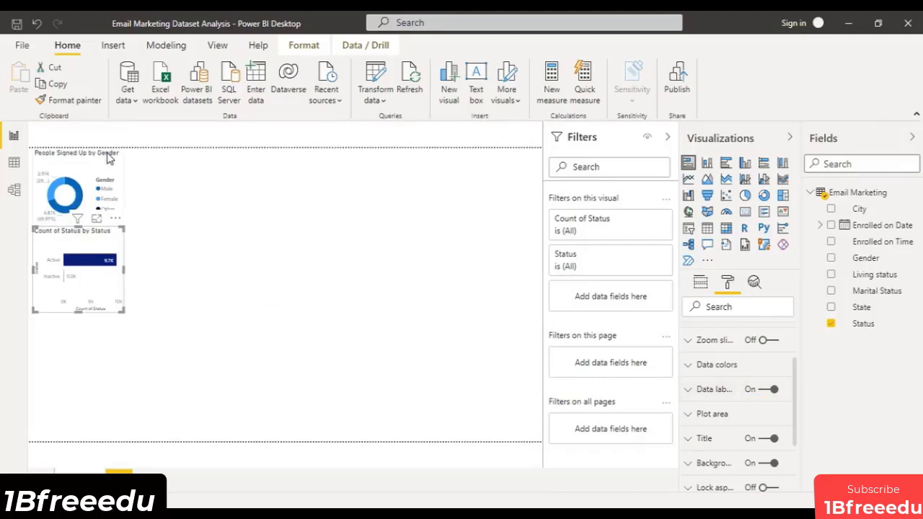
mouse_move(120, 310)
left_mouse_down()
mouse_move(136, 325)
mouse_move(113, 336)
mouse_move(122, 312)
mouse_move(121, 323)
left_mouse_up()
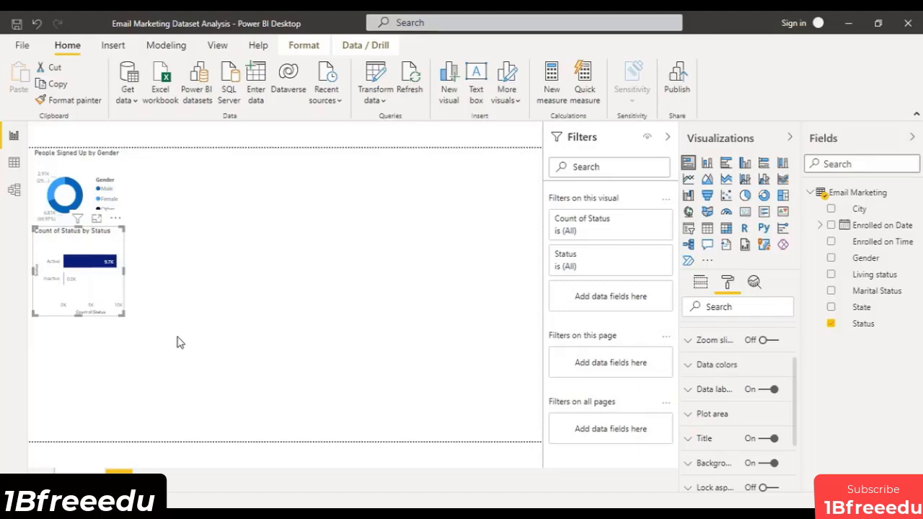
left_click(238, 277)
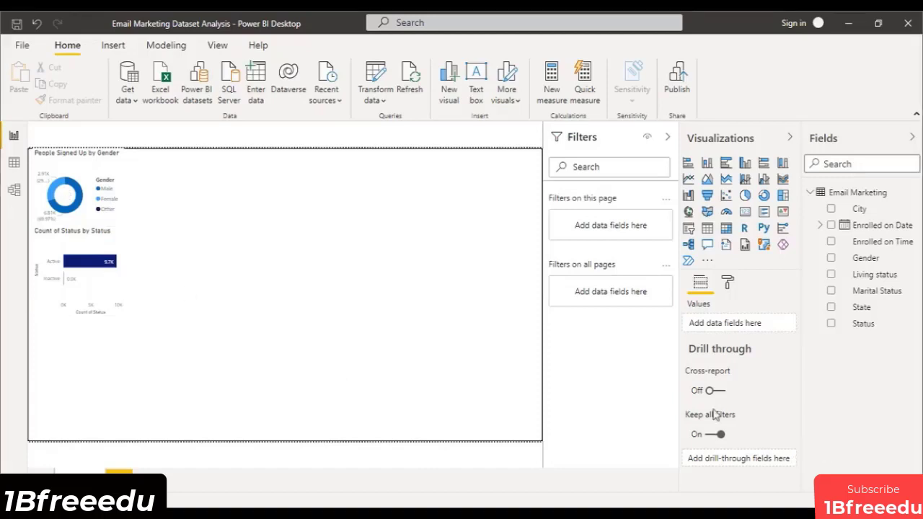
Step: Rename the status bar chart's value field as People Signed Up
left_click(77, 244)
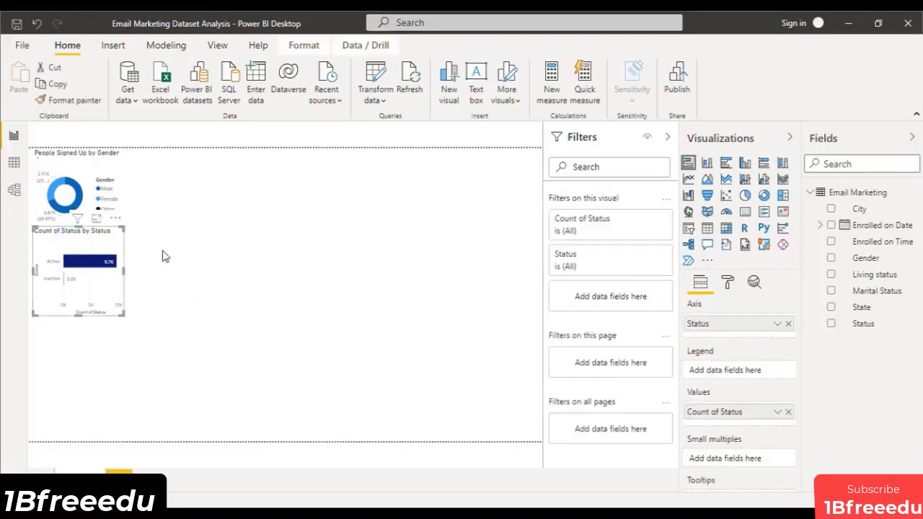
left_click(741, 413)
double_click(742, 413)
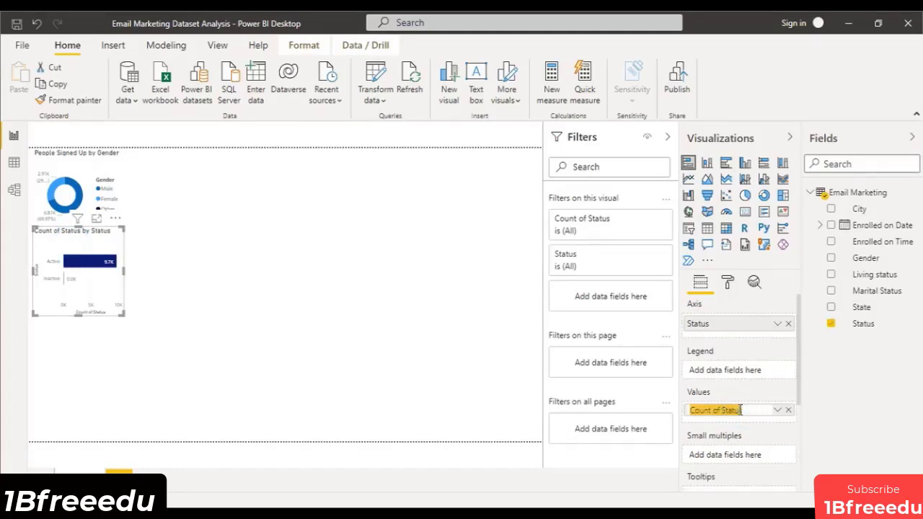
type("People Signed Up")
key("Return")
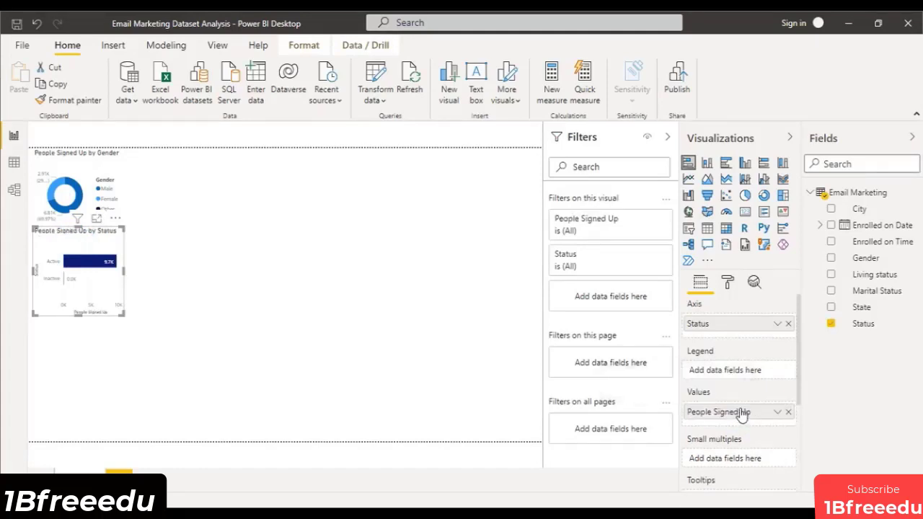
left_click(264, 252)
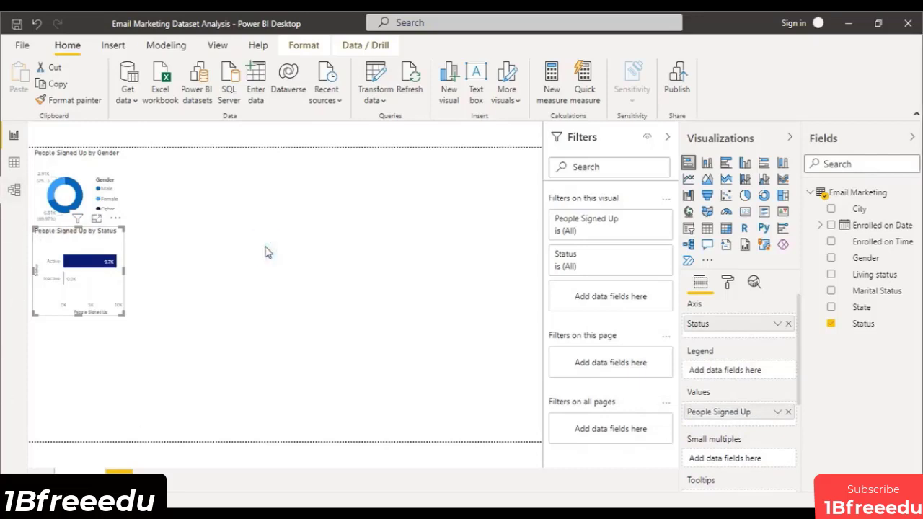
Step: Change the status bar chart's title text to "Active Users Status"
left_click(49, 233)
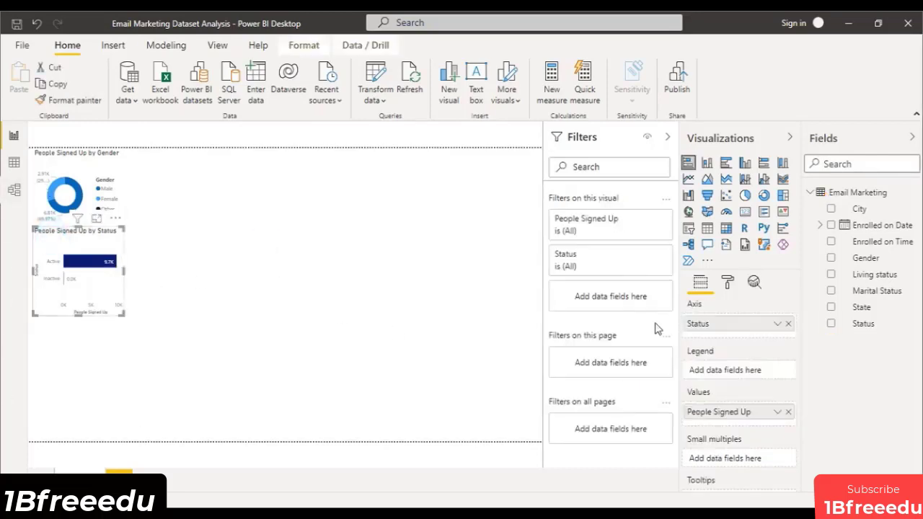
left_click(728, 282)
scroll(714, 385, "down", 2)
left_click(694, 371)
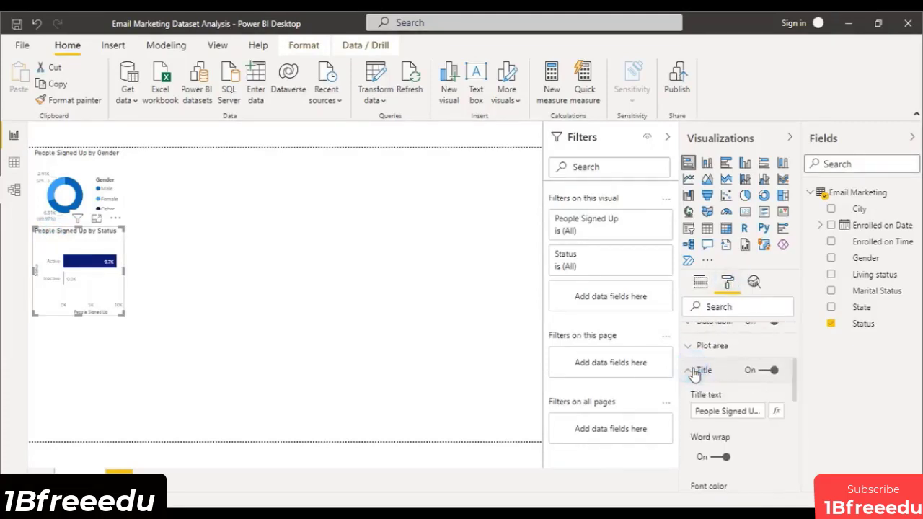
left_click(722, 411)
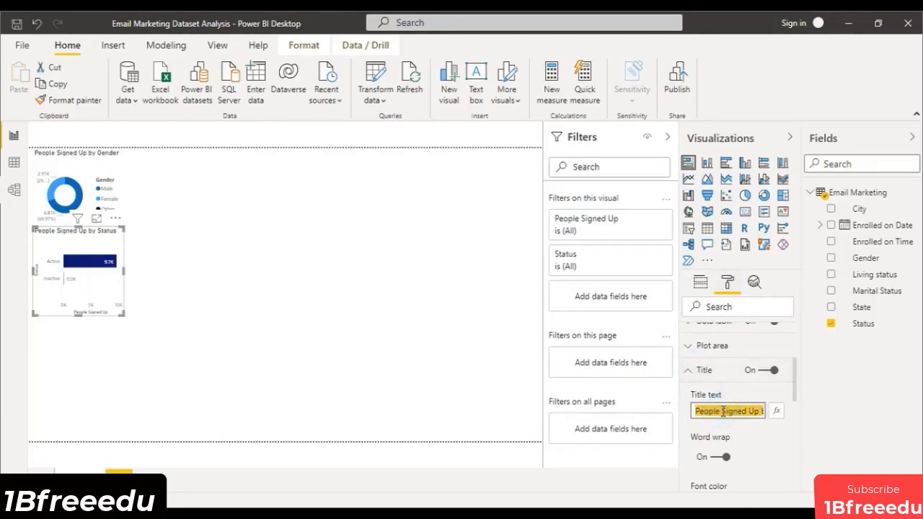
type("Active Users")
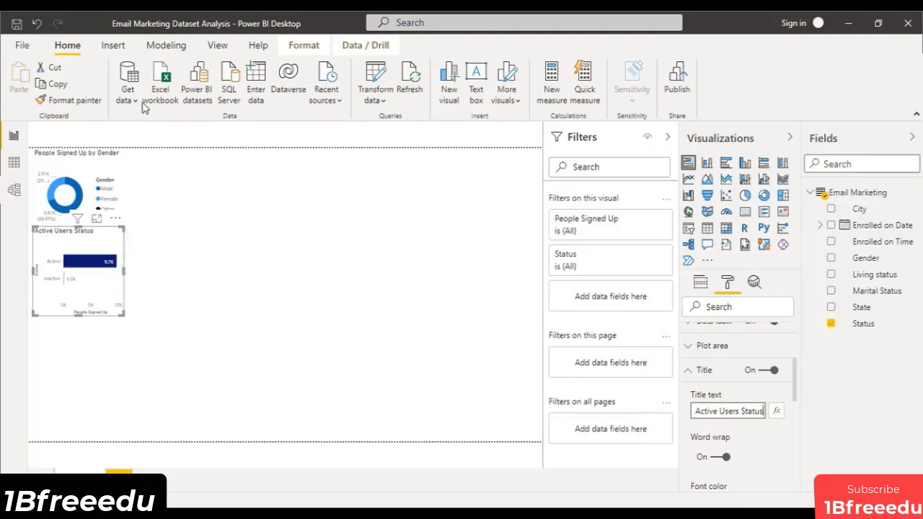
left_click(210, 339)
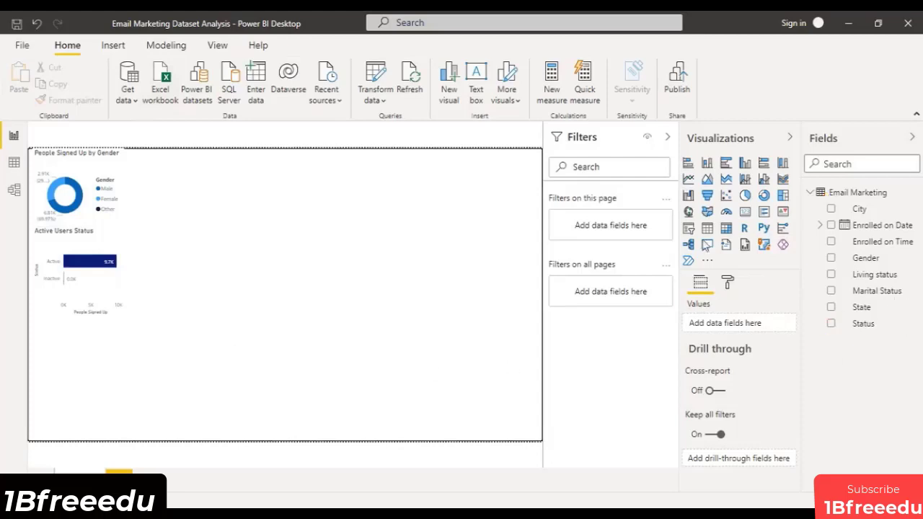
Step: Add a stacked bar chart below the status chart, with Marital Status as its axis and the count of Marital Status as its values
left_click_drag(691, 164, 107, 365)
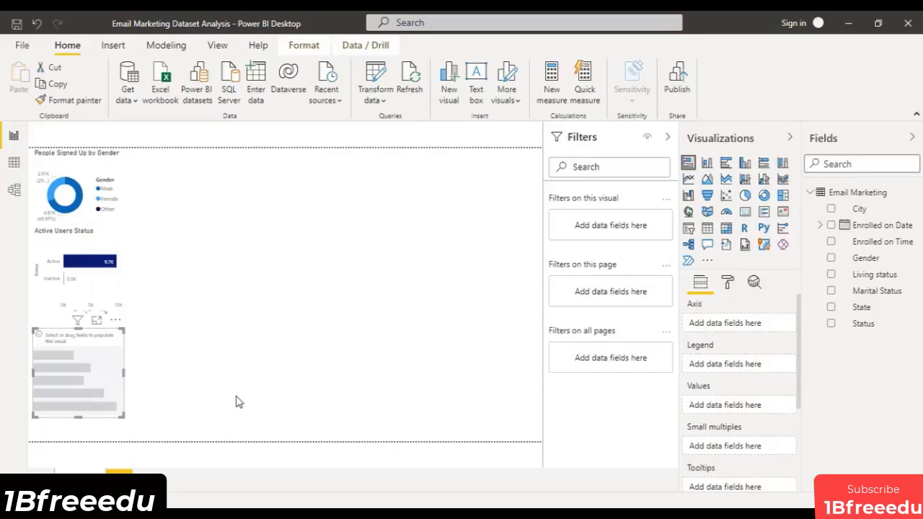
left_click_drag(878, 292, 747, 324)
left_click_drag(877, 291, 726, 411)
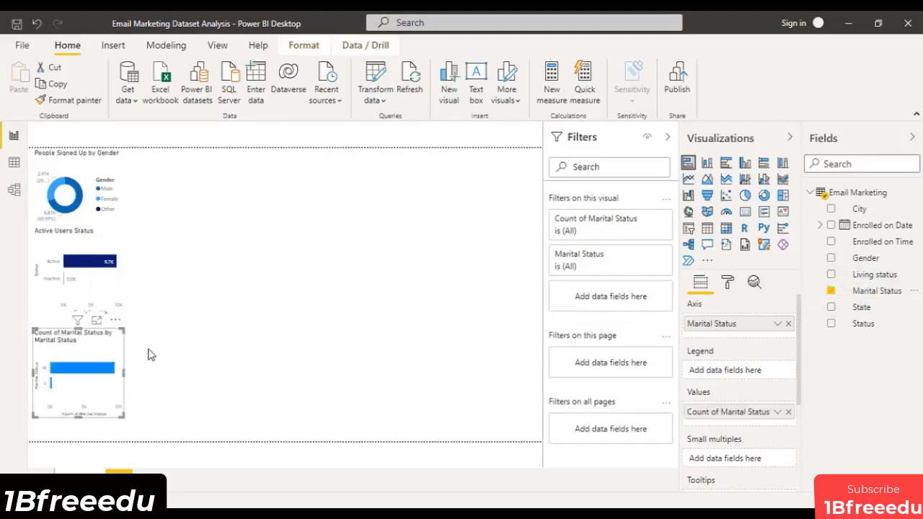
Step: In focus mode, give the marital status bar chart the darkest shade of the bright blue theme color and turn on data labels
left_click(97, 319)
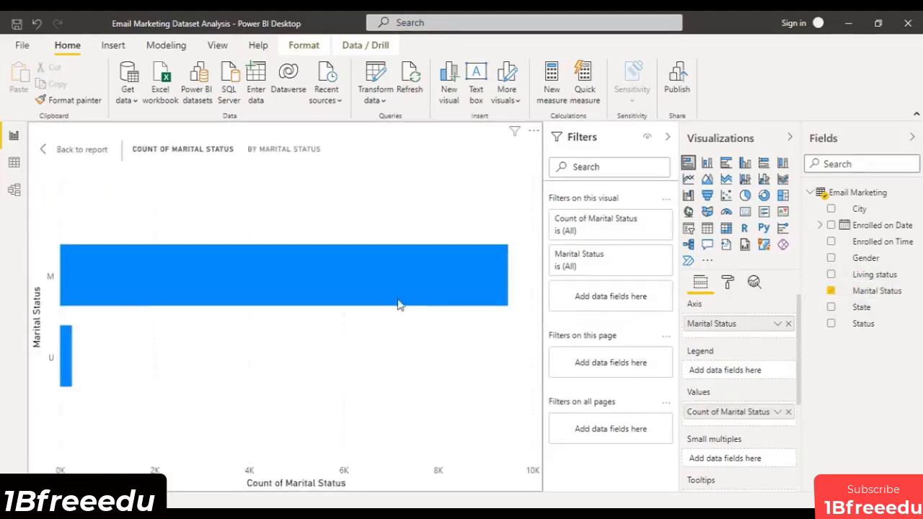
left_click(728, 282)
scroll(740, 339, "up", 1)
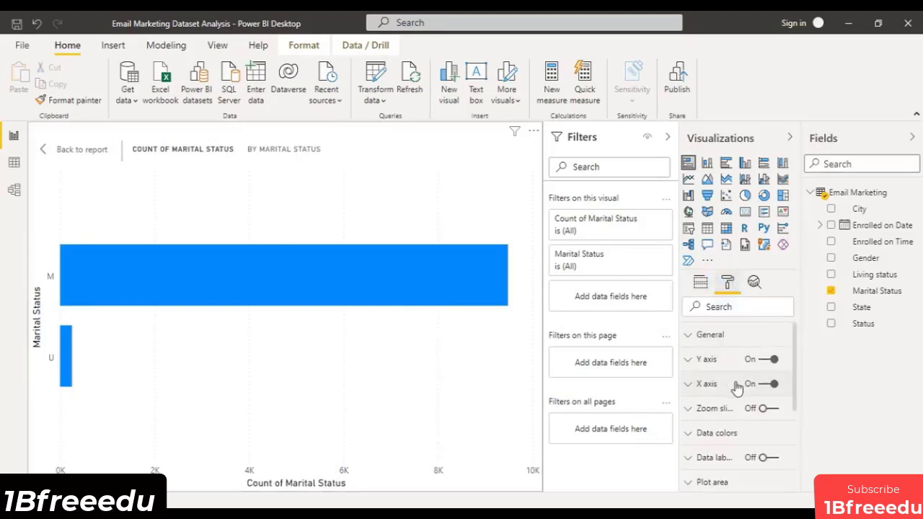
left_click(689, 433)
left_click(712, 474)
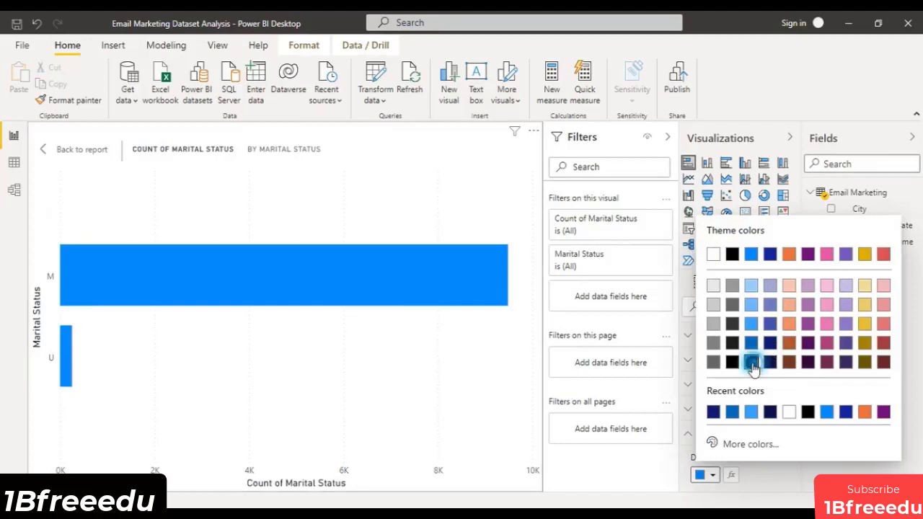
left_click(755, 480)
left_click(691, 435)
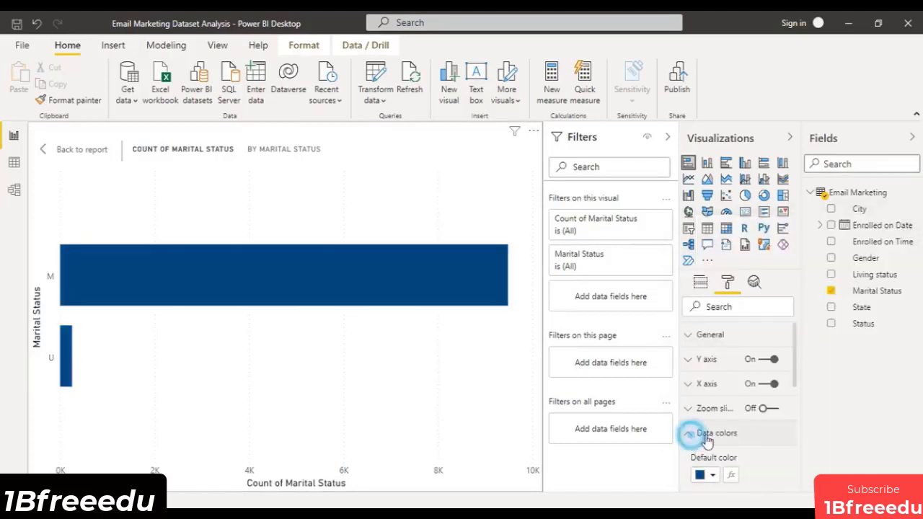
scroll(770, 433, "down", 2)
left_click(766, 389)
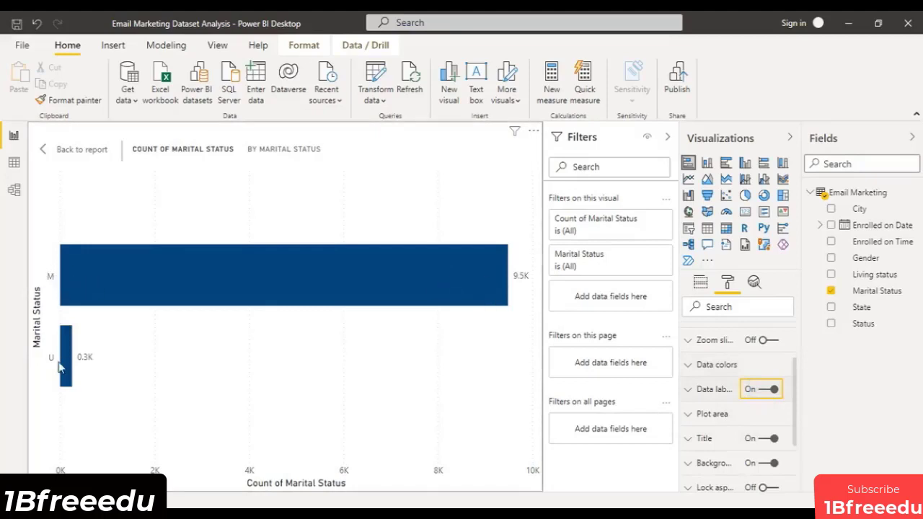
Step: Look through the marital status chart's Y axis formatting options, including category width, padding and title settings
scroll(724, 414, "up", 2)
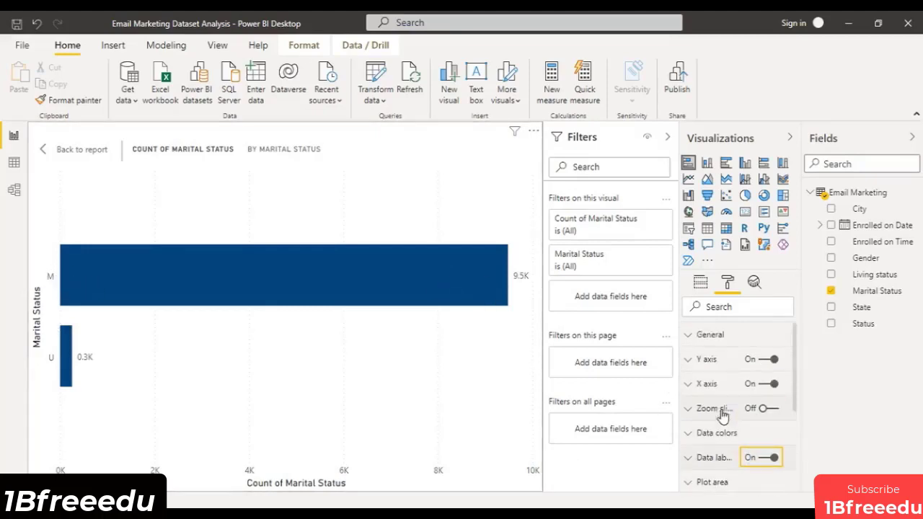
left_click(688, 358)
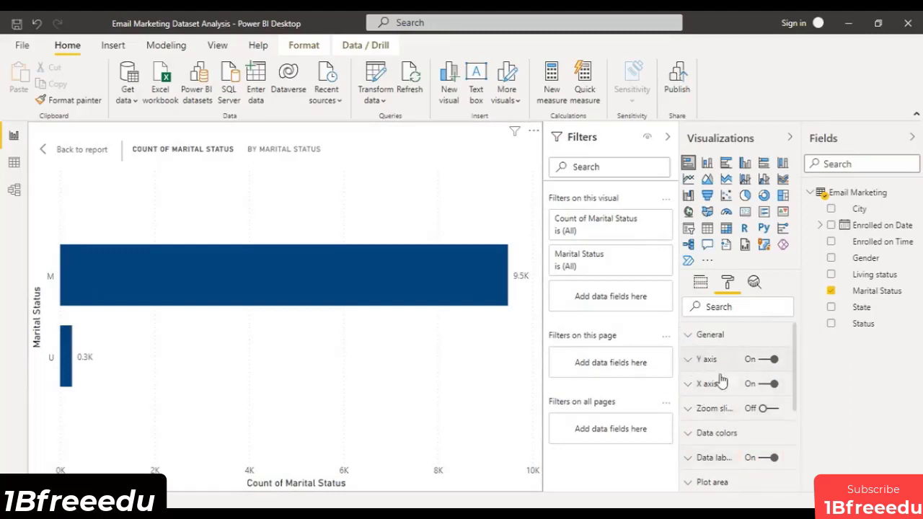
scroll(769, 388, "down", 5)
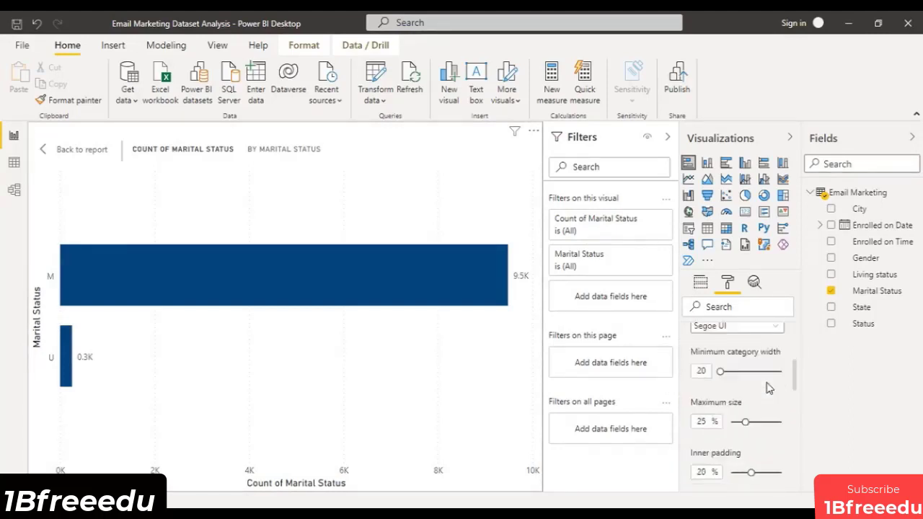
scroll(769, 389, "down", 4)
scroll(769, 388, "down", 4)
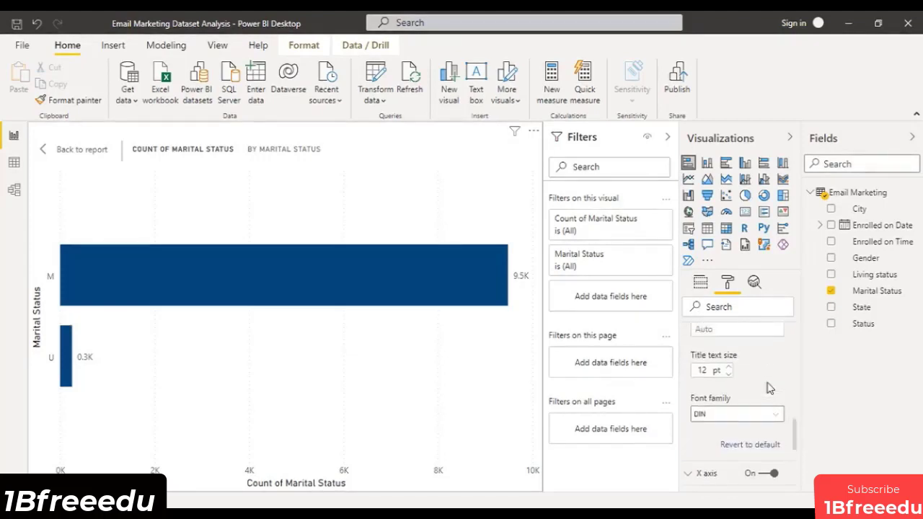
scroll(769, 388, "up", 3)
scroll(768, 388, "up", 3)
scroll(769, 388, "up", 6)
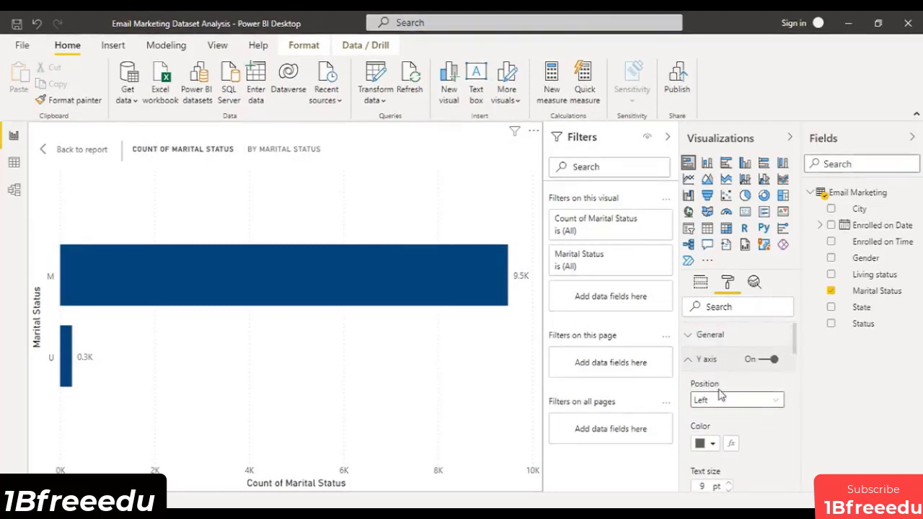
left_click(688, 365)
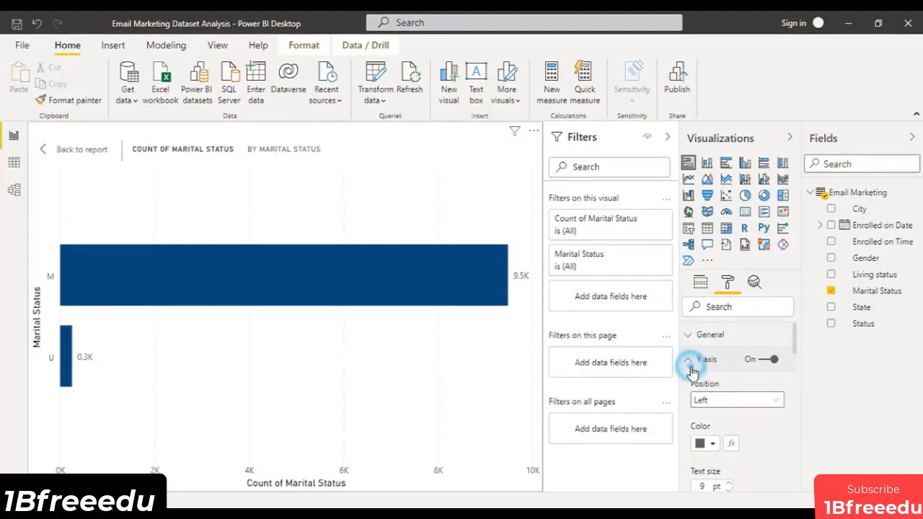
Step: Return to the report page and rename the marital status chart's value field as People Signed Up
left_click(64, 149)
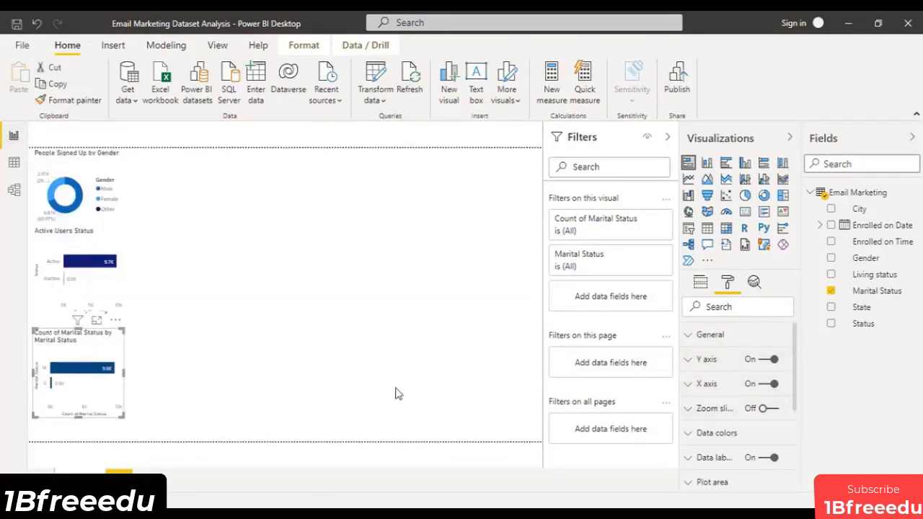
left_click(700, 284)
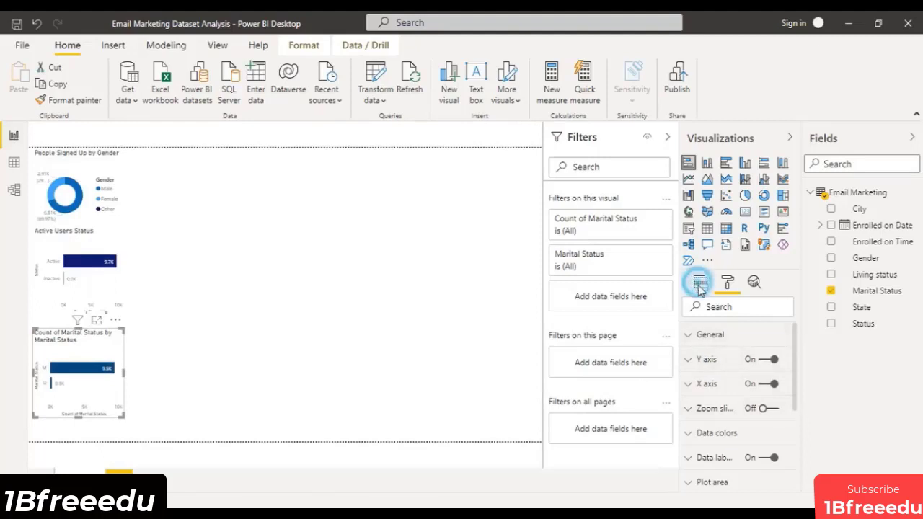
left_click(766, 411)
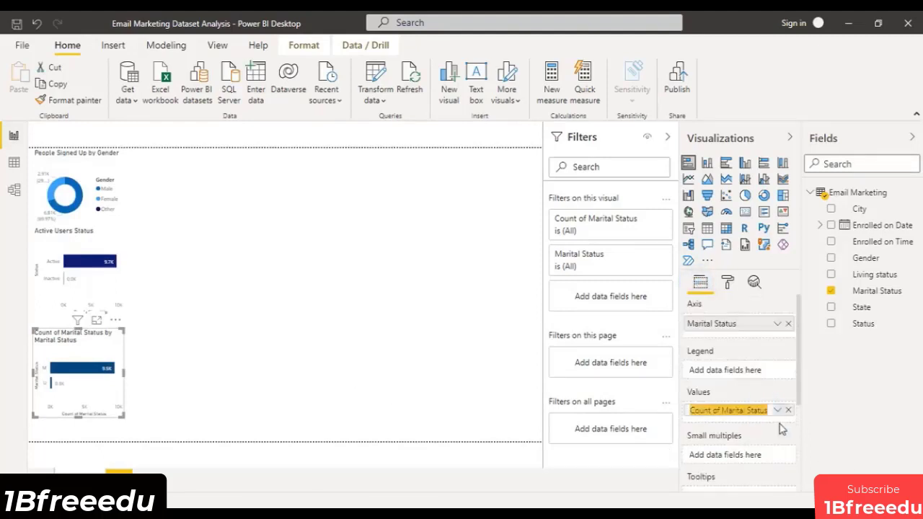
type("People Signed Up")
left_click_drag(782, 429, 781, 427)
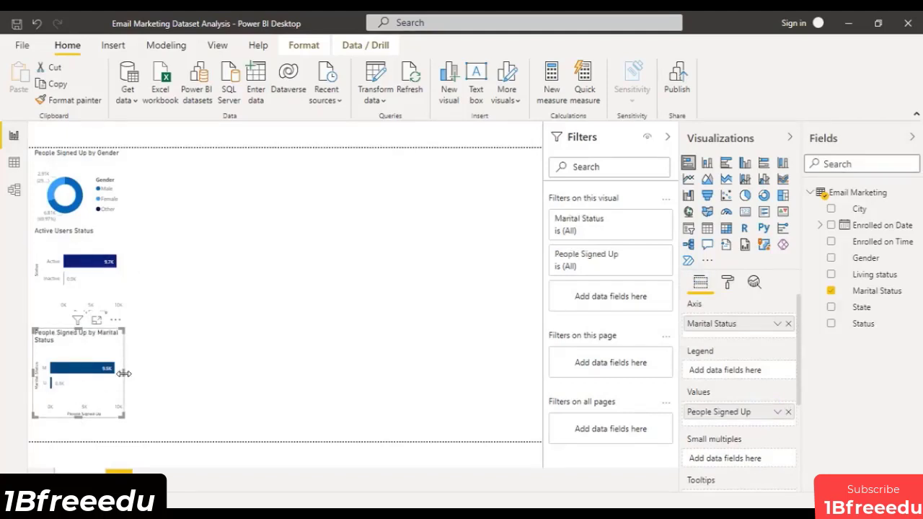
mouse_move(114, 340)
left_mouse_down()
mouse_move(111, 380)
mouse_move(111, 350)
left_mouse_up()
left_click(245, 353)
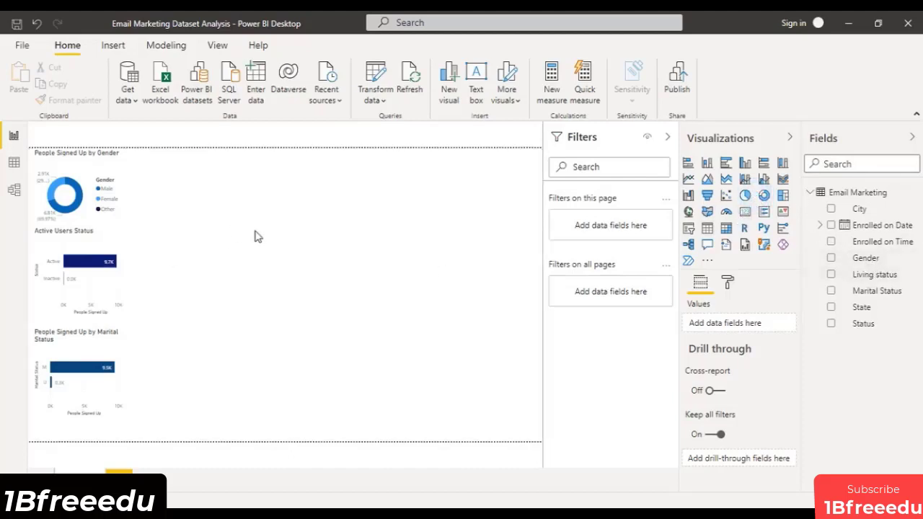
Step: Add a donut chart beside the gender chart and, in focus mode, use Living status as its legend and the count of Living status as its values
left_click(764, 197)
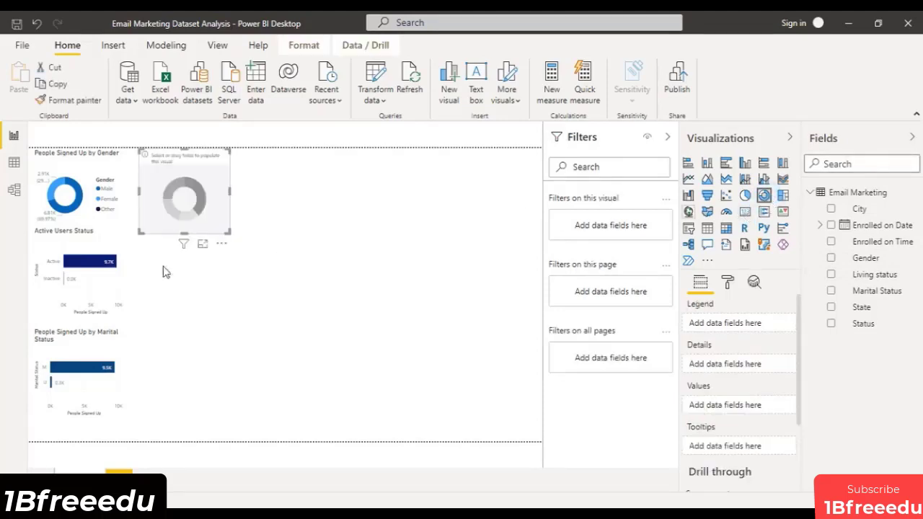
left_click(205, 246)
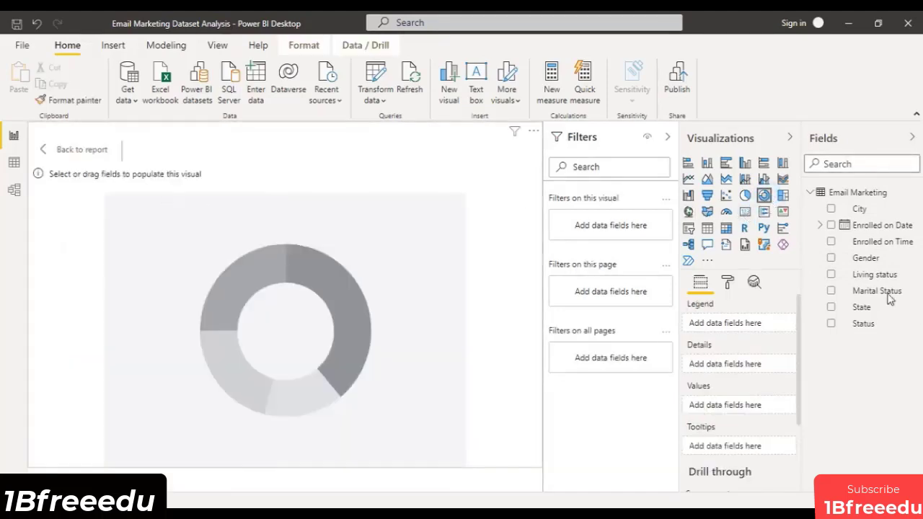
left_click_drag(883, 276, 766, 325)
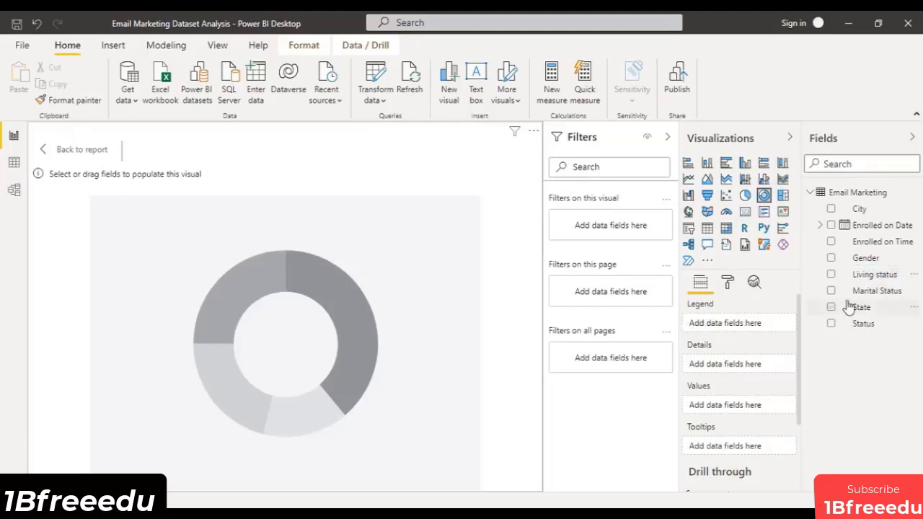
left_click_drag(885, 278, 769, 414)
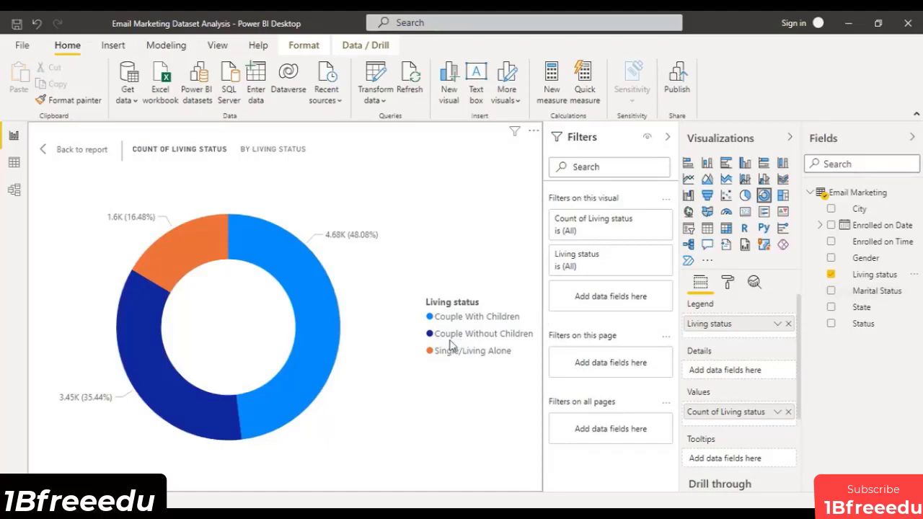
Step: Recolor the living status donut with the third tint of bright blue for Single/Living Alone and the darkest navy shade for Couple With Children
left_click(731, 289)
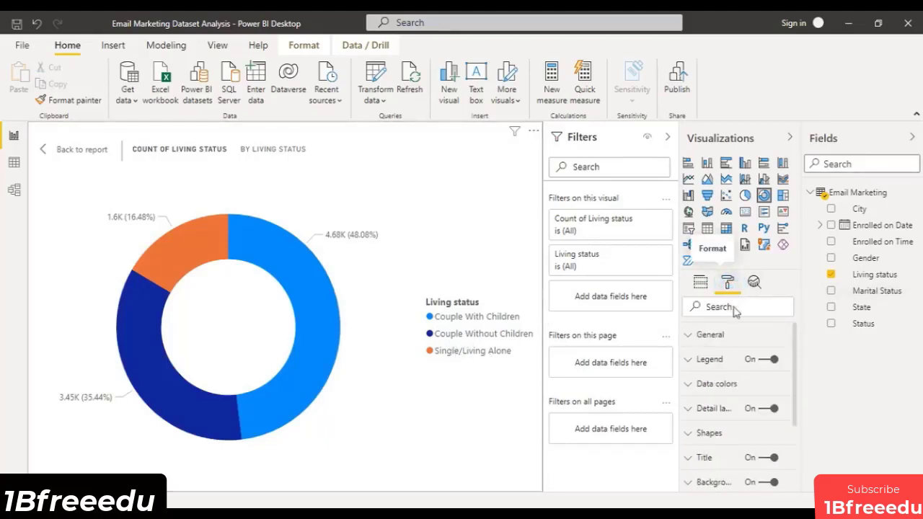
left_click(691, 385)
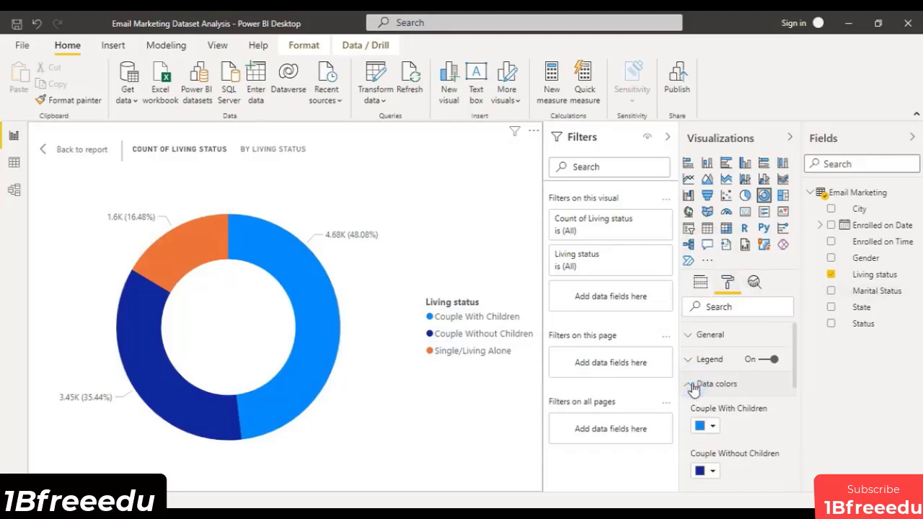
scroll(711, 461, "down", 1)
left_click(711, 448)
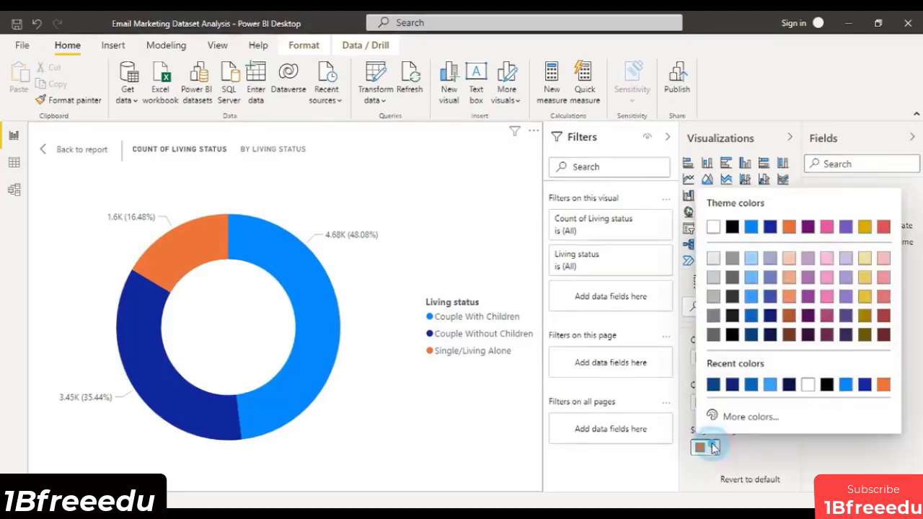
left_click(751, 297)
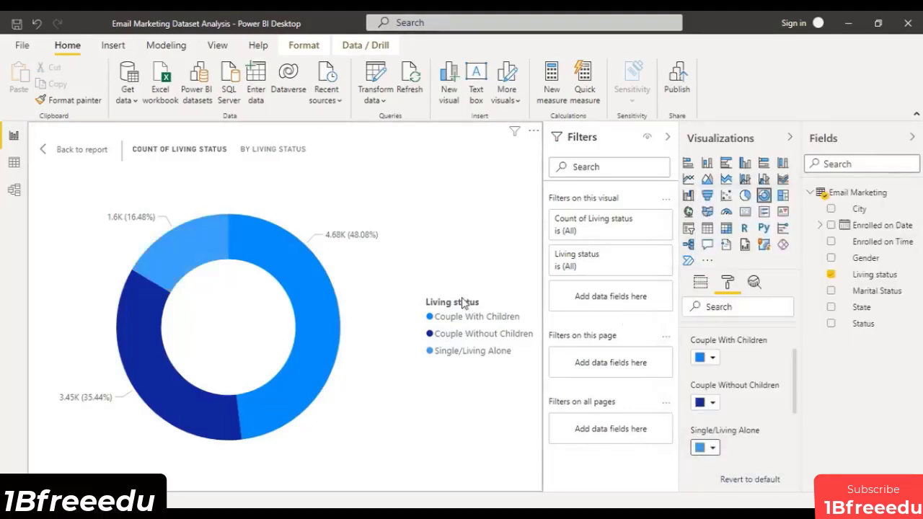
left_click(712, 357)
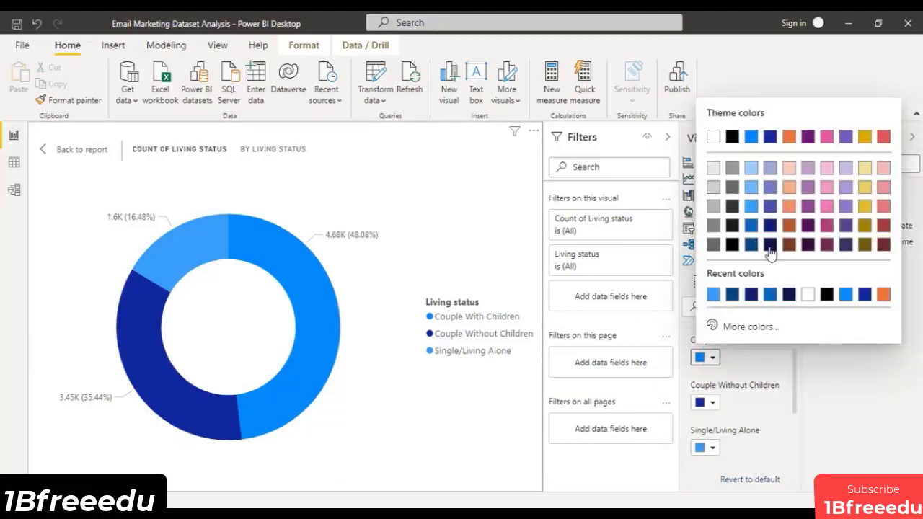
left_click(773, 246)
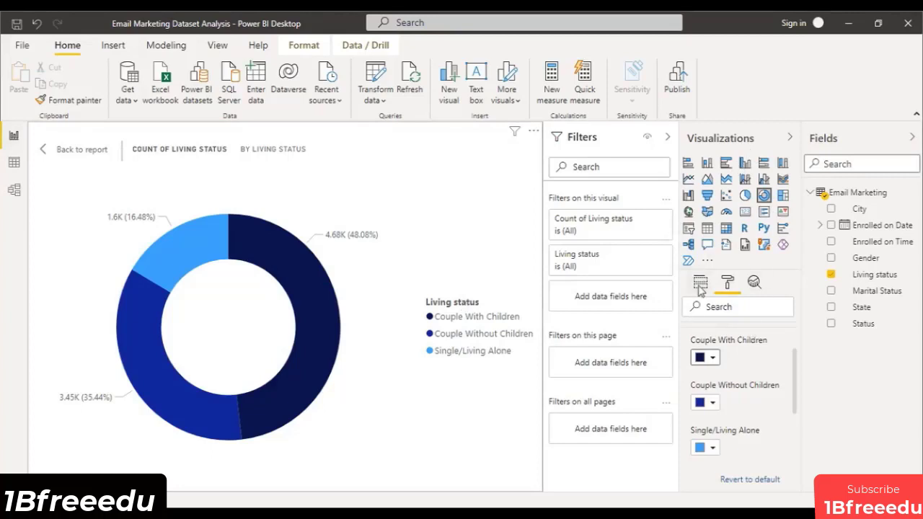
scroll(737, 373, "up", 2)
left_click(694, 383)
scroll(764, 389, "down", 2)
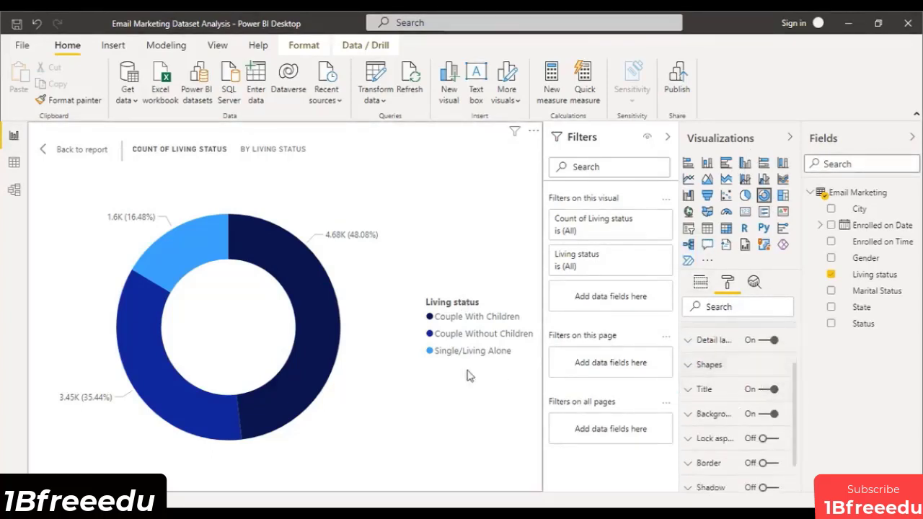
Step: Rename the living status donut's value field as People Signed Up
left_click(700, 282)
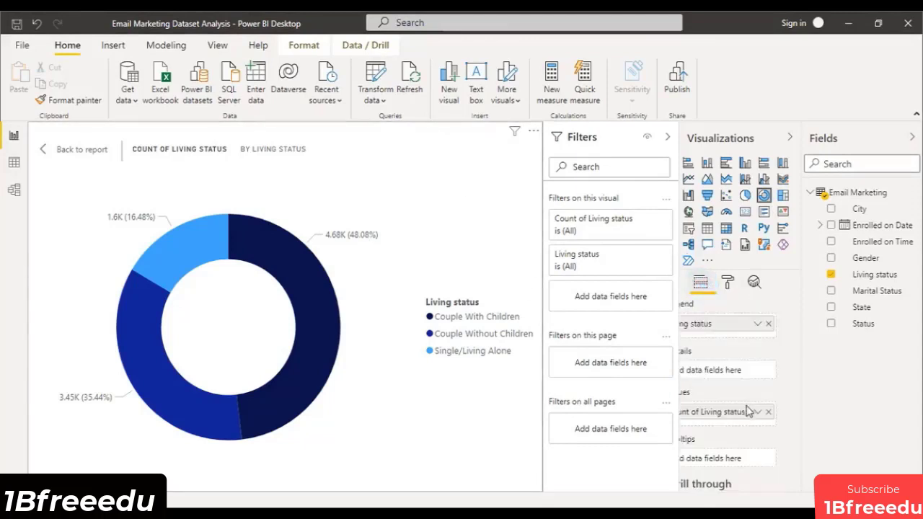
left_click(743, 414)
double_click(743, 412)
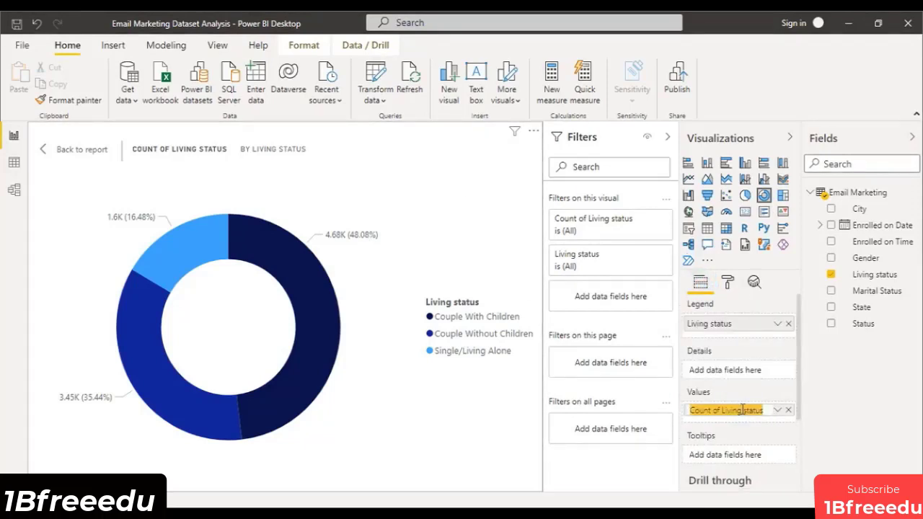
type("People Signed Up")
key("Return")
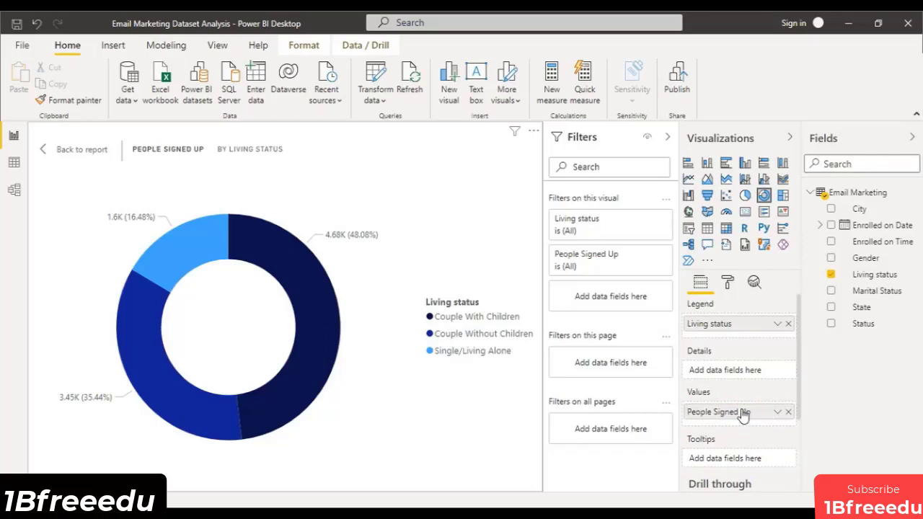
Step: Return to the report page and enlarge the living status donut chart in height and width so its legend entries fit
left_click(99, 155)
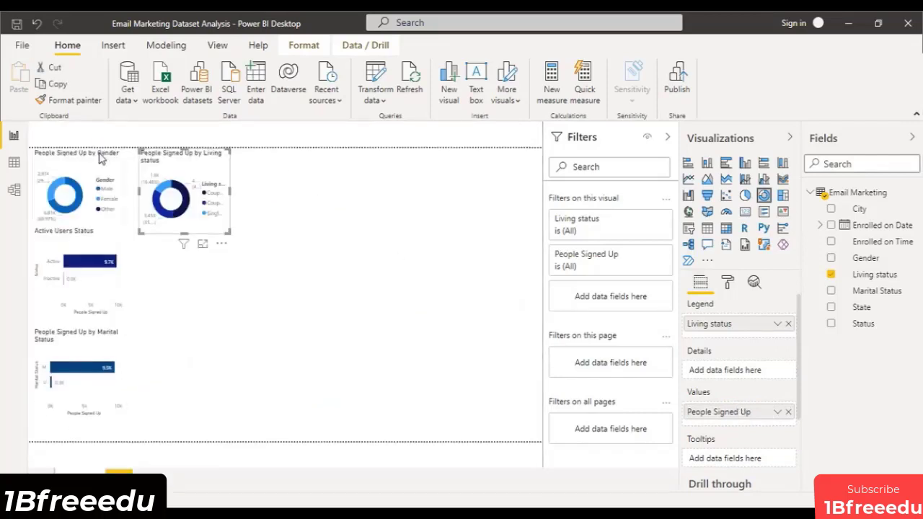
left_click_drag(225, 231, 273, 270)
left_click_drag(275, 209, 373, 230)
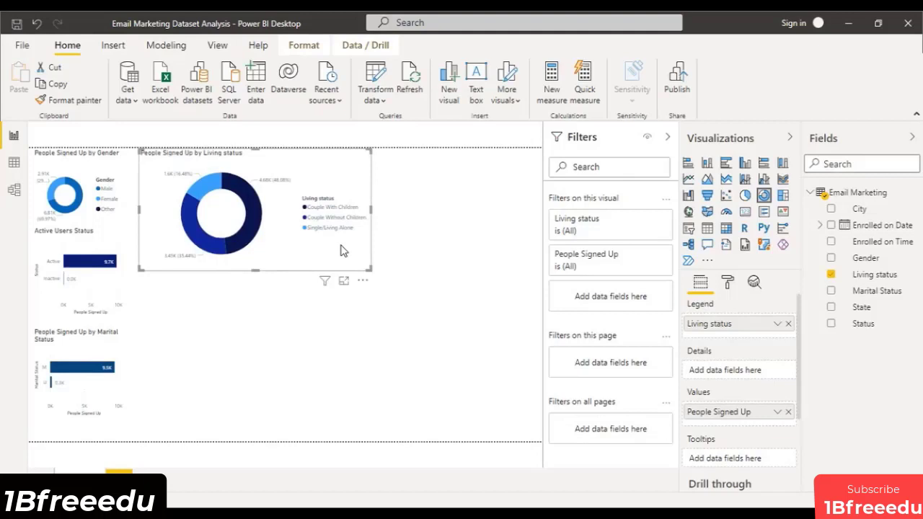
Step: Set the living status donut's legend position to Top Center and narrow the chart slightly to fit the legend row
left_click(728, 282)
left_click(684, 359)
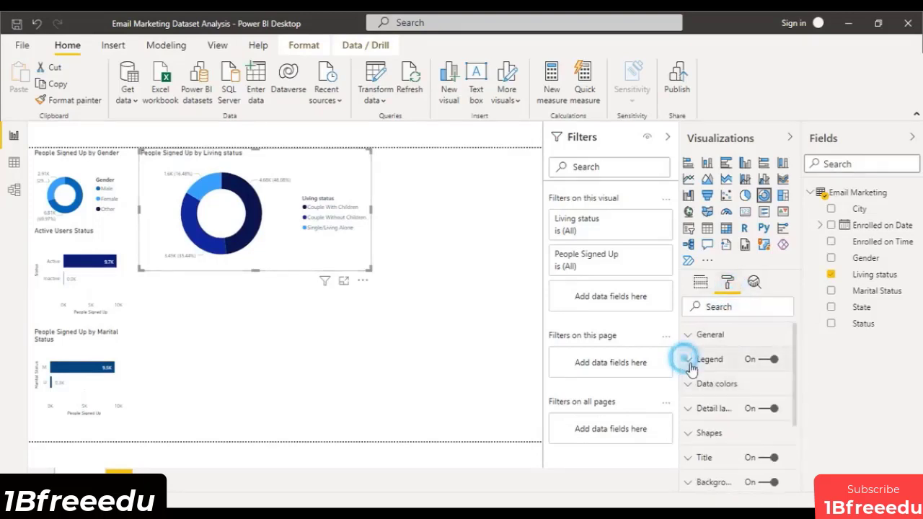
scroll(748, 396, "down", 1)
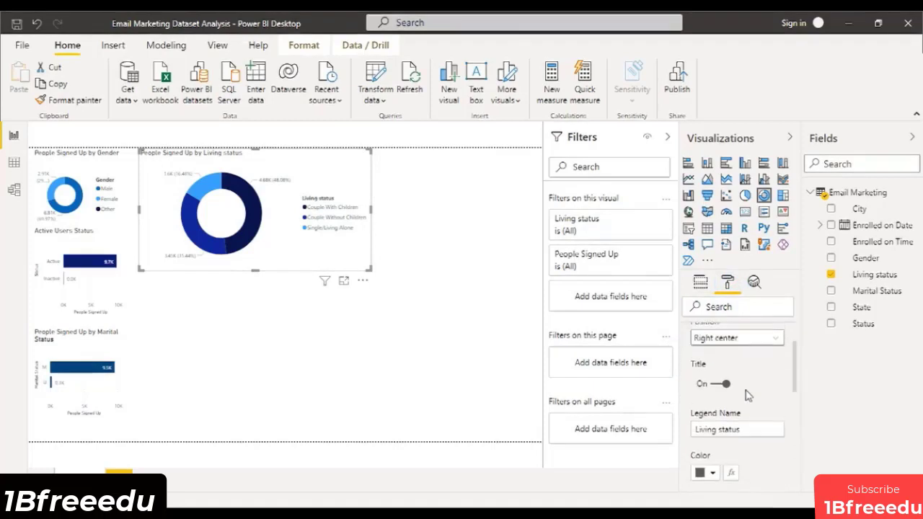
left_click(762, 332)
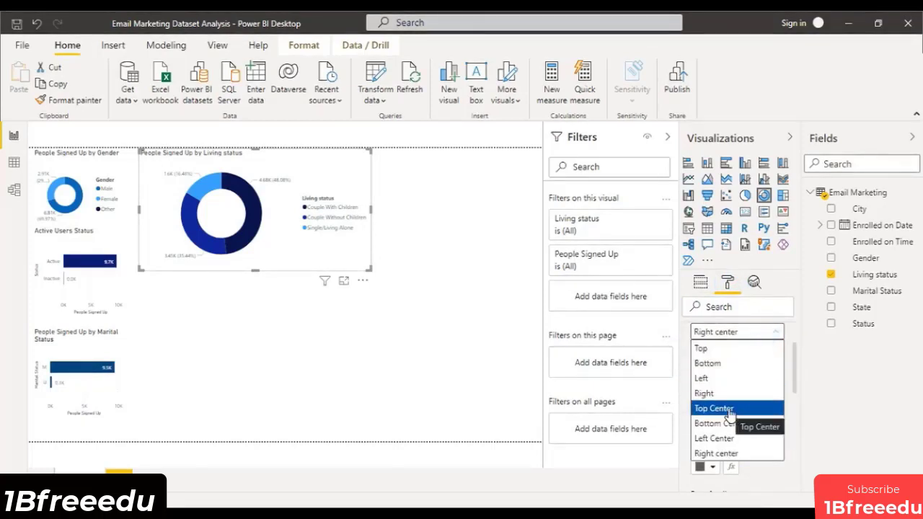
left_click(724, 408)
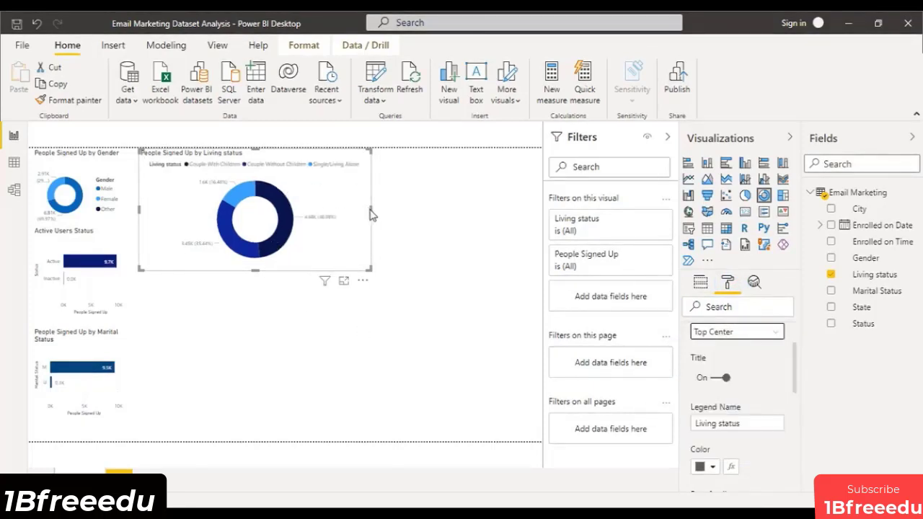
left_click_drag(371, 210, 354, 233)
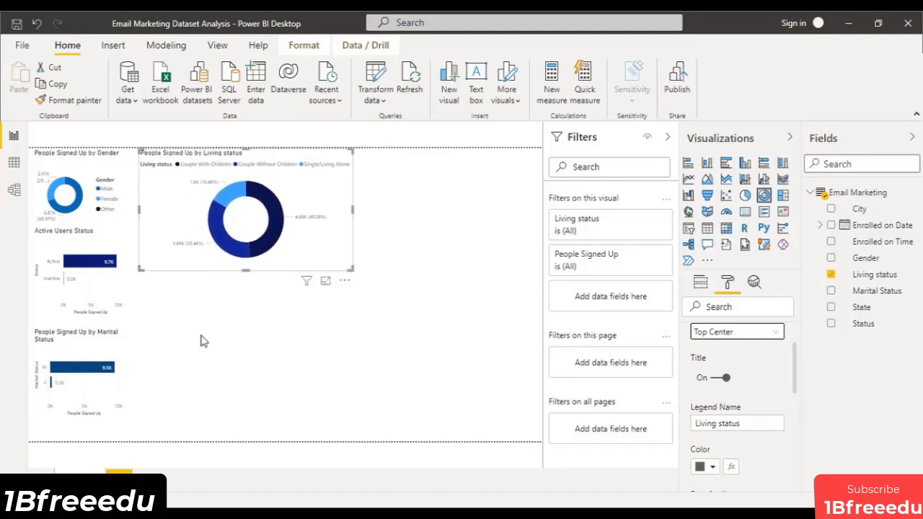
left_click(124, 299)
left_click(332, 187)
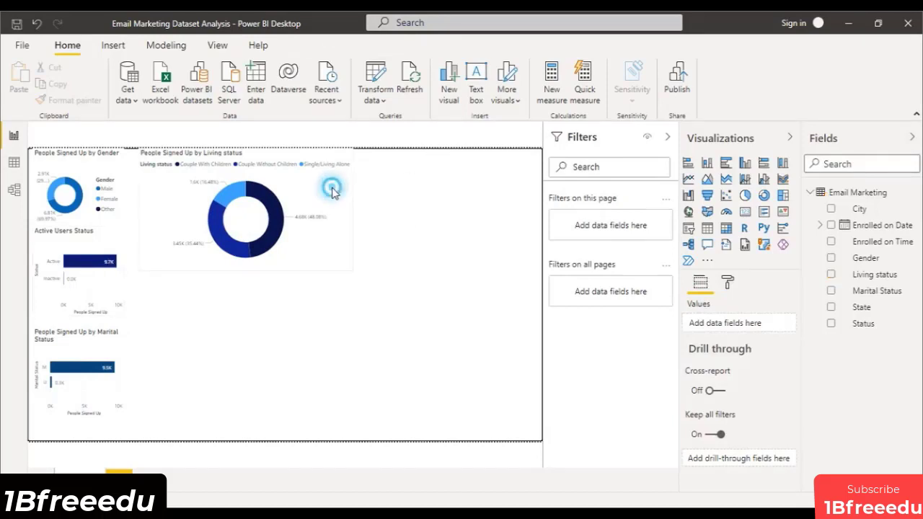
left_click(333, 192)
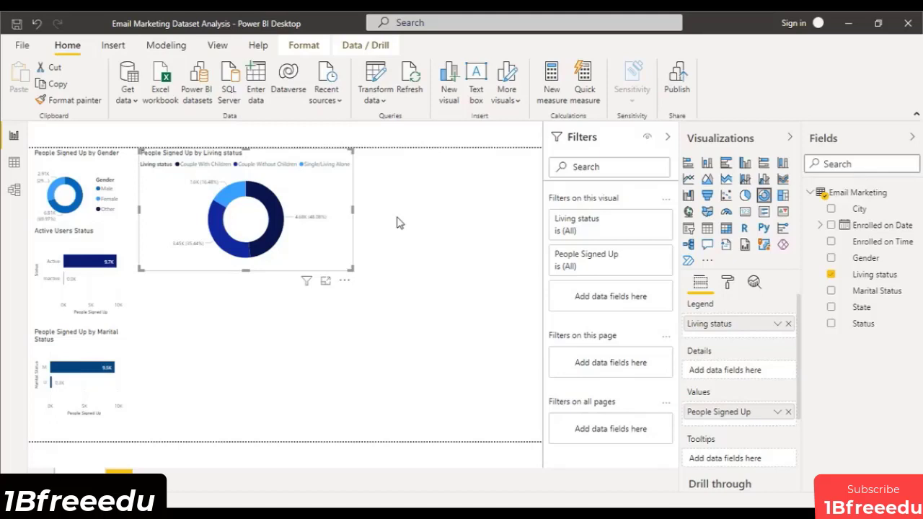
left_click(408, 220)
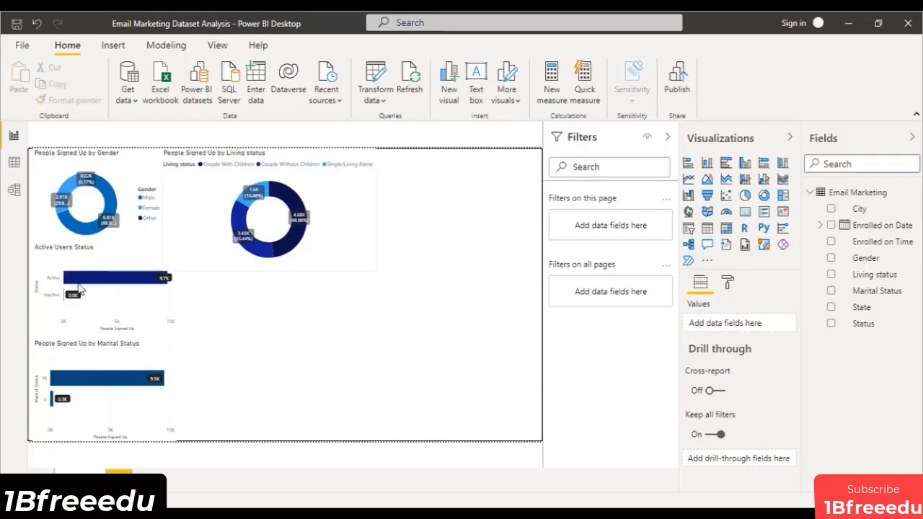
Step: Review the label formatting of the living status donut and the active users bar chart, including position, text size and background settings
mouse_move(299, 246)
left_click(271, 189)
left_click(730, 285)
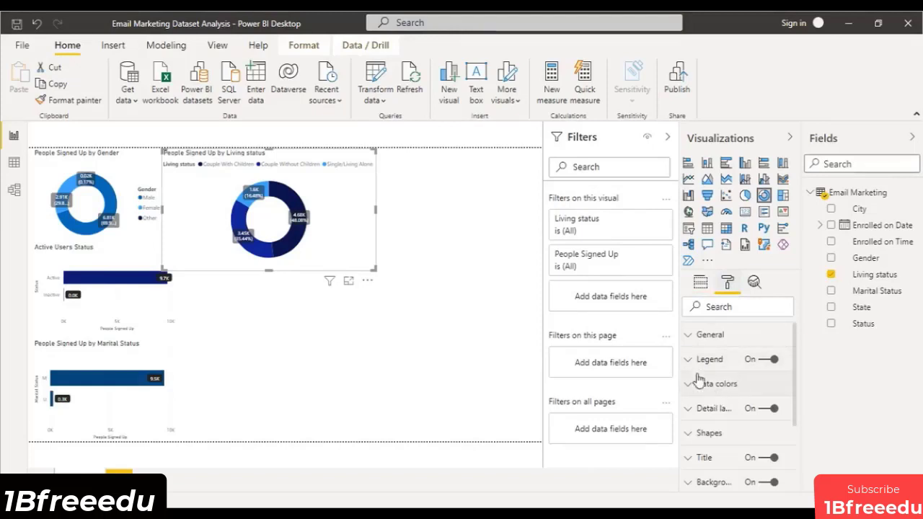
left_click(750, 407)
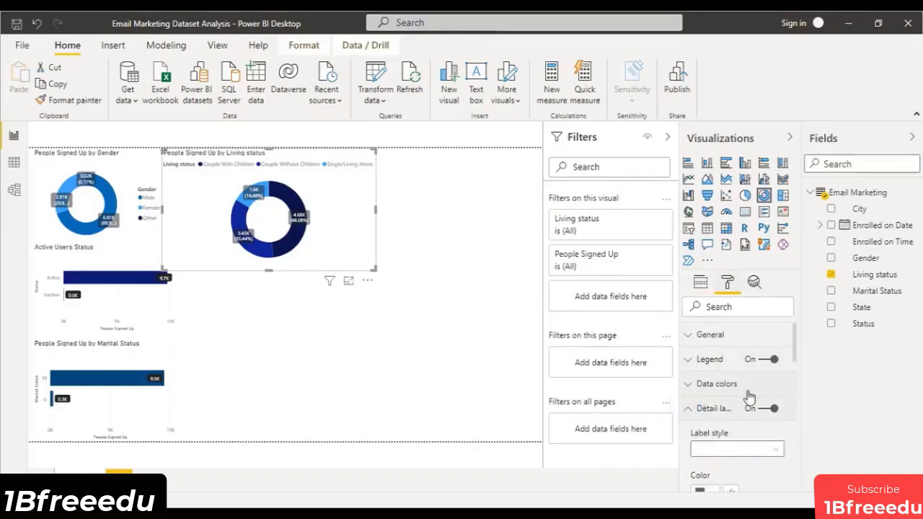
scroll(750, 398, "down", 5)
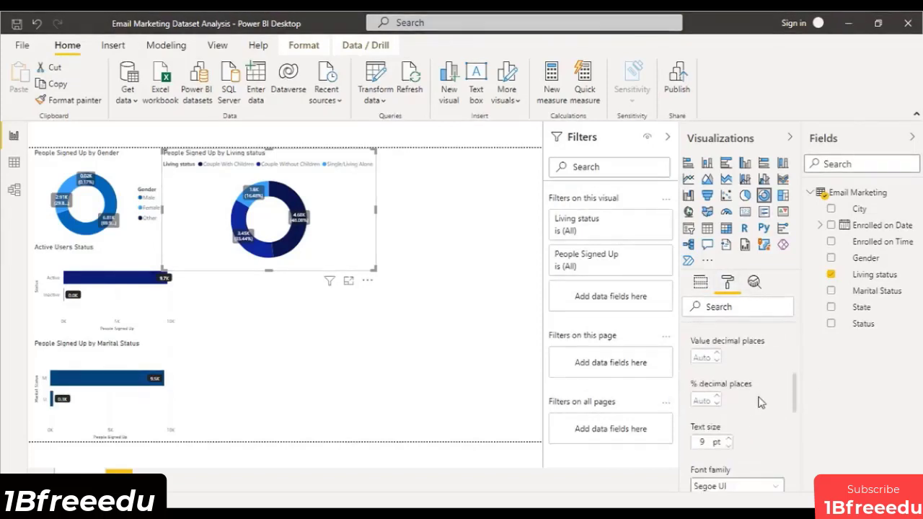
scroll(759, 403, "down", 2)
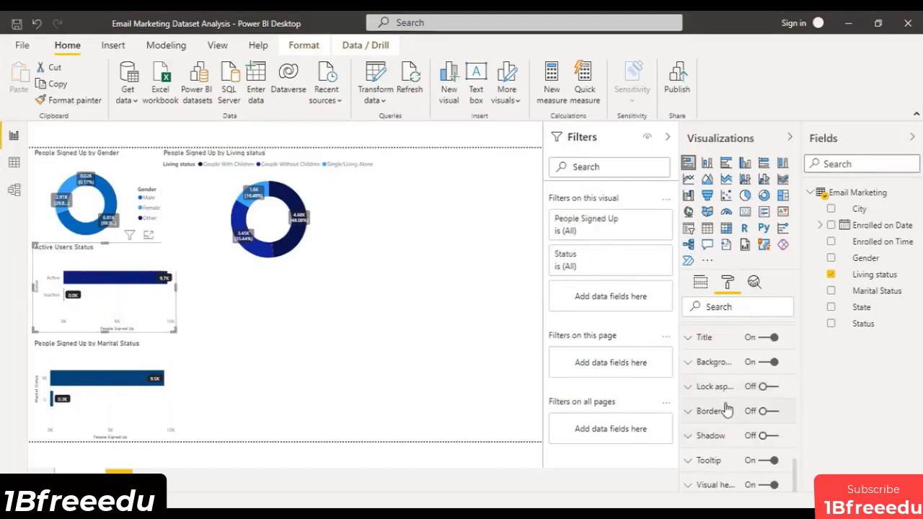
scroll(728, 409, "up", 2)
scroll(728, 409, "up", 6)
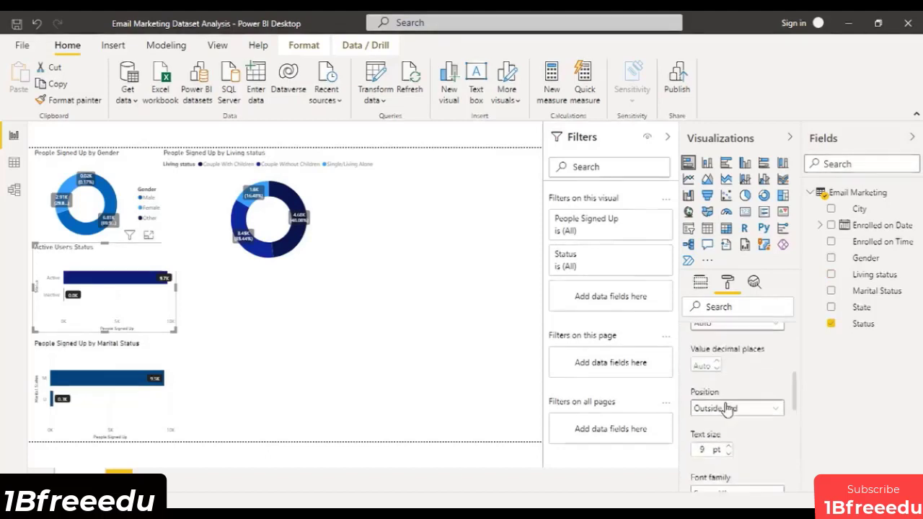
scroll(728, 409, "up", 1)
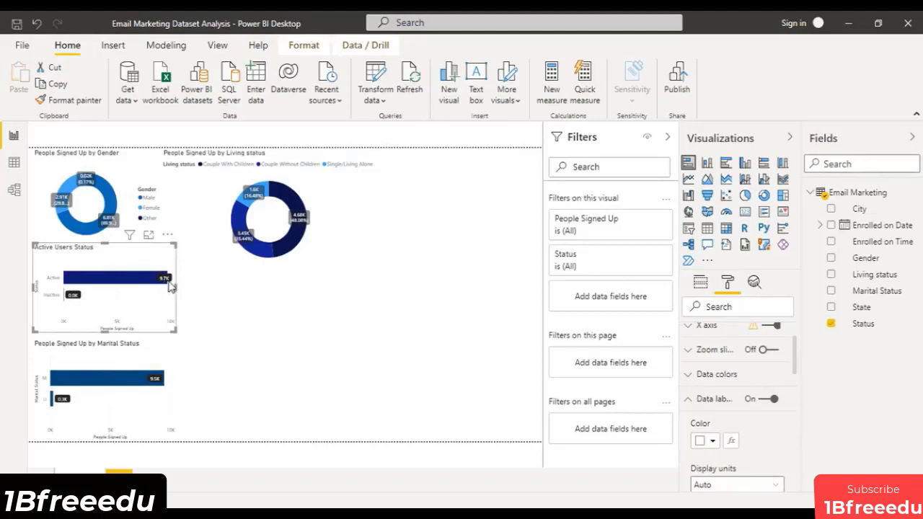
scroll(743, 399, "down", 3)
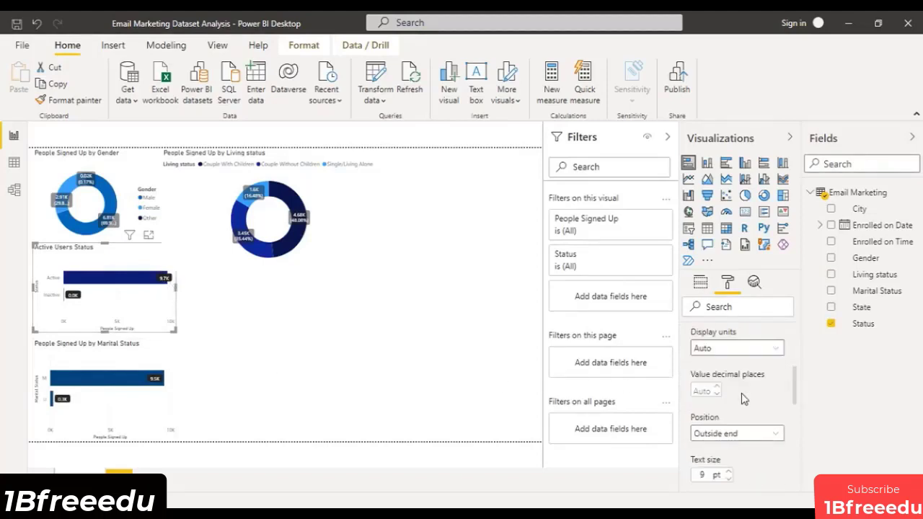
scroll(743, 393, "down", 5)
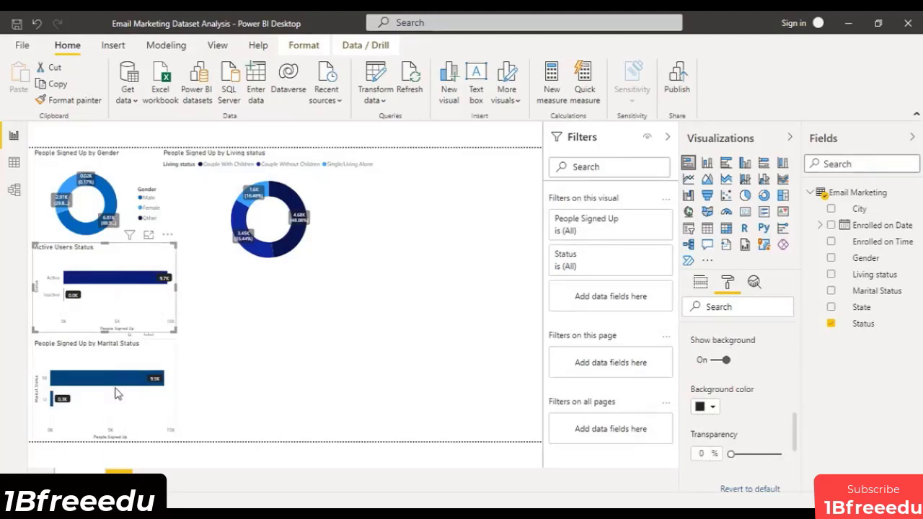
Step: Add a stacked column chart to the report, open it in focus mode, and plot the count of State by State
left_click(406, 330)
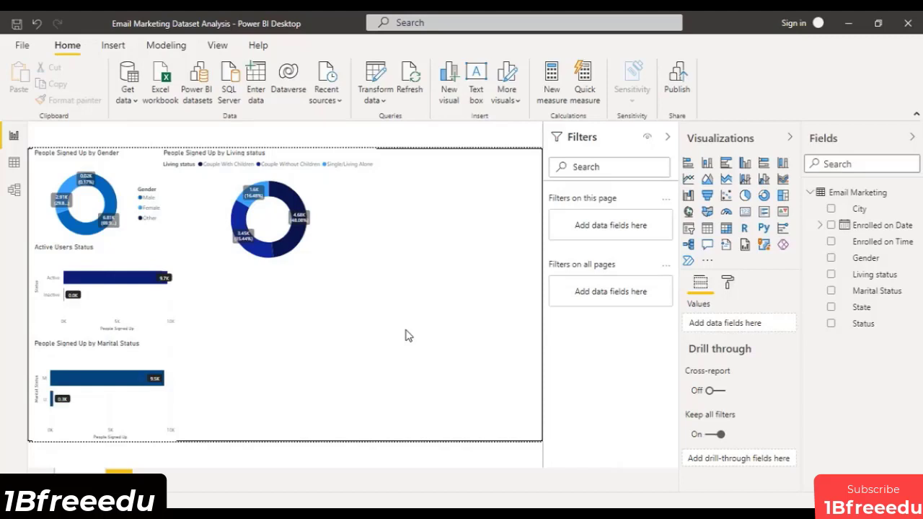
left_click(707, 164)
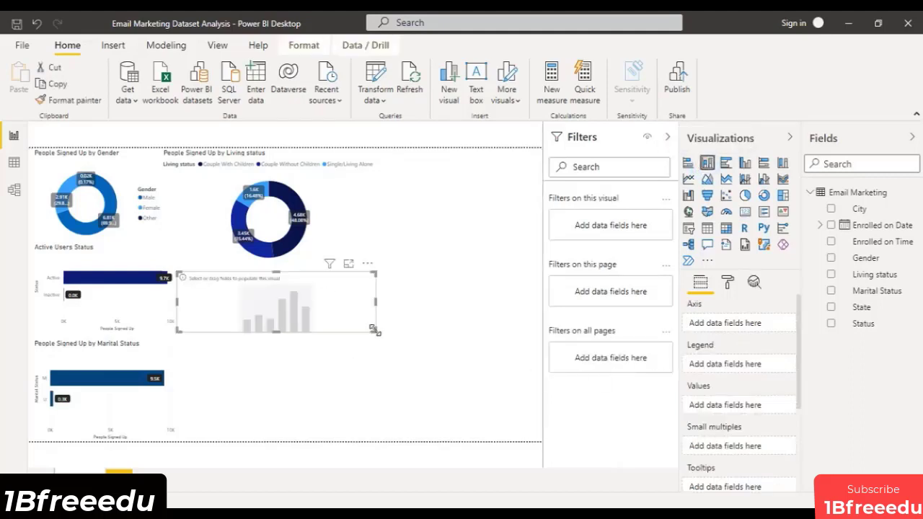
left_click(347, 264)
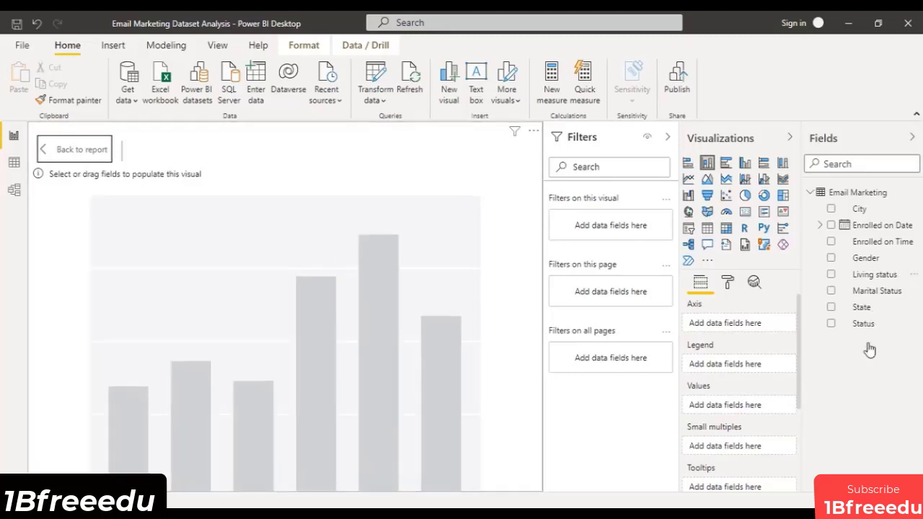
left_click_drag(862, 307, 734, 330)
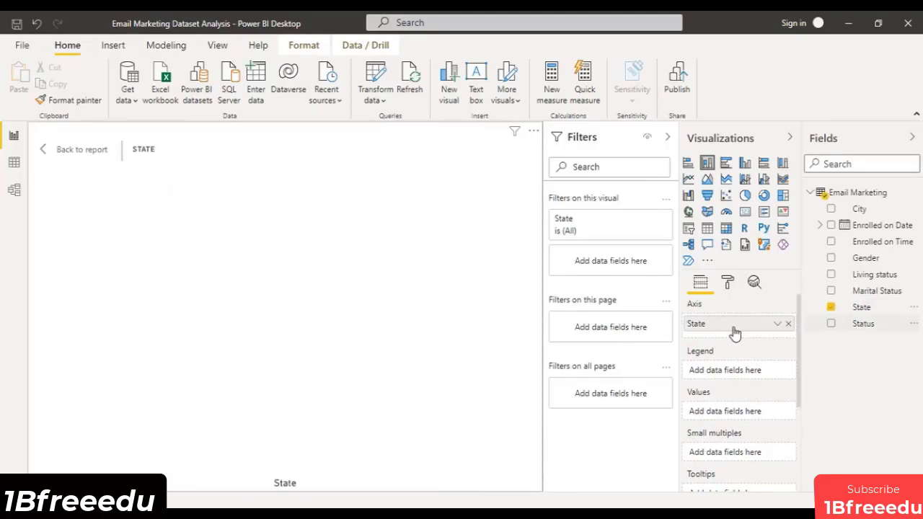
left_click_drag(894, 312, 763, 415)
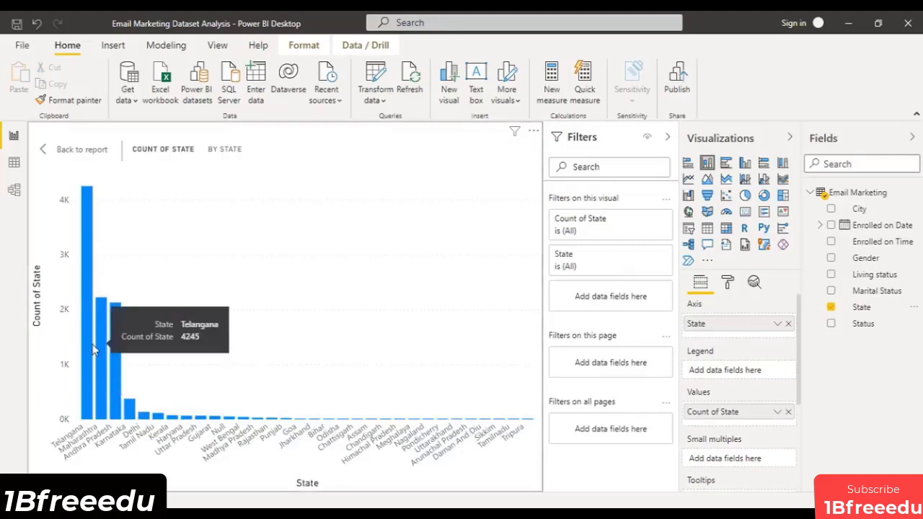
mouse_move(106, 346)
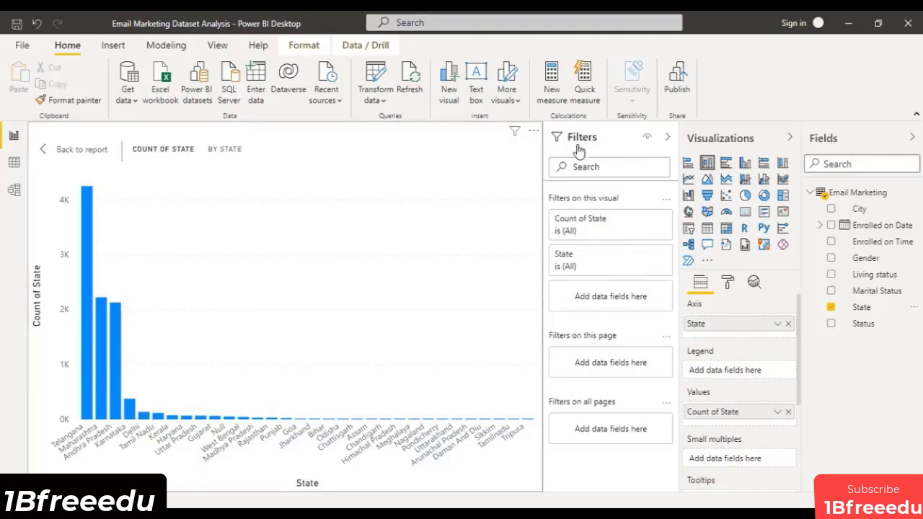
Step: Set the column chart's State filter type to Top N, showing the top 5 items
left_click(646, 259)
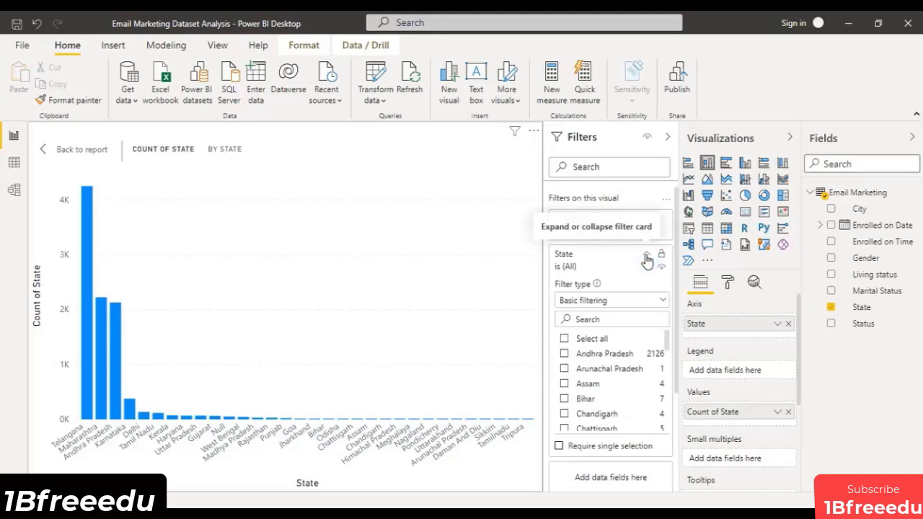
left_click(599, 302)
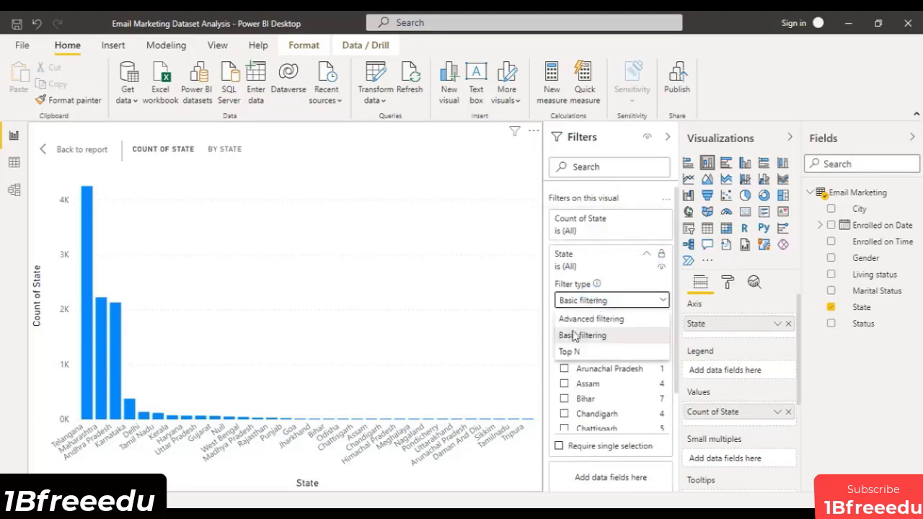
left_click(577, 352)
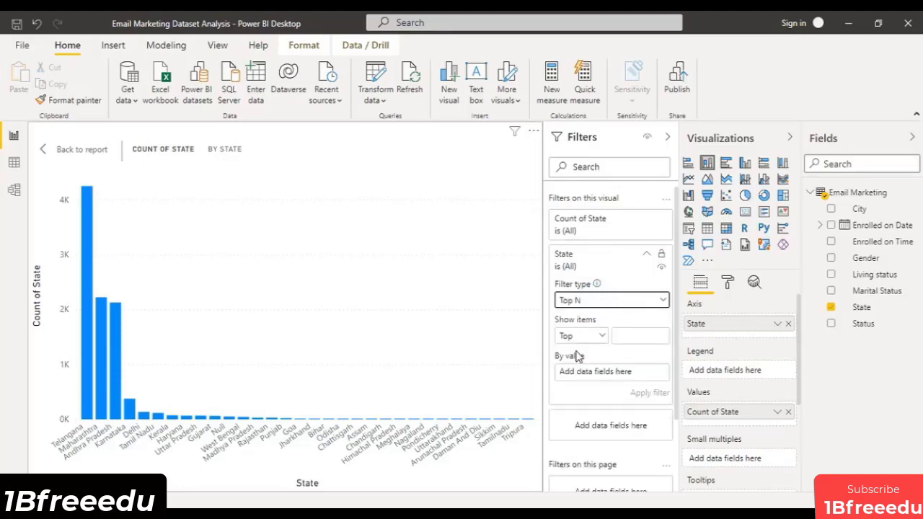
left_click(628, 342)
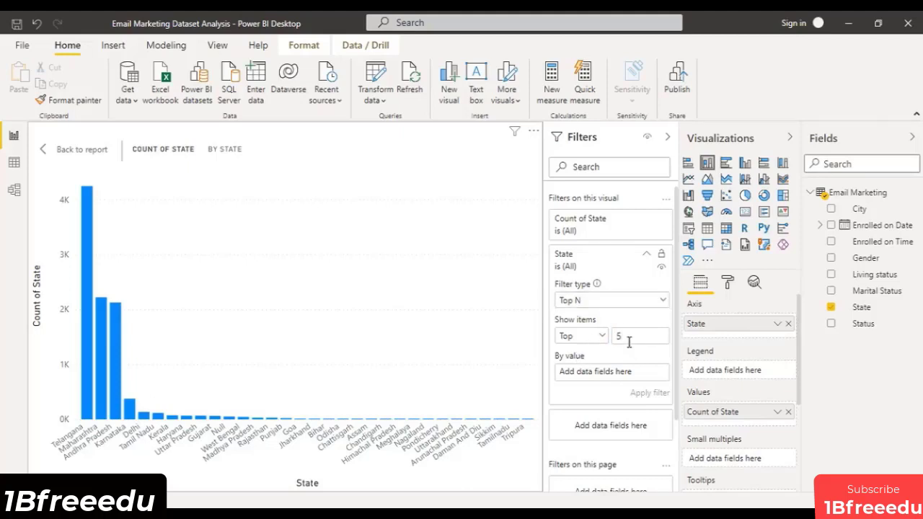
left_click(605, 335)
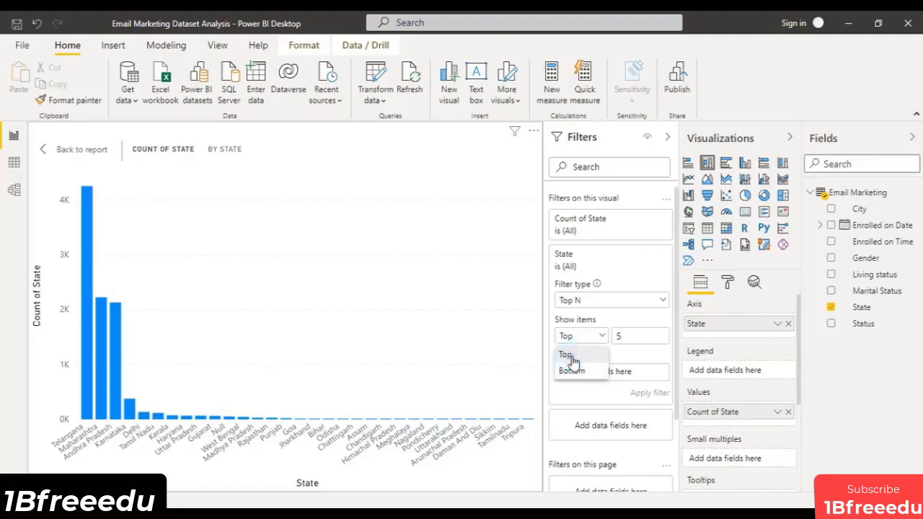
left_click(599, 356)
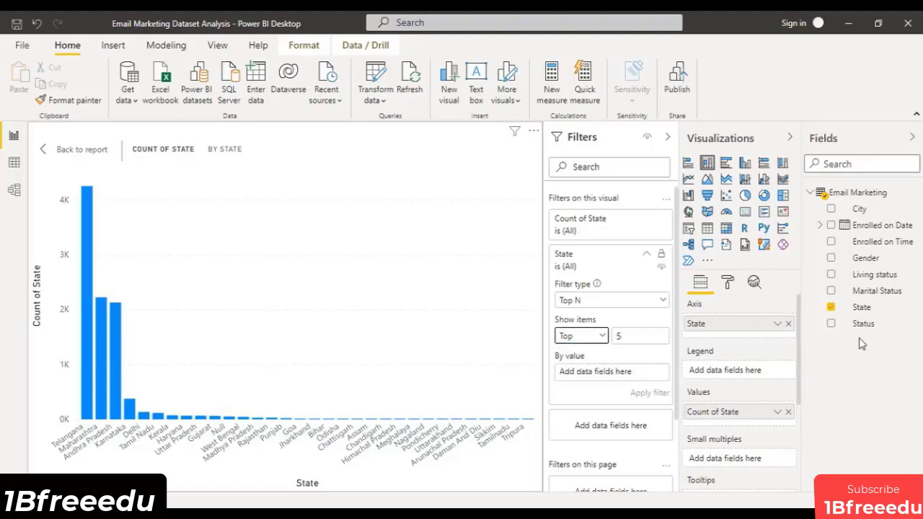
Step: Rank the State filter by the Count of State and apply it
left_click_drag(870, 307, 607, 378)
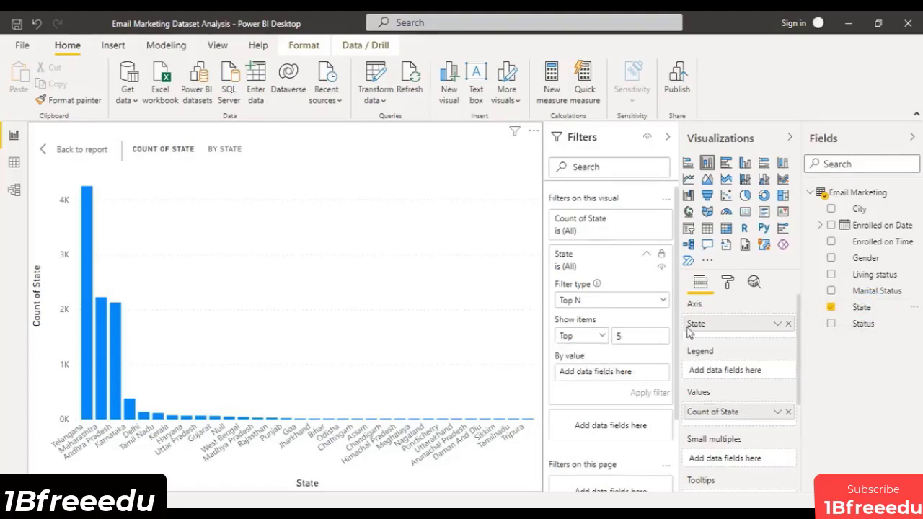
left_click_drag(866, 308, 608, 383)
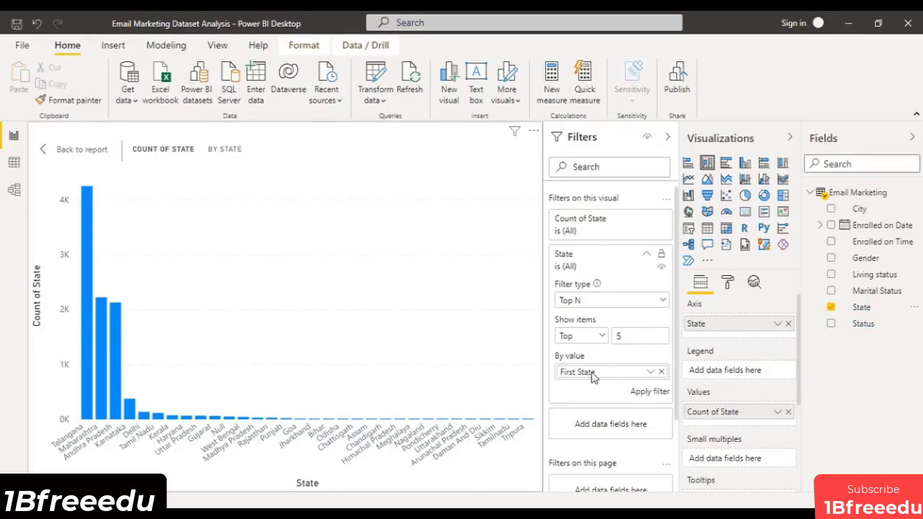
left_click(651, 374)
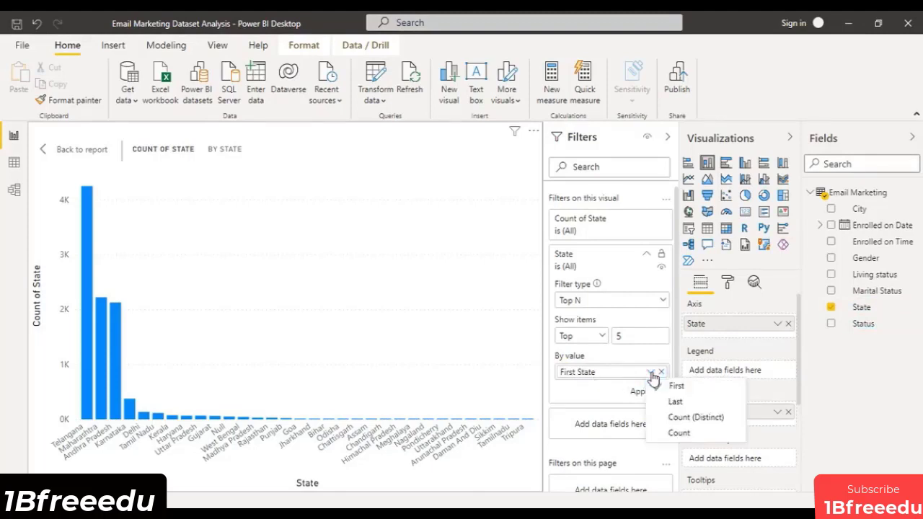
left_click(665, 430)
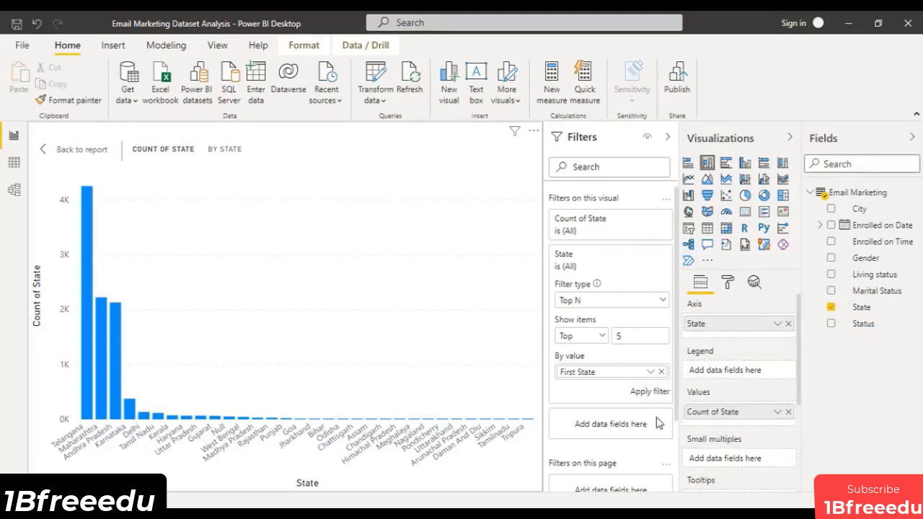
left_click(649, 393)
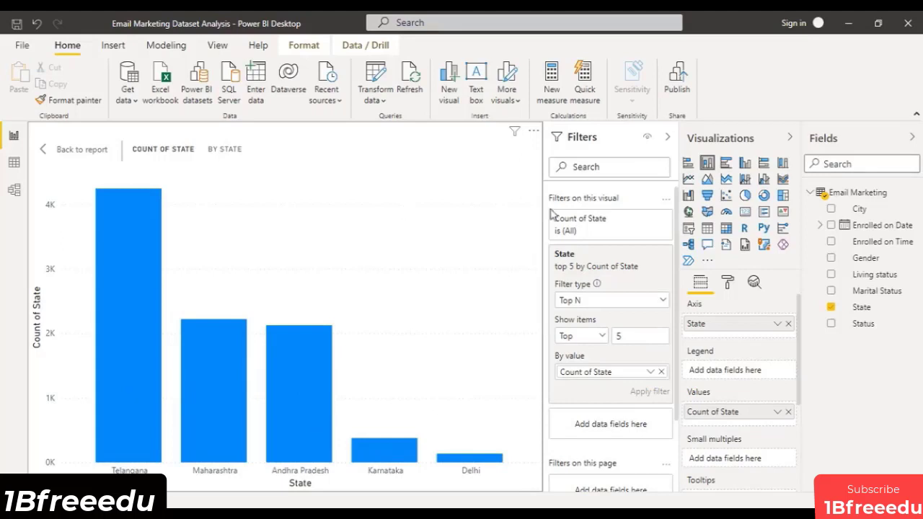
Step: Turn on data labels for the state column chart and set their color to white
left_click(729, 283)
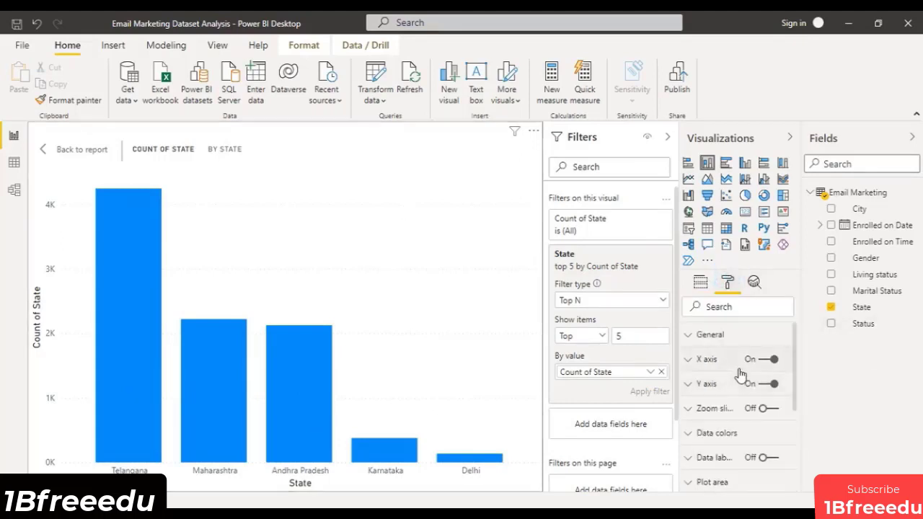
left_click(754, 460)
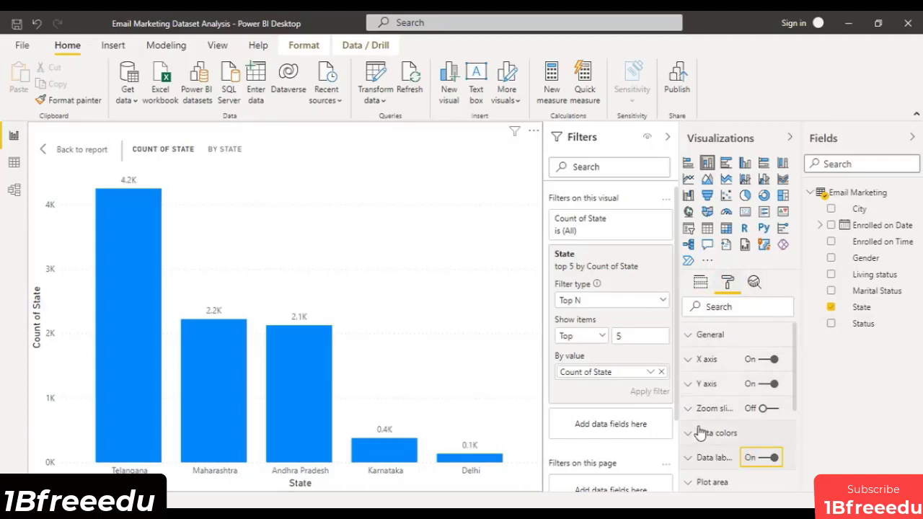
left_click(686, 458)
scroll(731, 424, "down", 3)
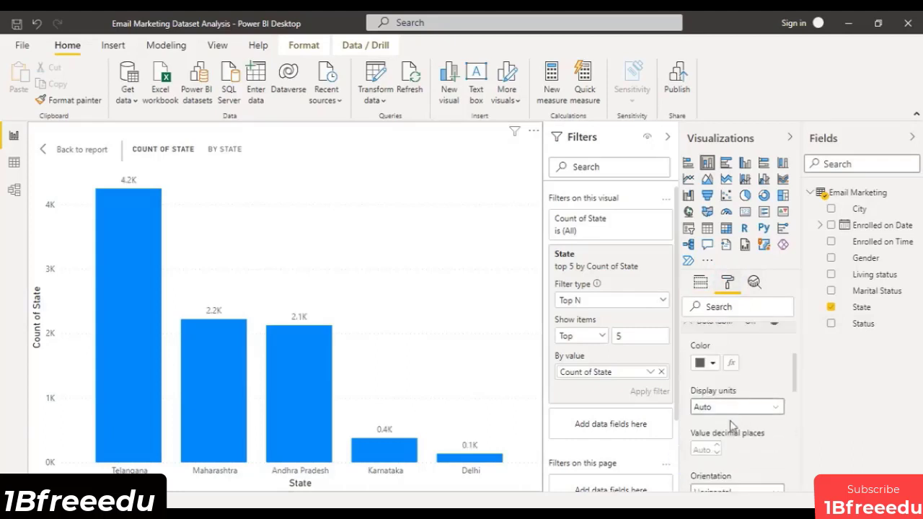
left_click(711, 363)
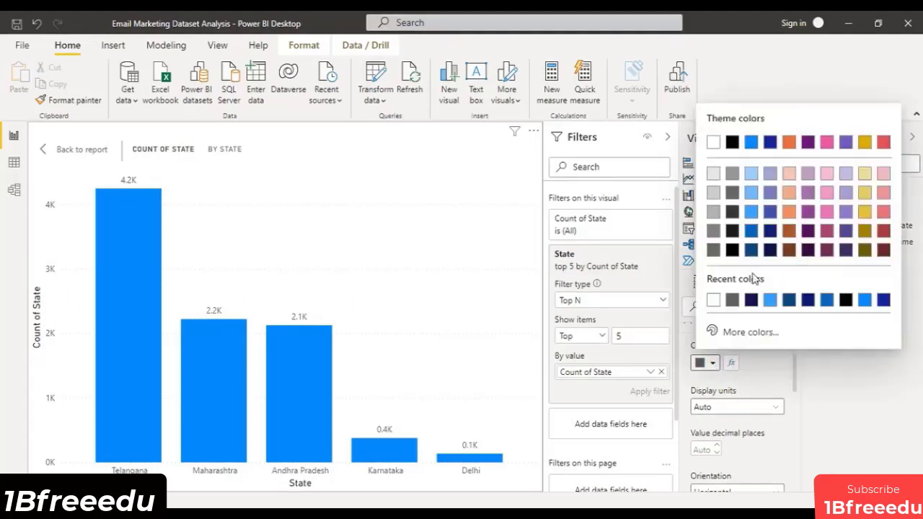
left_click(713, 143)
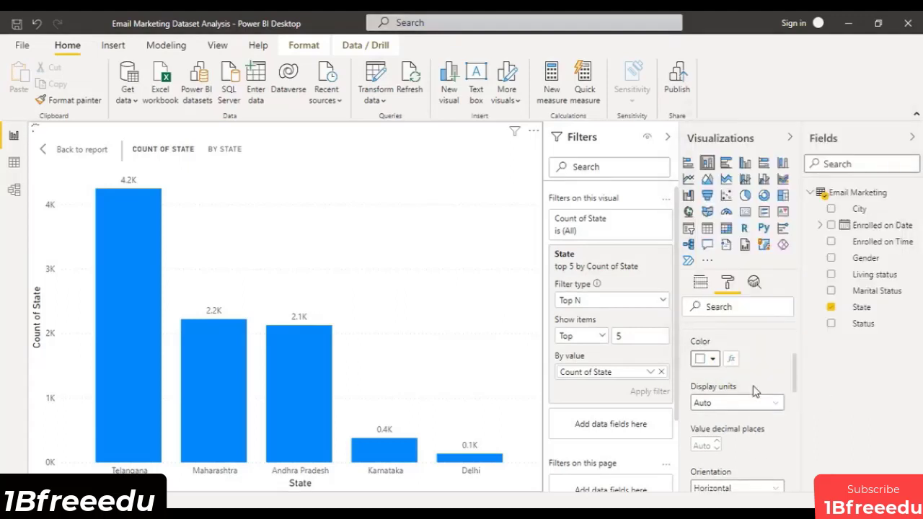
Step: Set the data label position of the state column chart to Inside end
scroll(755, 391, "down", 4)
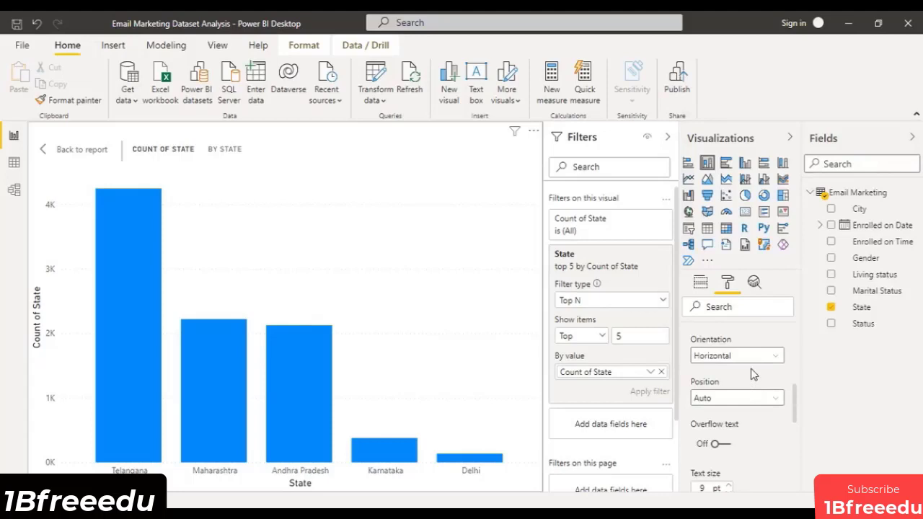
scroll(751, 374, "down", 2)
scroll(754, 382, "up", 2)
left_click(753, 397)
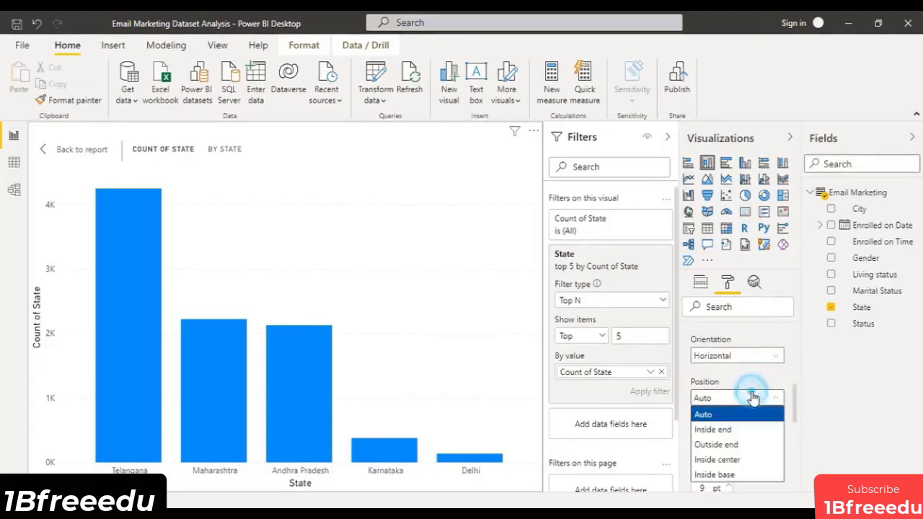
left_click(743, 430)
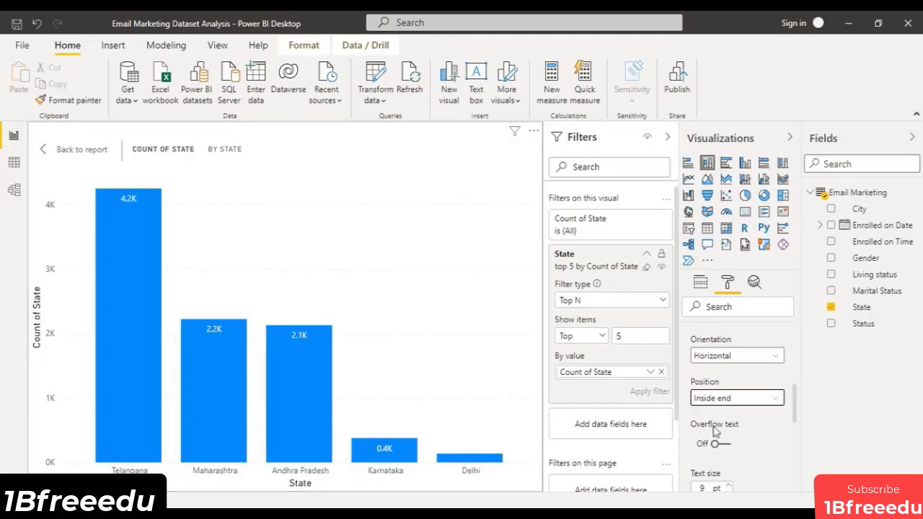
Step: Show a dark background behind the state chart's data labels with transparency set to 0%
scroll(779, 416, "down", 1)
scroll(779, 416, "down", 5)
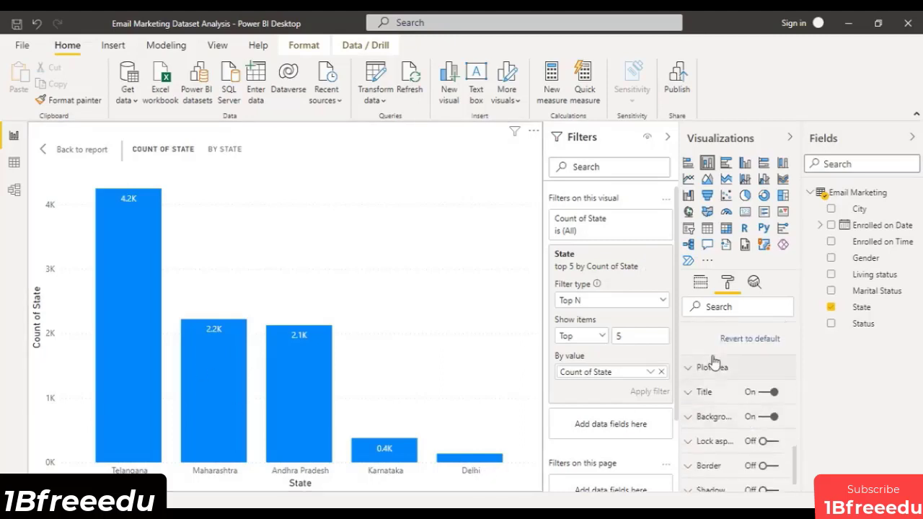
scroll(722, 341, "up", 1)
left_click(720, 373)
left_click(773, 468)
left_click_drag(773, 467, 731, 467)
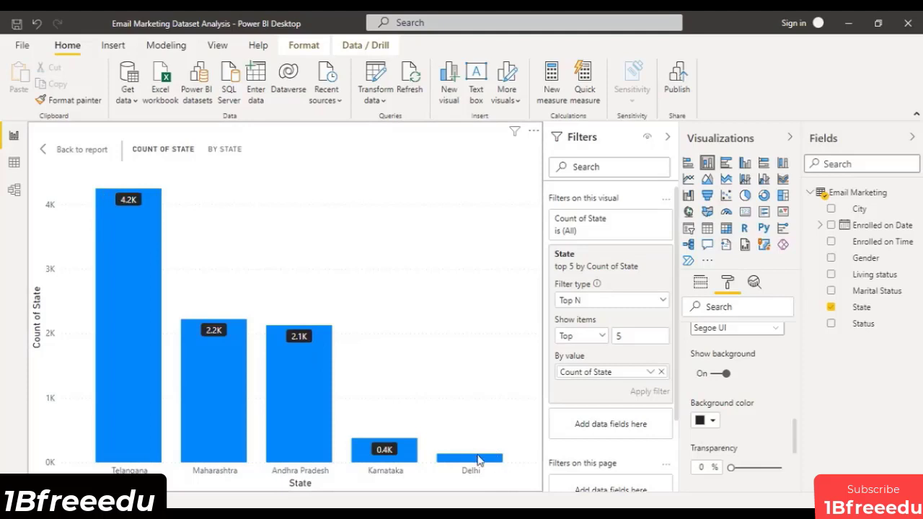
Step: Change the state chart's data label position to Outside end
scroll(750, 446, "down", 6)
scroll(751, 446, "down", 3)
scroll(752, 439, "up", 1)
left_click(717, 401)
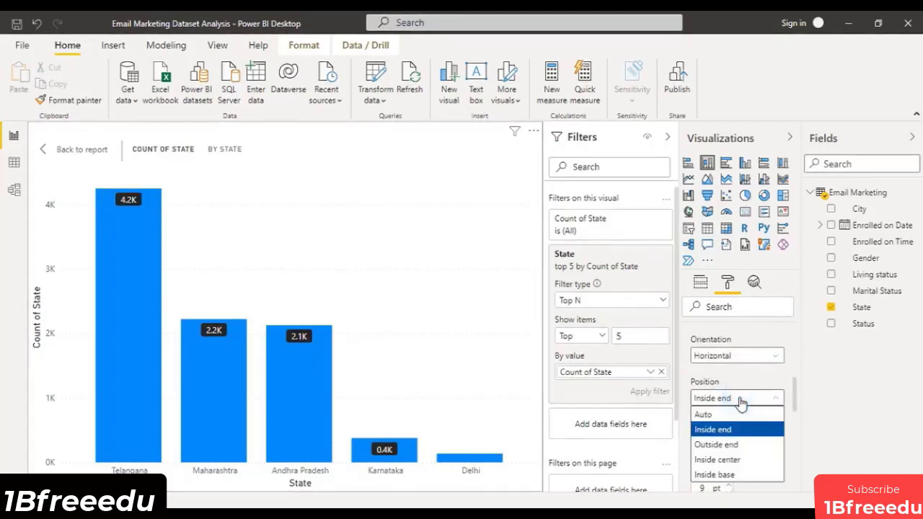
left_click(738, 445)
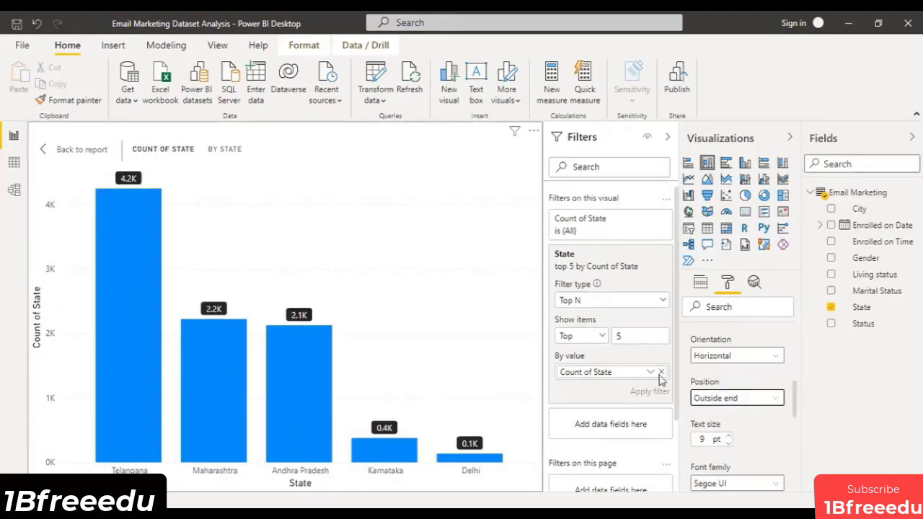
Step: Set the default data color of the state chart's columns to a darker blue from the theme colors
scroll(729, 354, "up", 3)
left_click(689, 390)
left_click(690, 365)
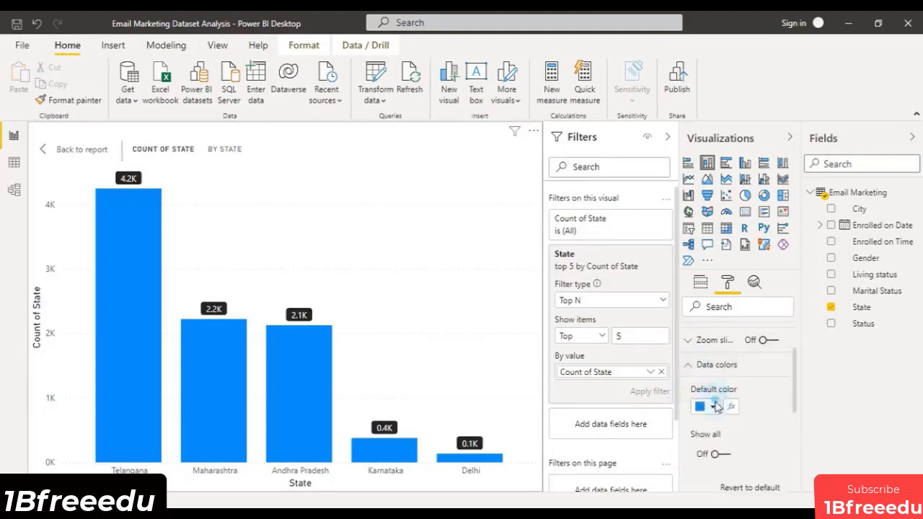
left_click(714, 407)
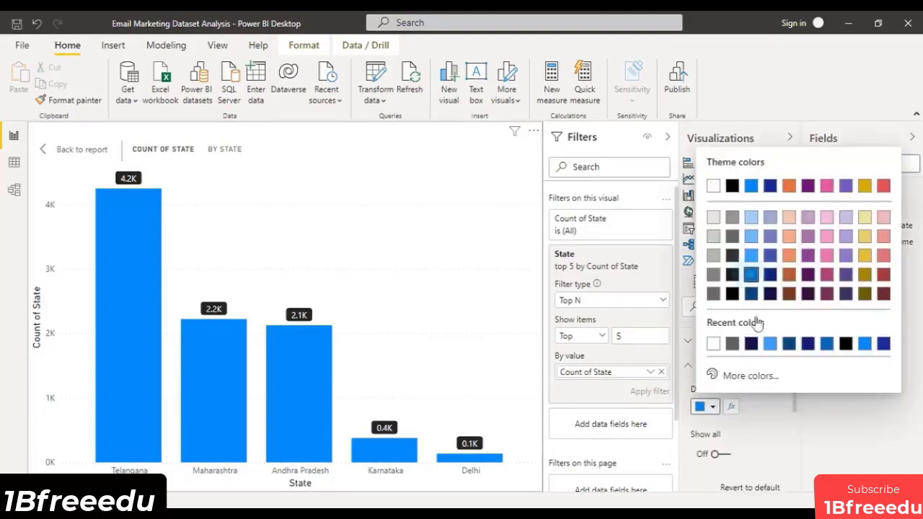
left_click(757, 452)
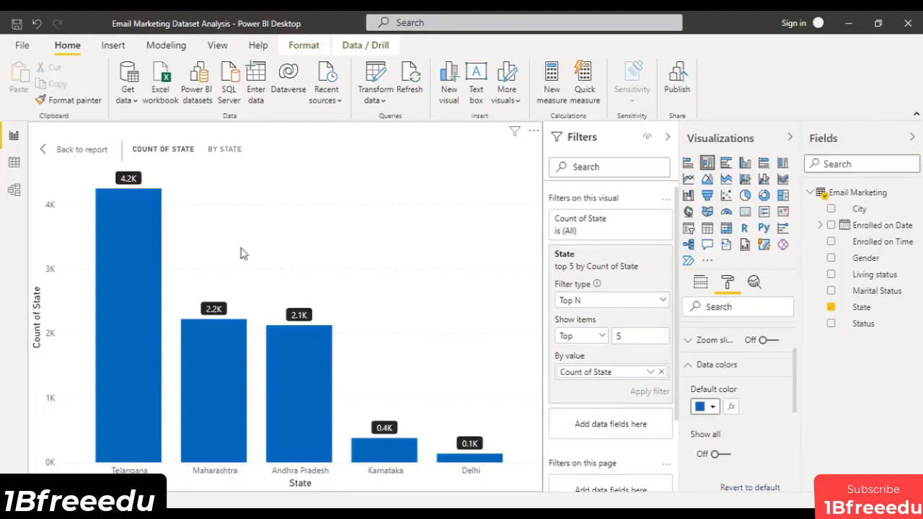
Step: Return to the report page, make the state column chart taller, and show its field assignments
left_click(83, 148)
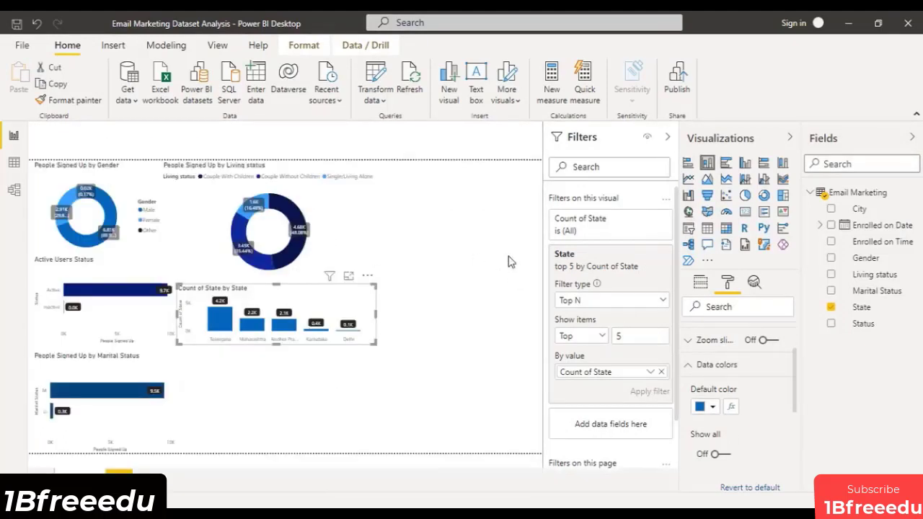
left_click_drag(277, 333, 272, 399)
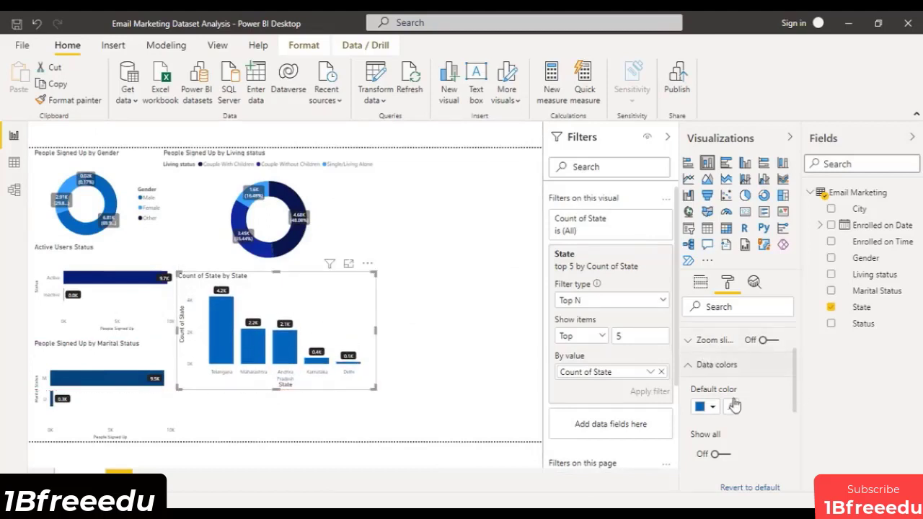
left_click(704, 284)
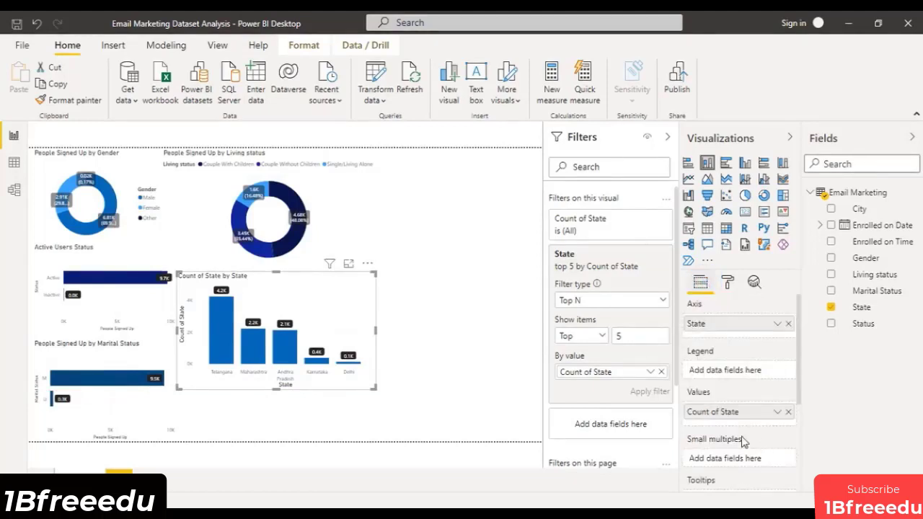
Step: Rename the state chart's value field to People Signed Up and make the chart slightly narrower
left_click(733, 416)
double_click(735, 417)
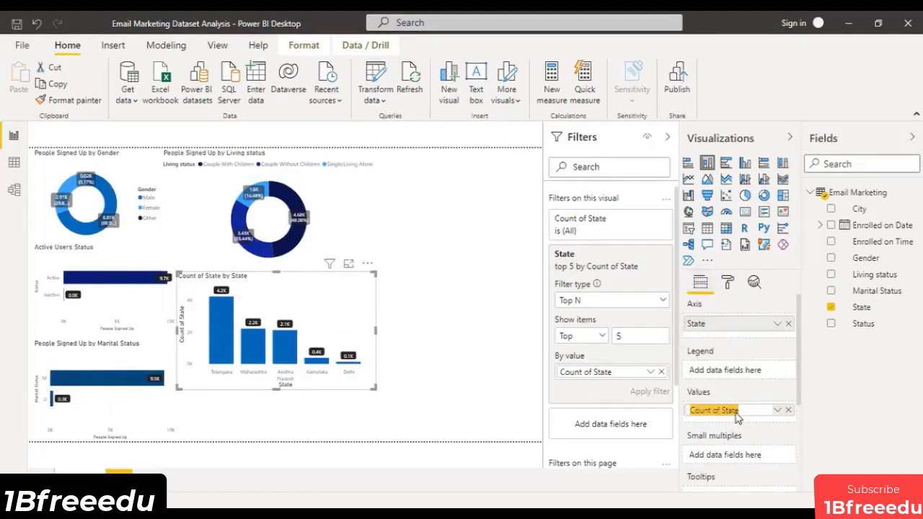
type("People Signed Up")
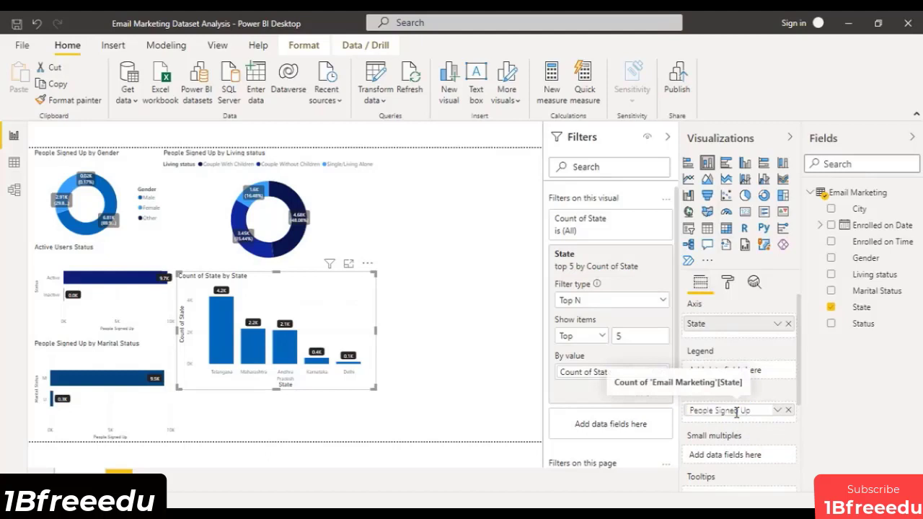
left_click_drag(737, 412, 756, 323)
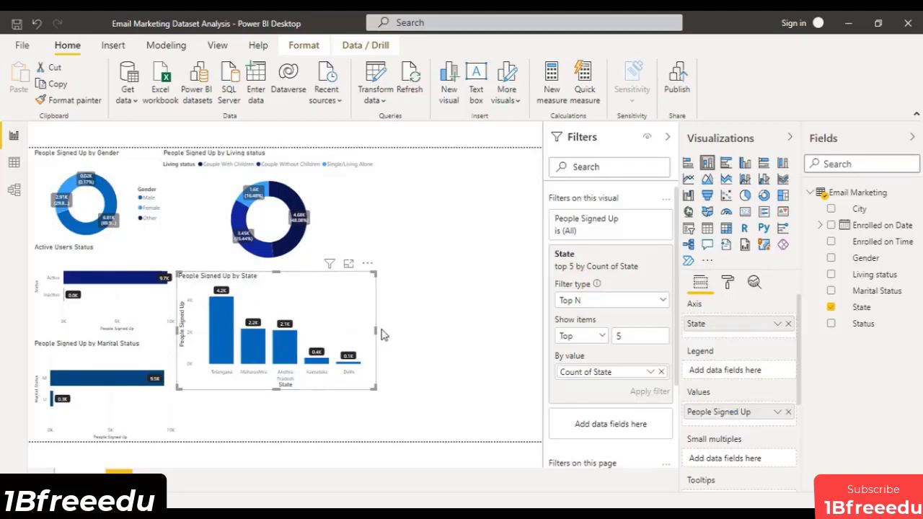
left_click_drag(341, 331, 357, 348)
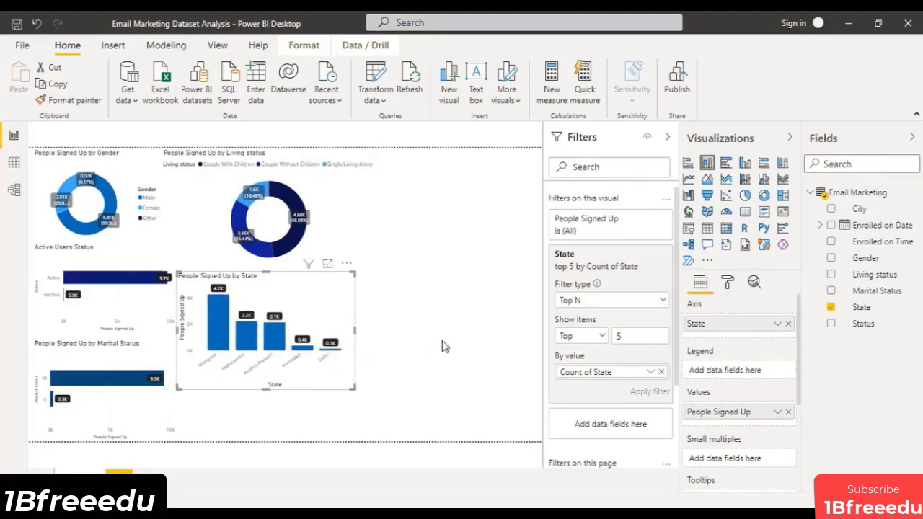
Step: Add a stacked column chart beside the state chart with City on the axis and the count of City as values
left_click(440, 341)
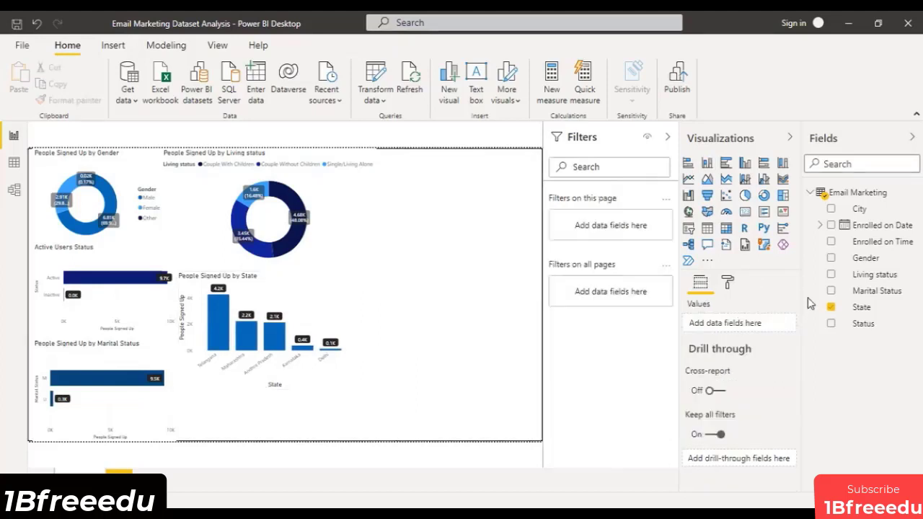
left_click(862, 207)
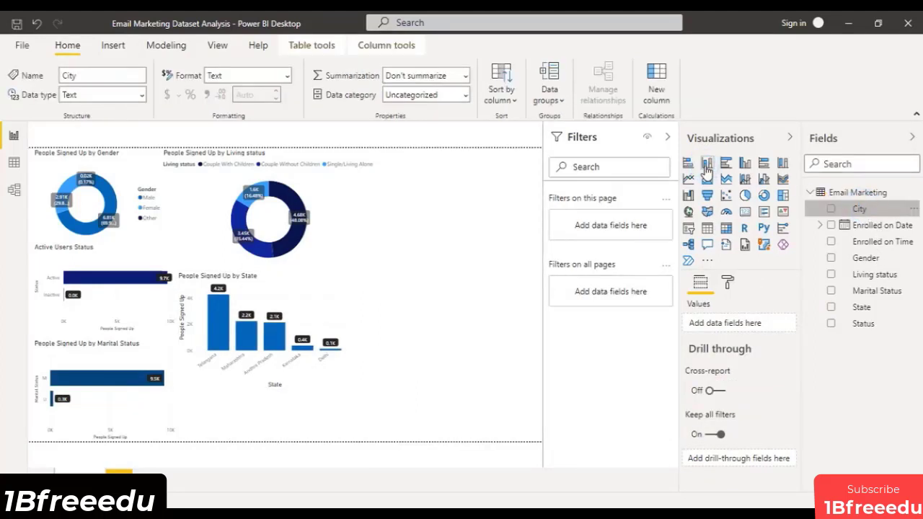
left_click(706, 164)
mouse_move(426, 313)
left_mouse_down()
mouse_move(433, 165)
mouse_move(422, 302)
mouse_move(410, 303)
left_mouse_up()
left_click_drag(861, 210, 752, 327)
left_click_drag(862, 209, 738, 411)
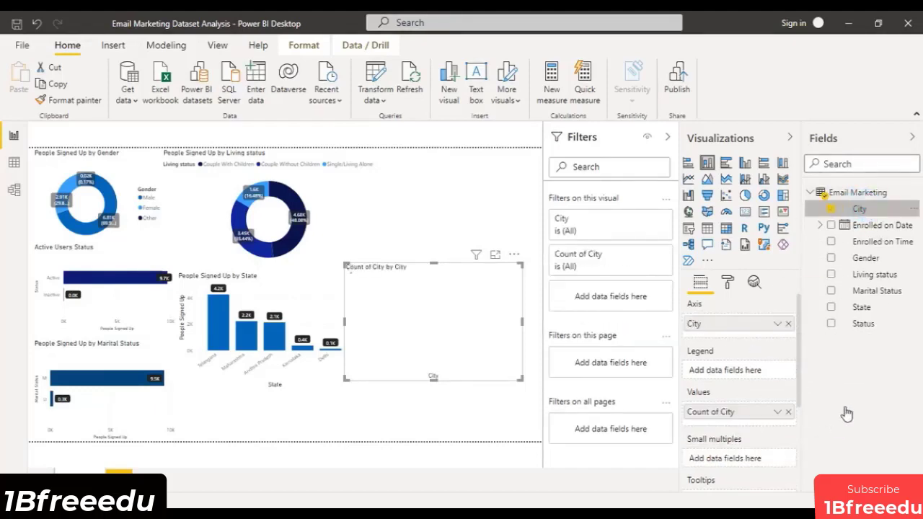
Step: Filter the city chart with a Top N filter showing the top 5 cities by Count of City
left_click(648, 220)
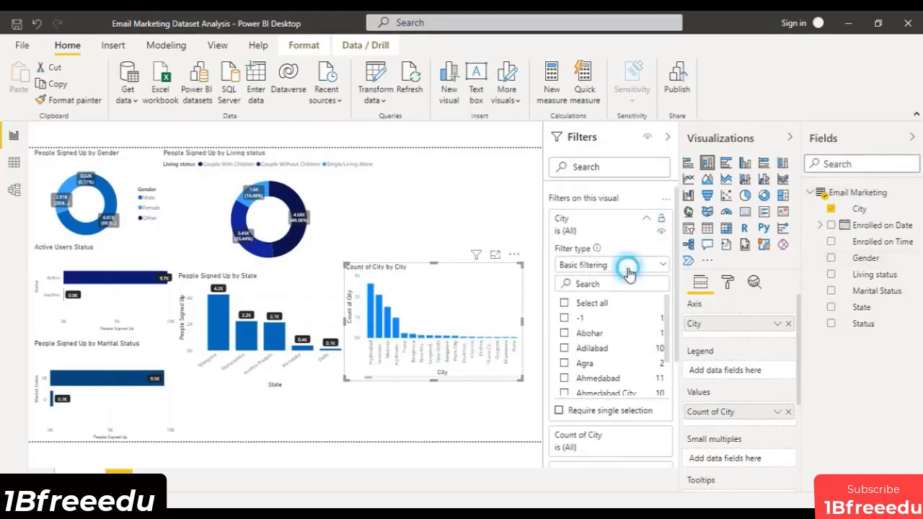
left_click(612, 264)
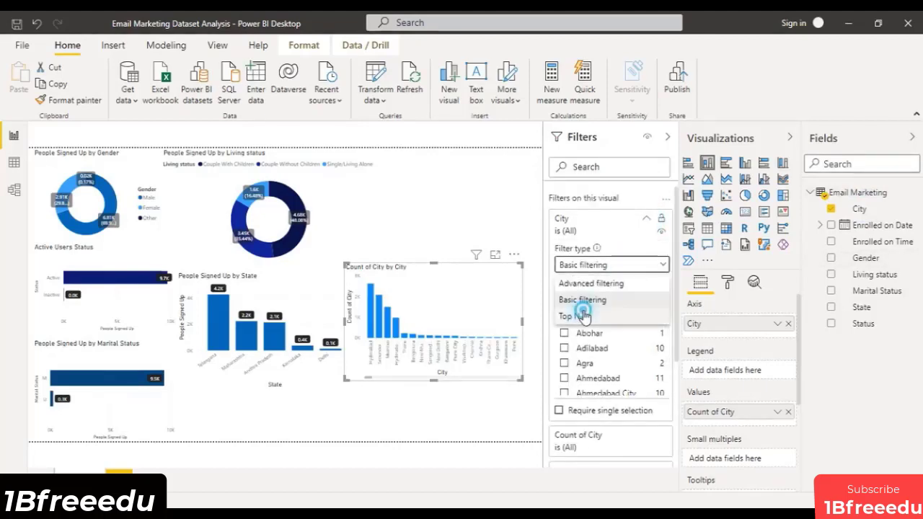
left_click(583, 314)
left_click(633, 298)
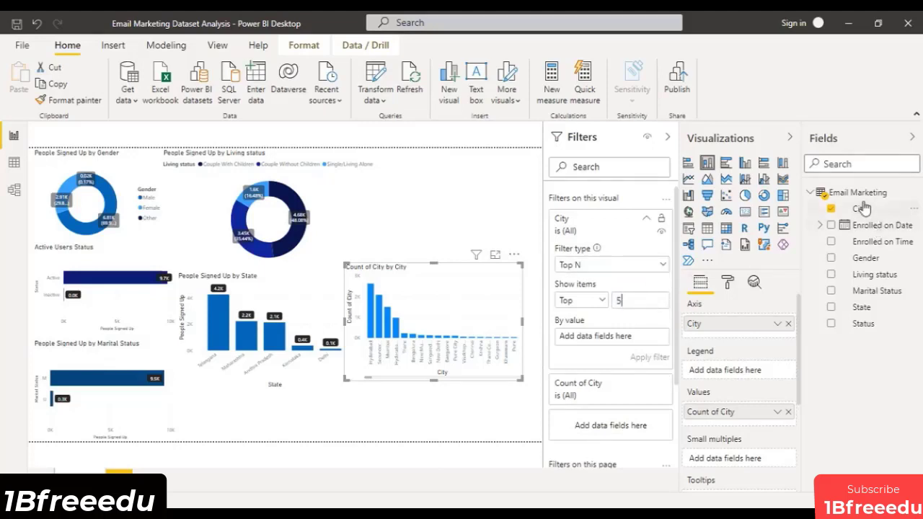
left_click_drag(860, 209, 615, 347)
left_click(650, 338)
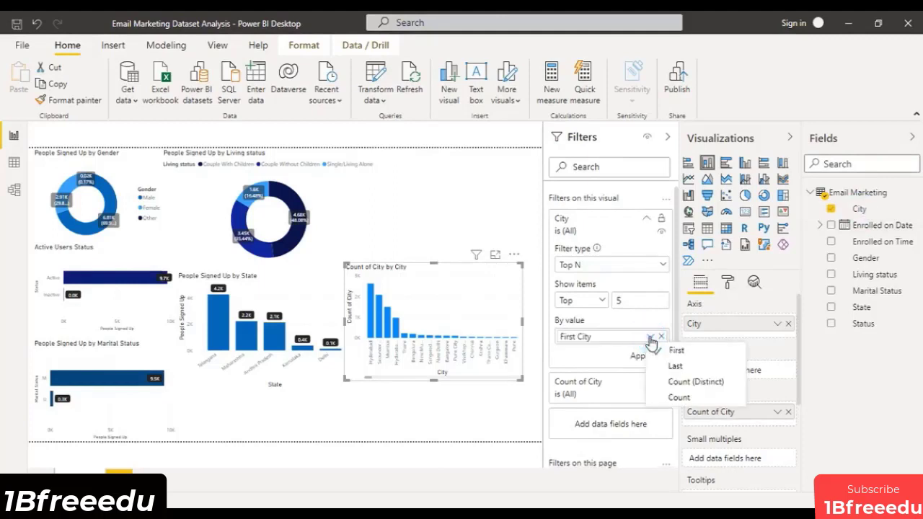
left_click(595, 356)
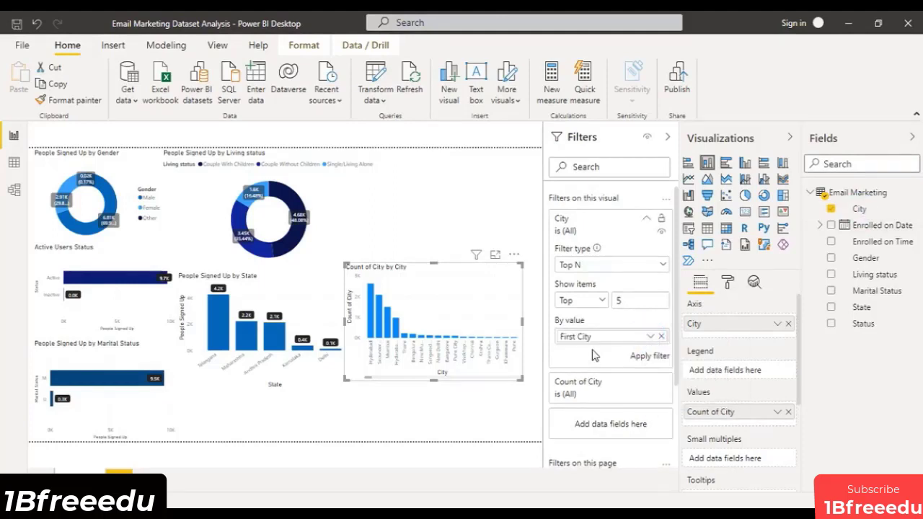
left_click(650, 357)
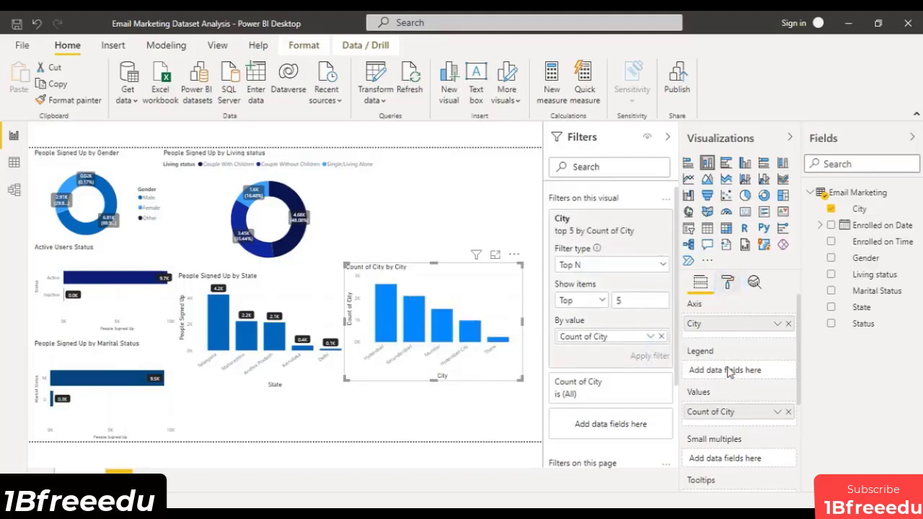
Step: Set the default data color of the city chart's columns to the darkest navy blue from the theme colors
left_click(687, 435)
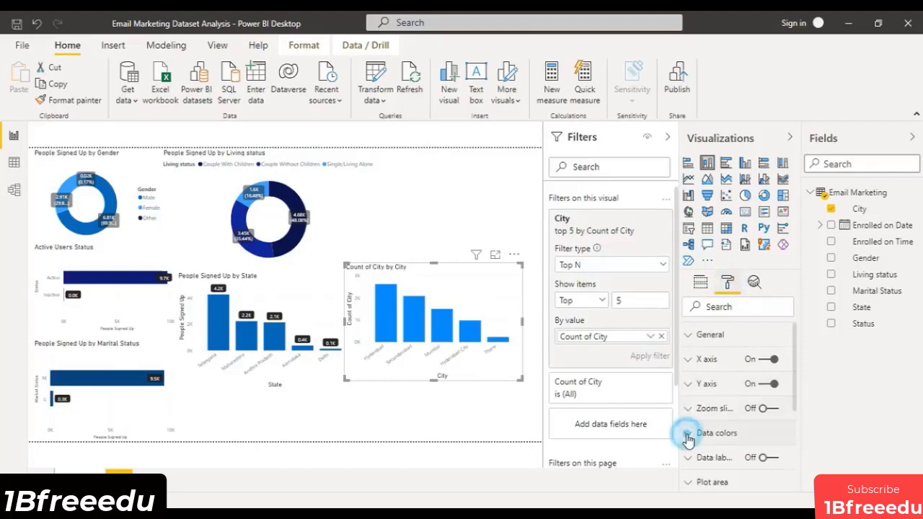
left_click(707, 474)
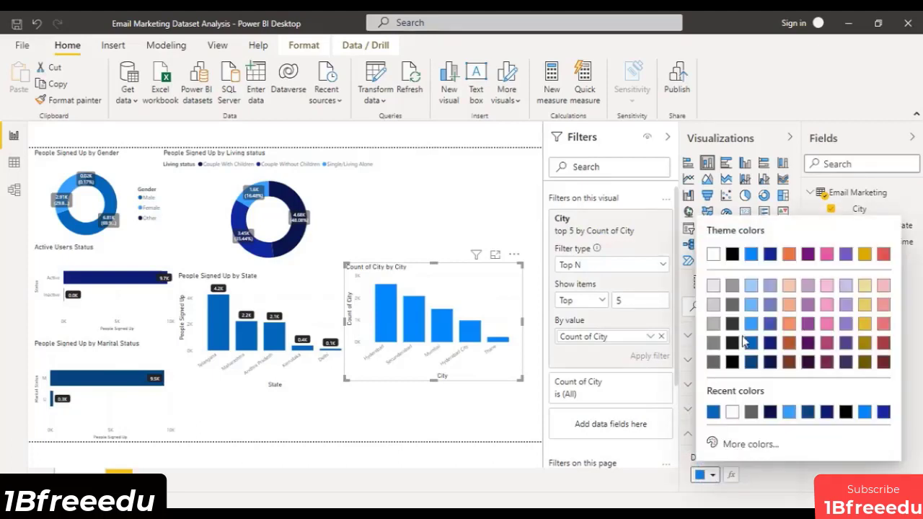
left_click(771, 362)
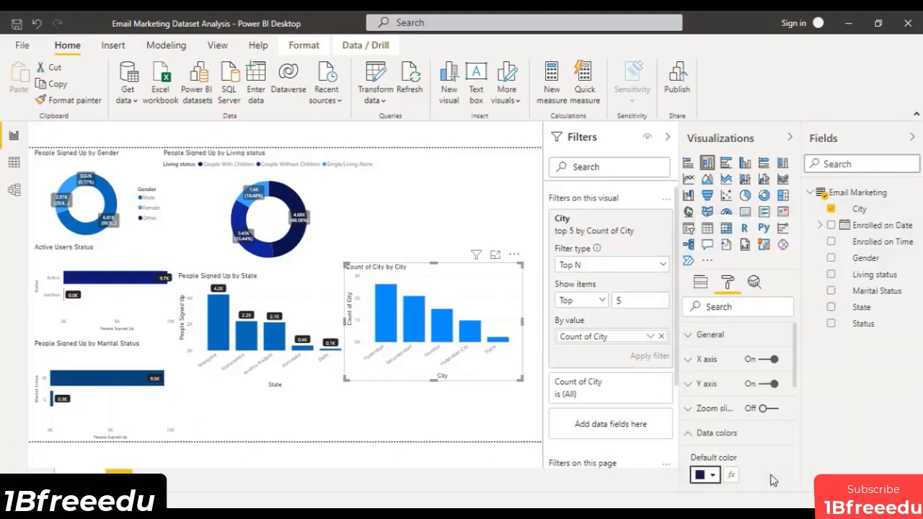
left_click(479, 410)
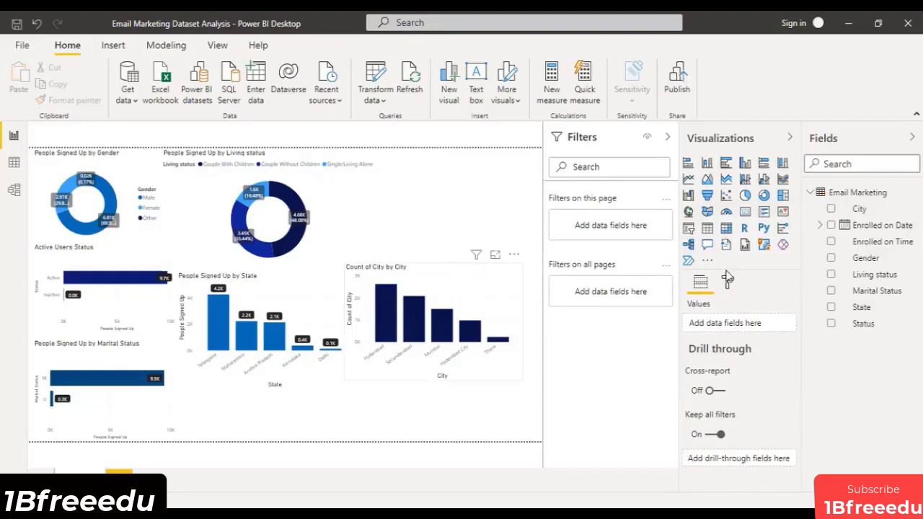
Step: Rename the city chart's value field to People Signed Up
double_click(728, 412)
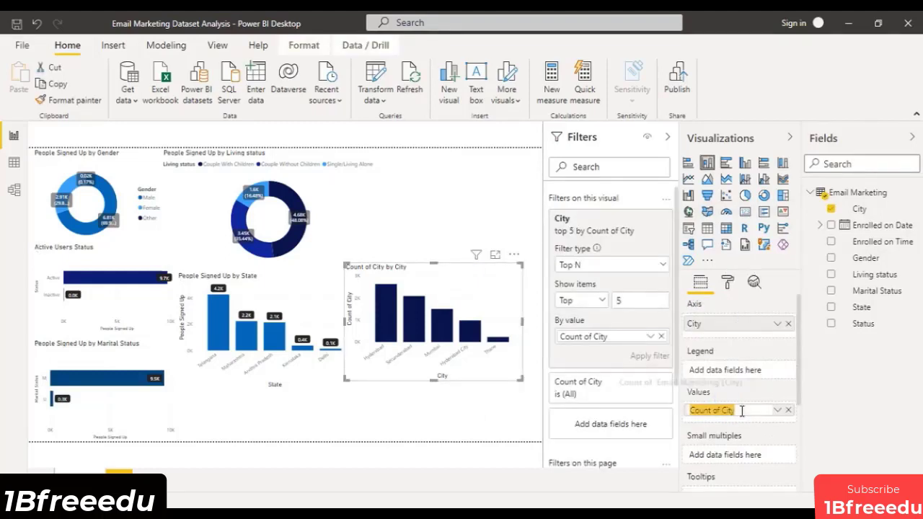
type("People Signed Up")
key("Return")
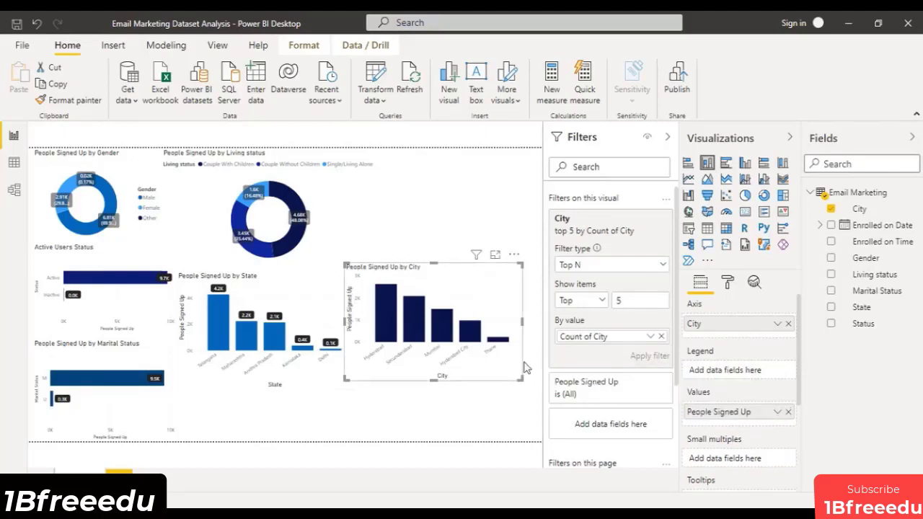
Step: Turn off the legend of the living status donut chart and make the chart narrower
left_click(373, 217)
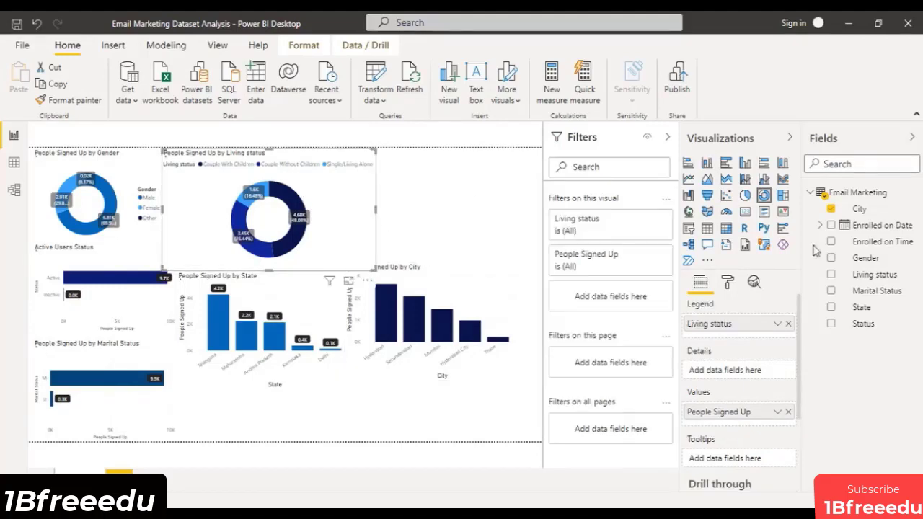
left_click(728, 283)
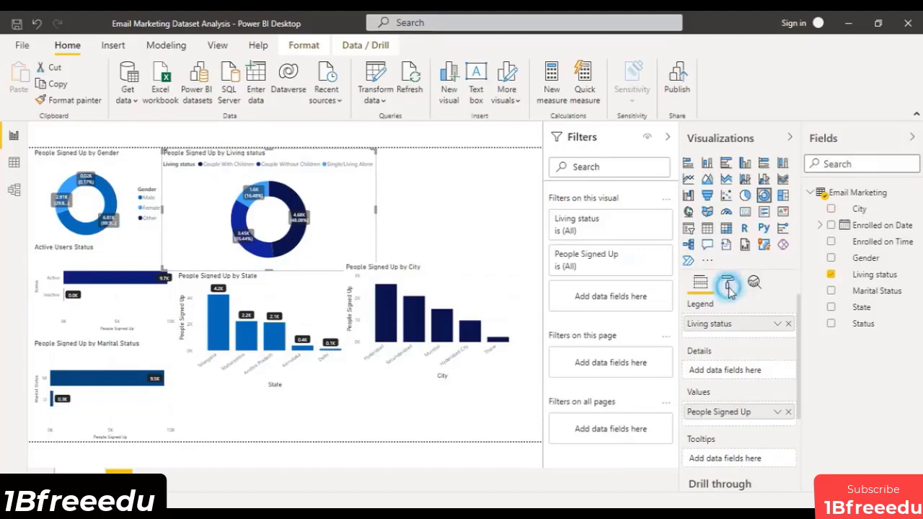
scroll(725, 326, "up", 1)
left_click(776, 359)
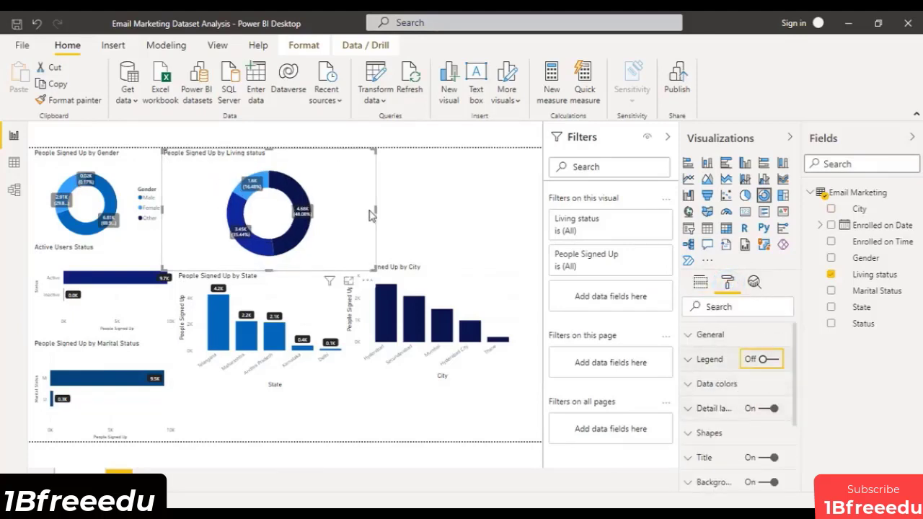
left_click_drag(375, 209, 287, 209)
Step: Move the city chart up beside the living status donut and widen it towards the page edge
left_click_drag(422, 305, 378, 173)
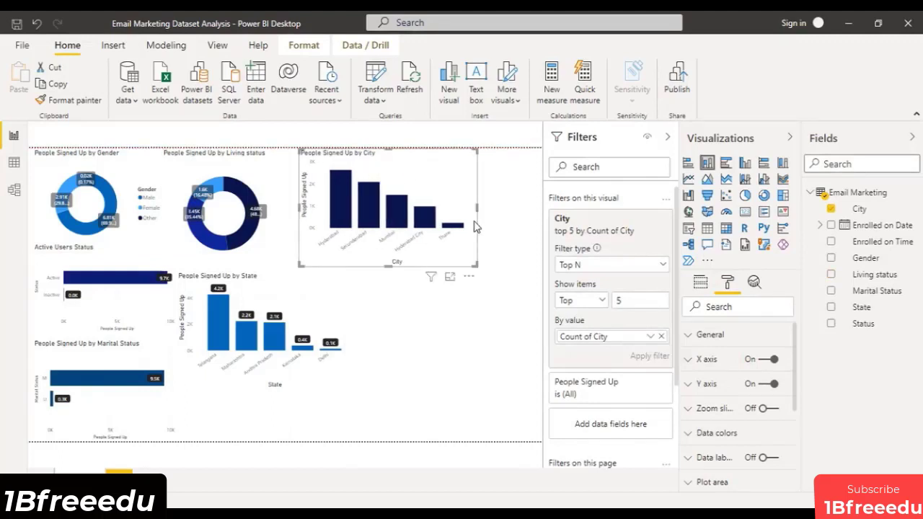
left_click_drag(478, 214, 535, 208)
left_click(492, 332)
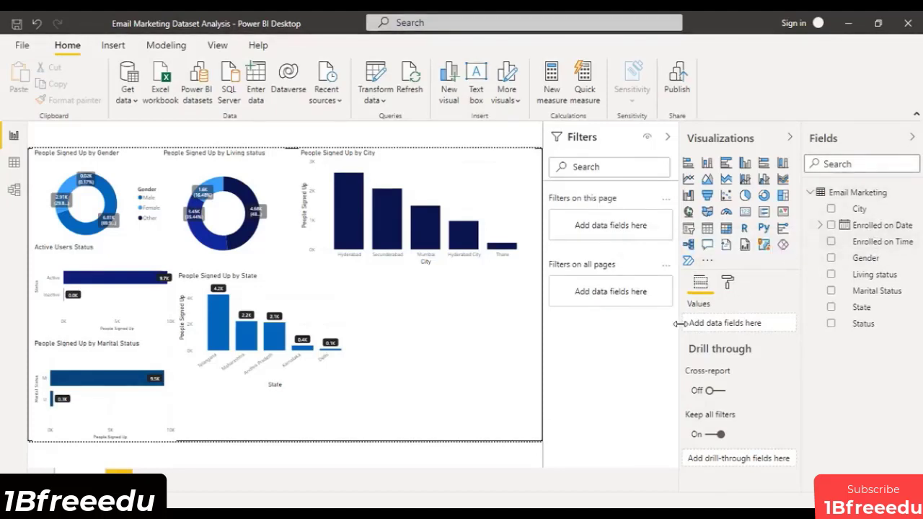
Step: Add a waterfall chart and, in focus mode, assign Enrolled on Date as category and its count as values
left_click(687, 205)
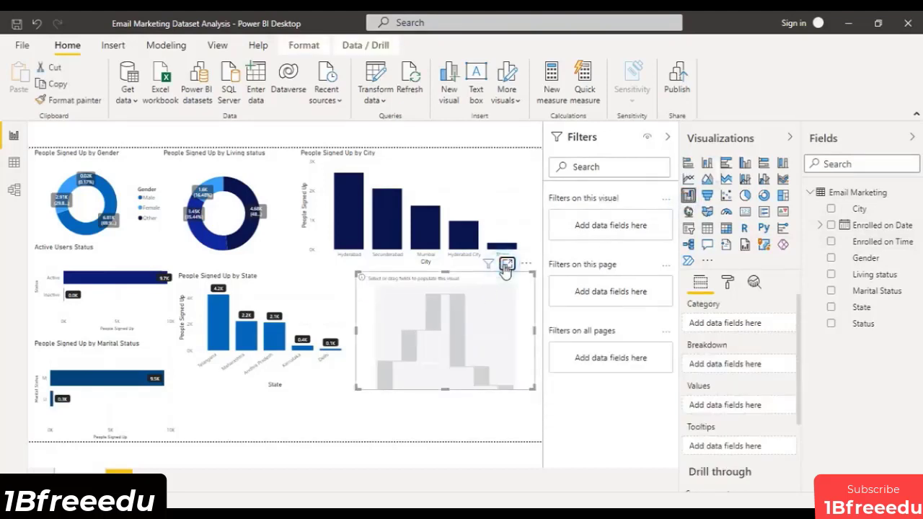
left_click(507, 265)
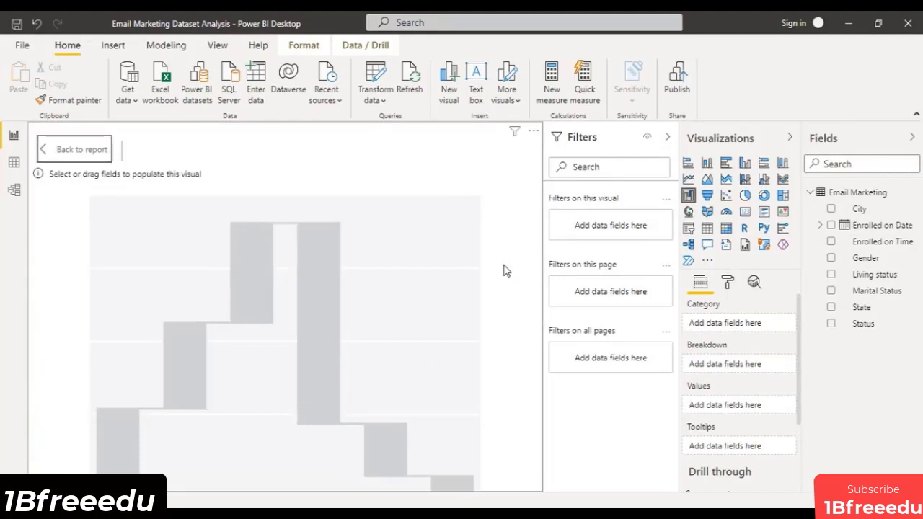
left_click_drag(882, 226, 700, 330)
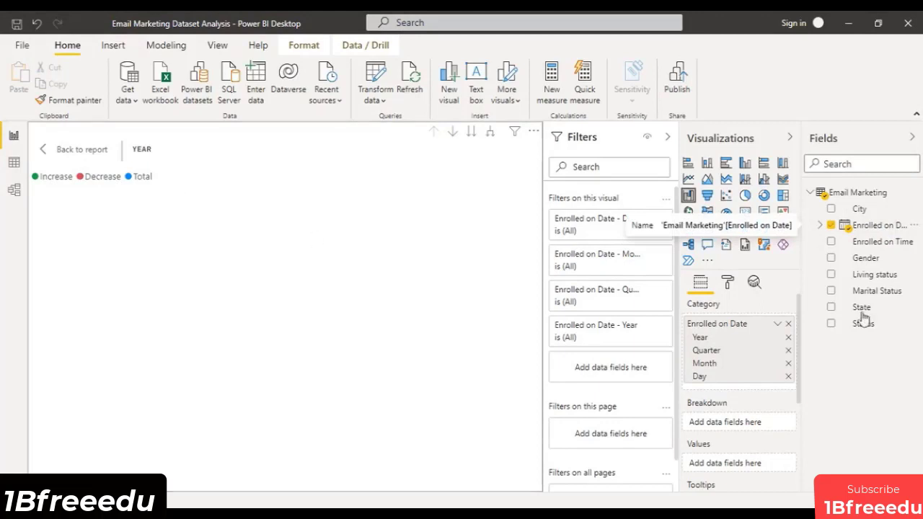
left_click_drag(873, 225, 752, 468)
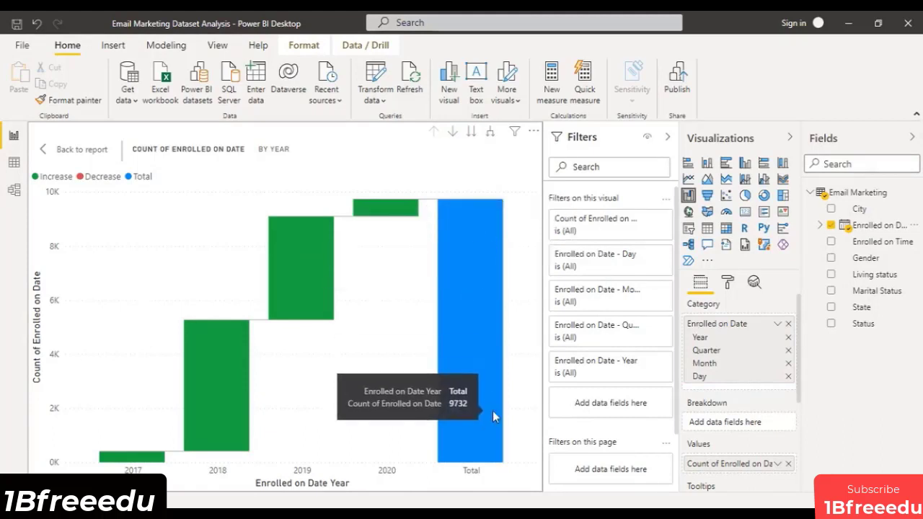
Step: Turn on the data labels of the waterfall chart
left_click(727, 283)
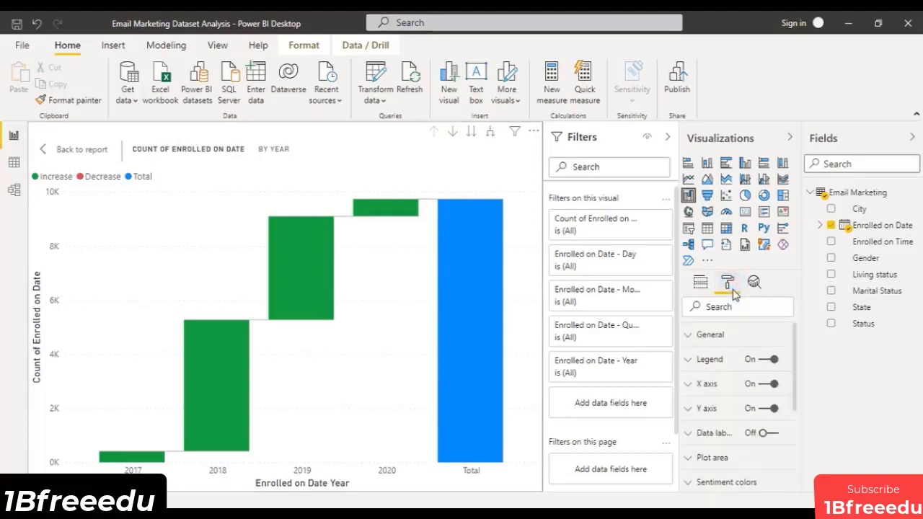
left_click(758, 434)
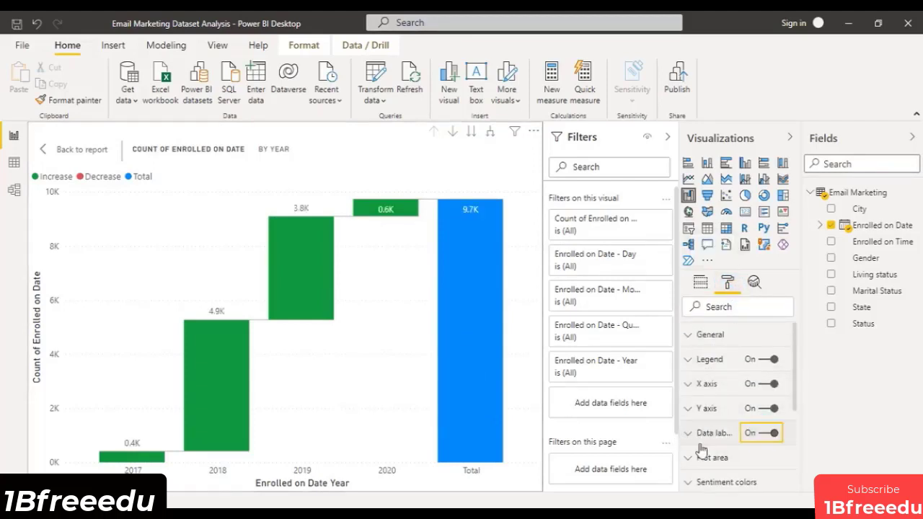
scroll(700, 360, "down", 2)
scroll(704, 439, "up", 2)
Step: Set the waterfall chart's Increase sentiment color to dark blue, and return to the report page with its field assignments shown
scroll(714, 429, "down", 4)
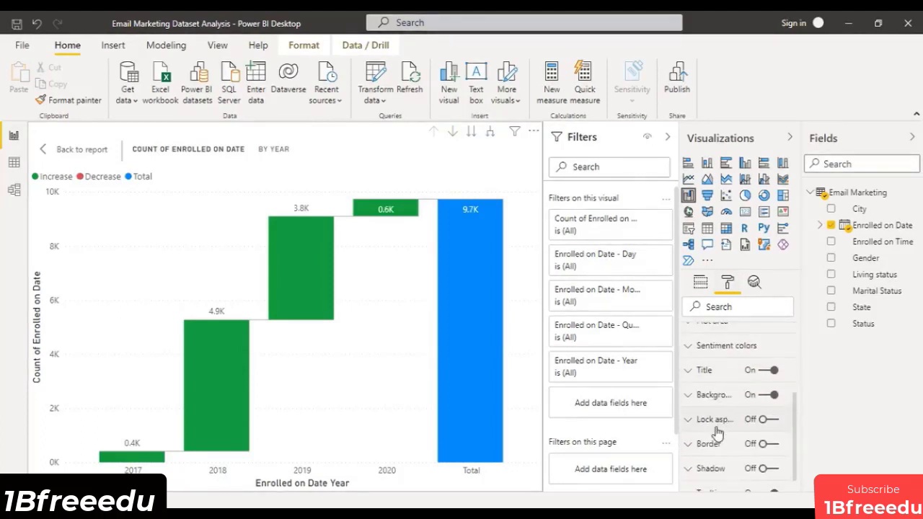
left_click(691, 347)
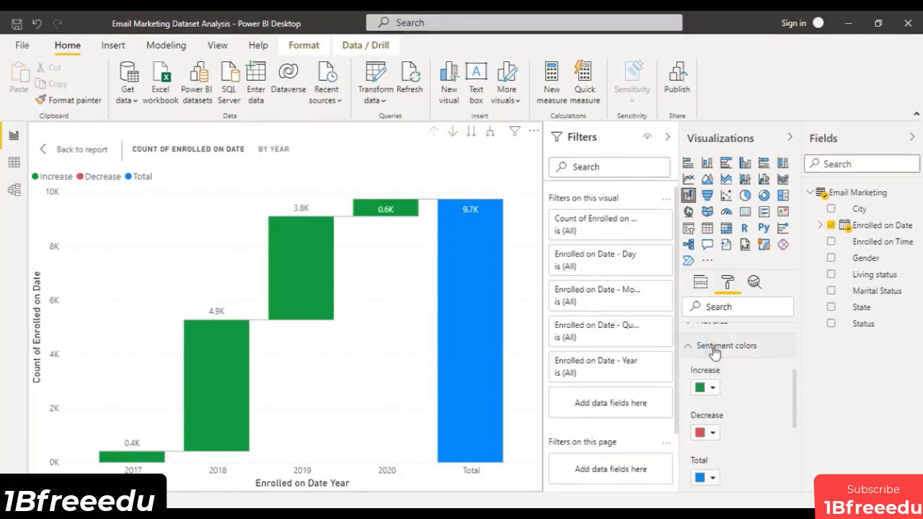
left_click(711, 389)
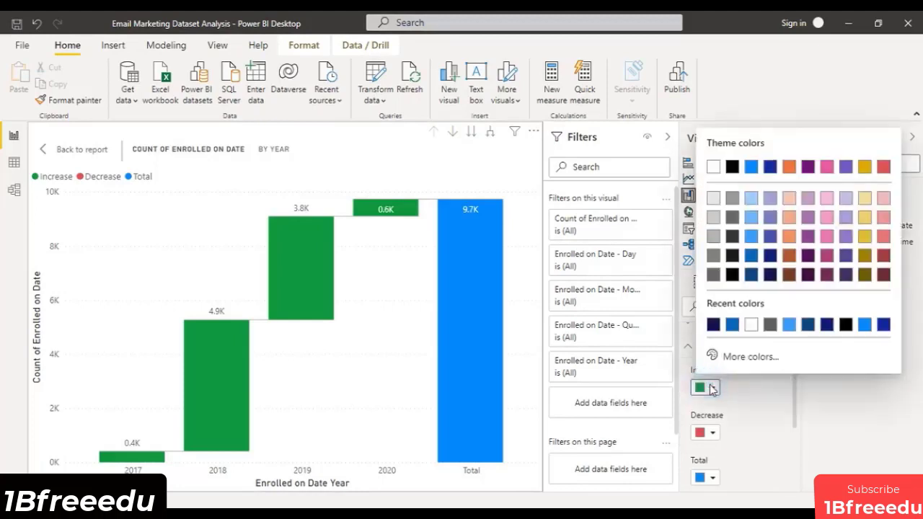
left_click(753, 275)
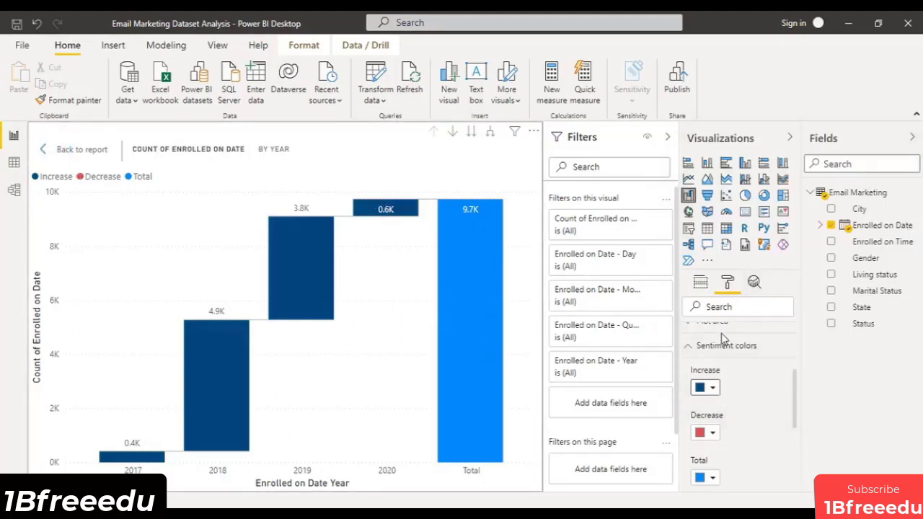
left_click(700, 282)
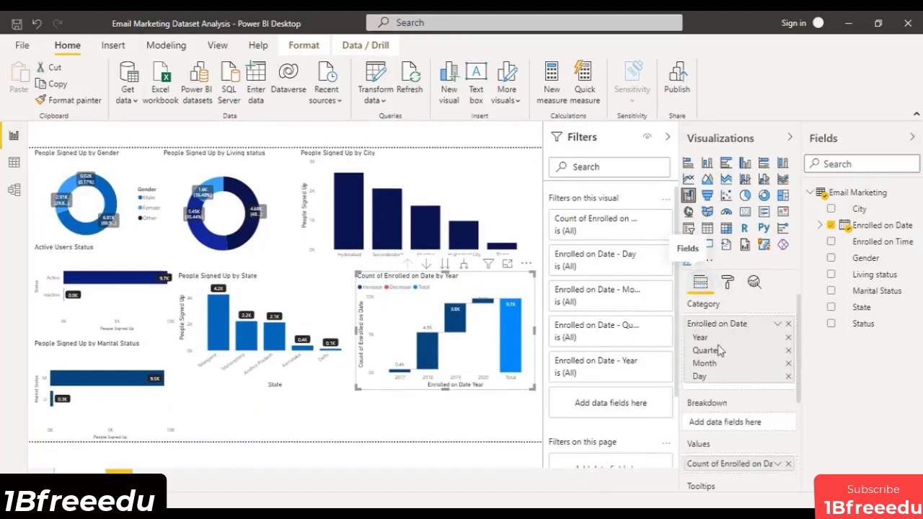
Step: Rename the waterfall chart's value field to People Signed Up, and enlarge the chart downward and out to the page edge
double_click(745, 464)
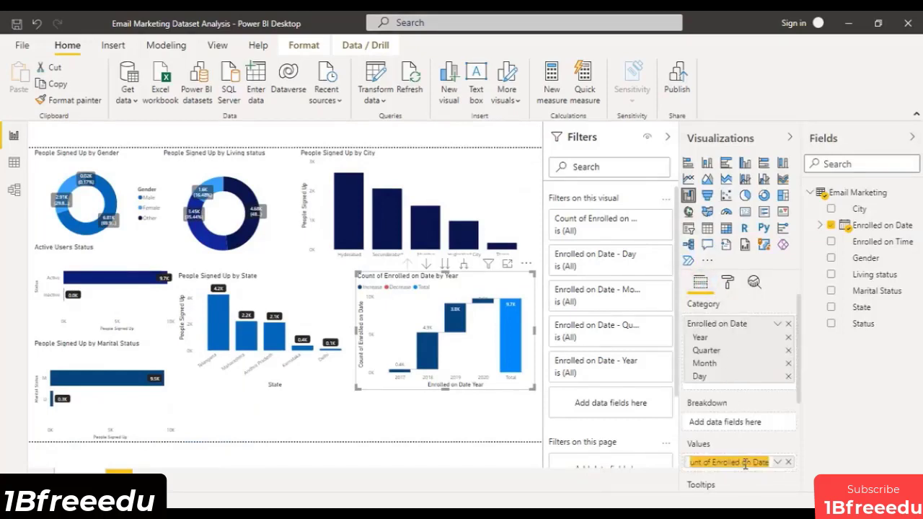
type("People Signed Up")
key("Return")
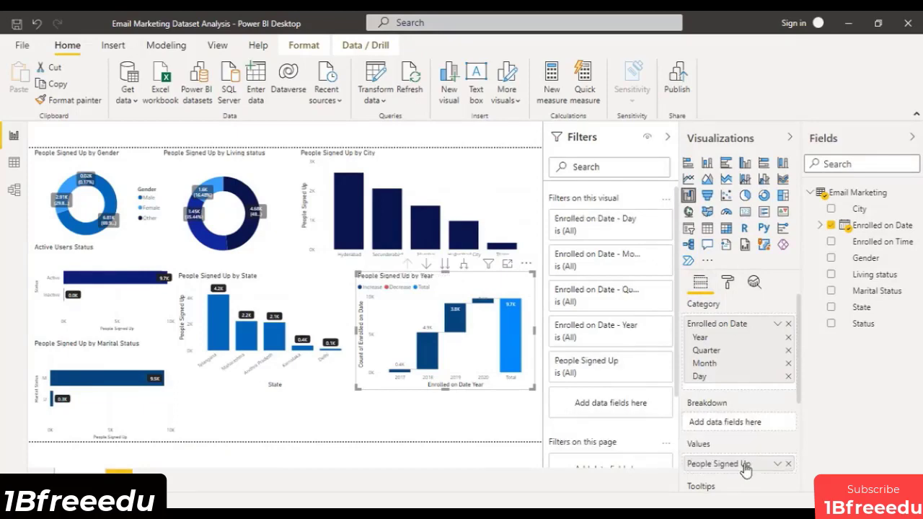
left_click_drag(444, 388, 446, 402)
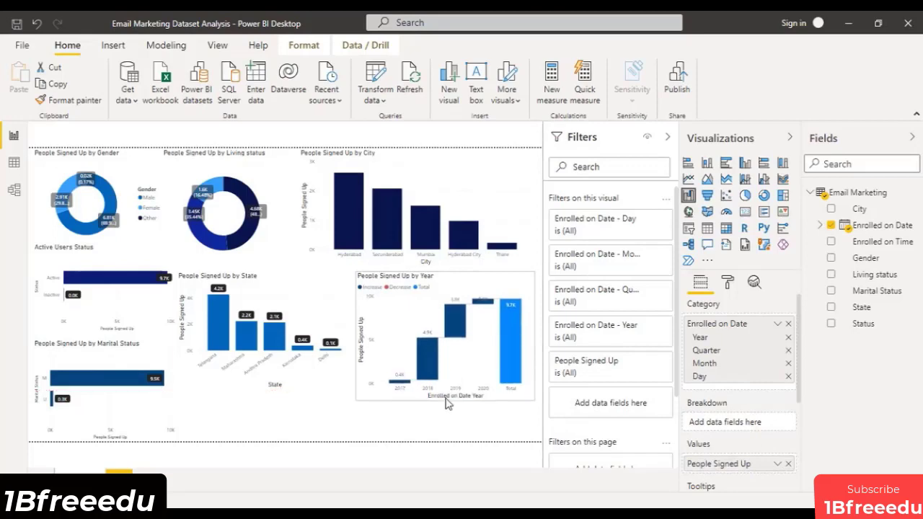
left_click_drag(534, 333, 542, 345)
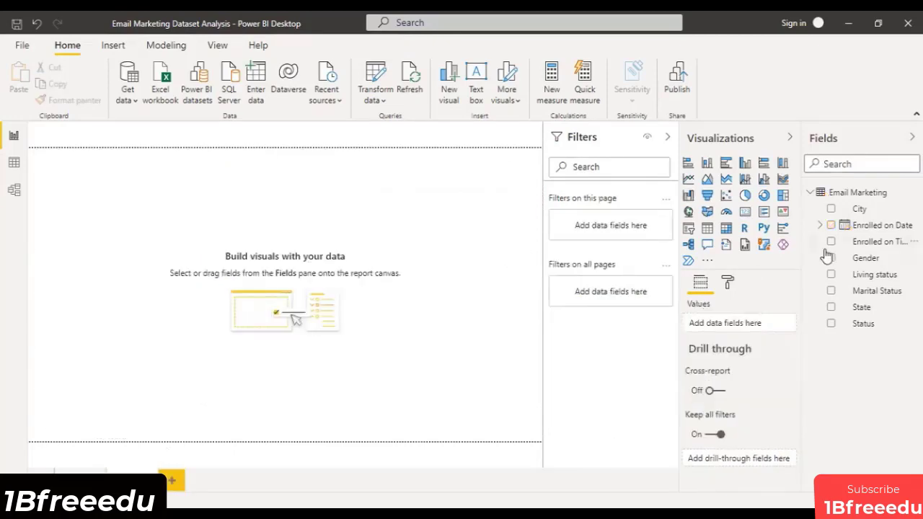
Step: Add a stacked column chart to the blank page and, in focus mode, assign Enrolled on Time as axis and its count as values
left_click(707, 163)
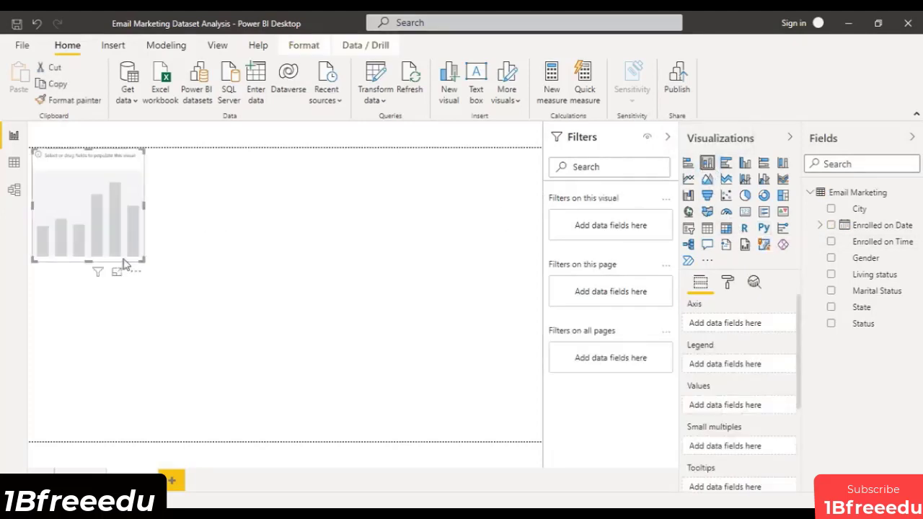
left_click(117, 273)
left_click_drag(883, 242, 755, 325)
left_click_drag(890, 241, 773, 425)
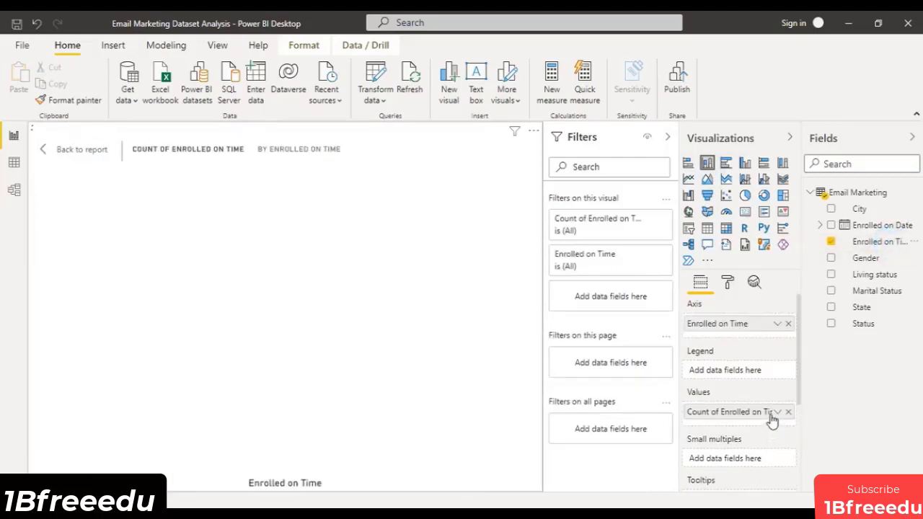
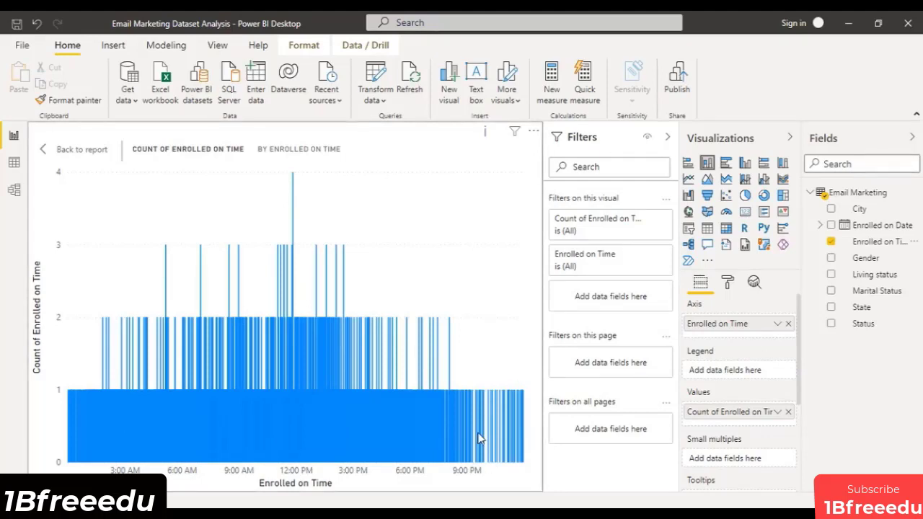
mouse_move(481, 435)
Step: Rename the column chart's value field to People Signed Up and return to the report page
double_click(738, 413)
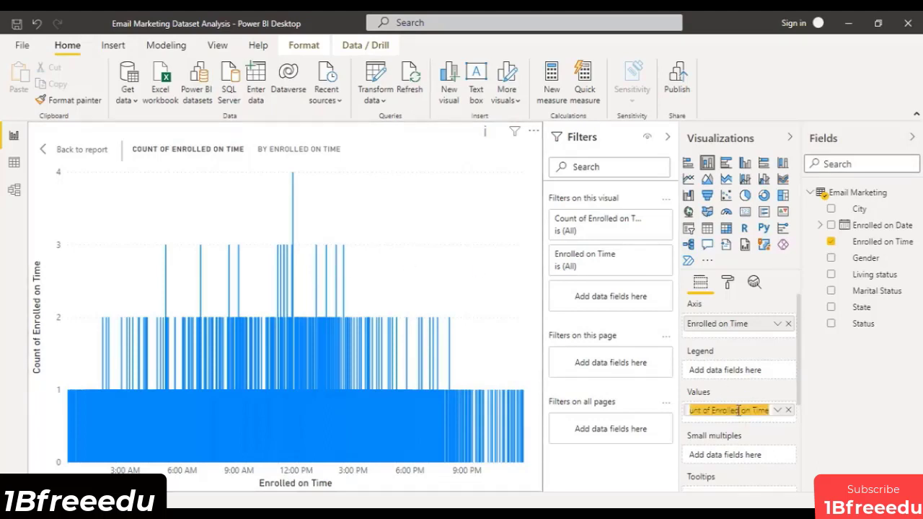
type("People Signed Up")
key("Return")
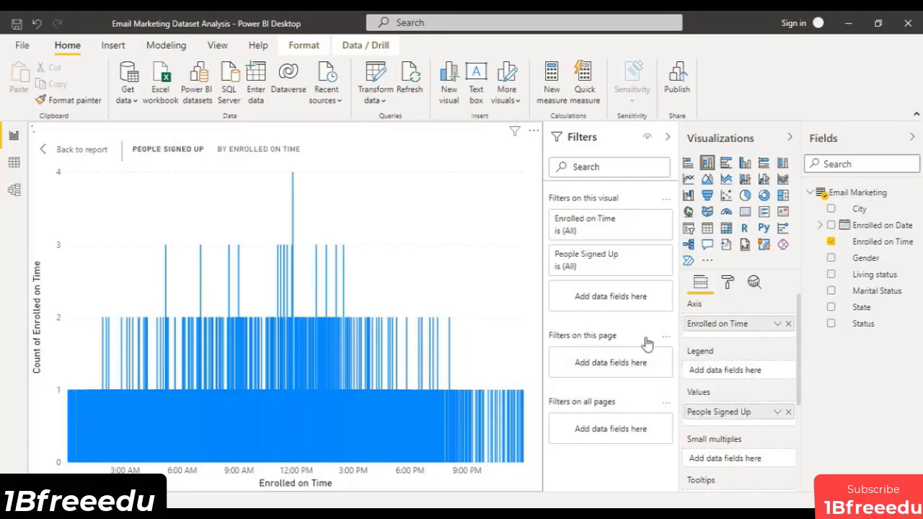
left_click(54, 152)
left_click(54, 150)
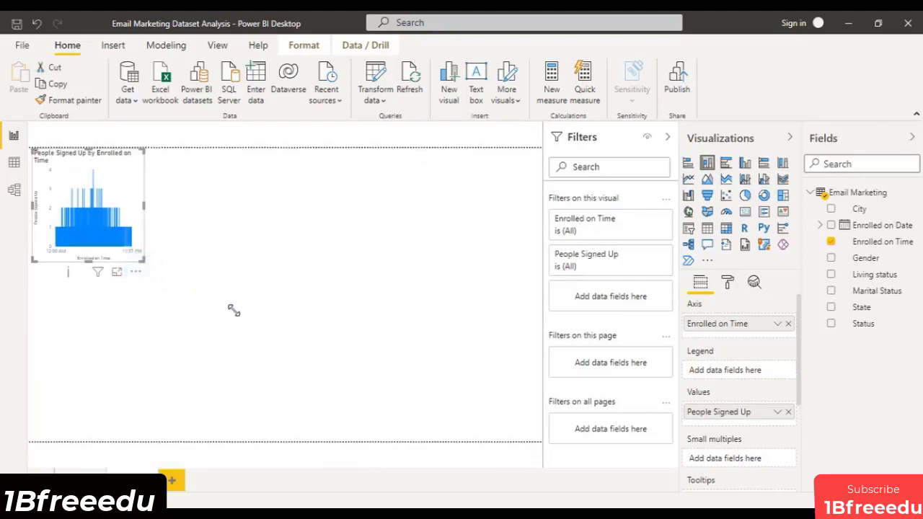
Step: Move the enrollment time chart towards the middle of the page and enlarge it to fill most of the page height
left_click_drag(131, 250, 238, 276)
left_click(251, 208)
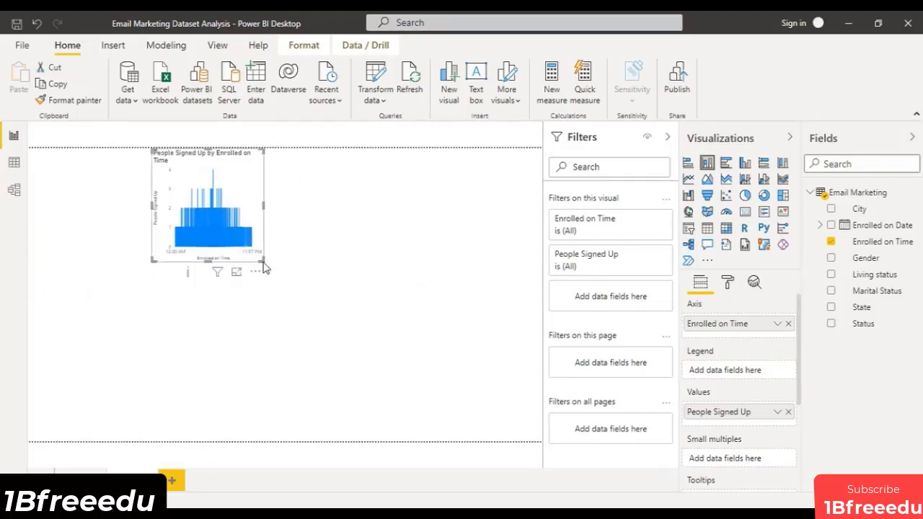
left_click(263, 260)
left_click_drag(450, 373, 459, 388)
left_click(520, 278)
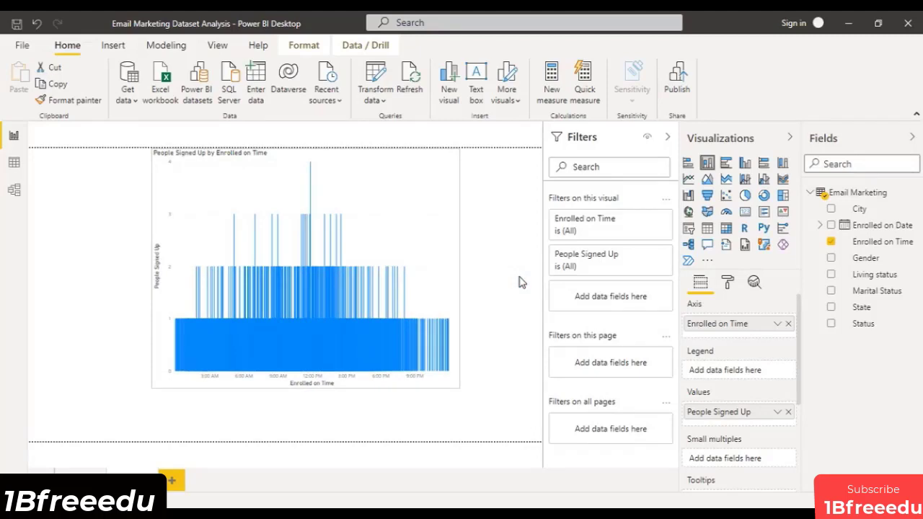
left_click(523, 282)
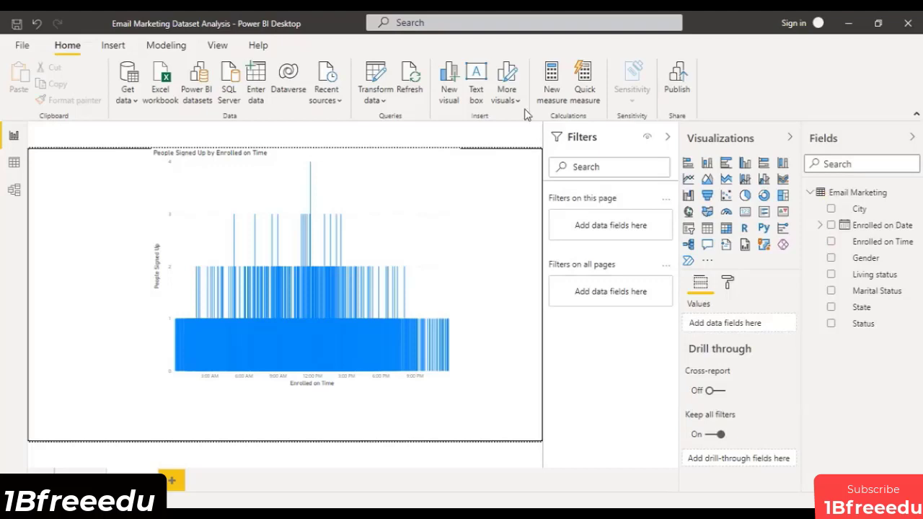
Step: Add a card visual and shrink it to fit the page's upper corner beside the enrollment time chart
left_click(745, 213)
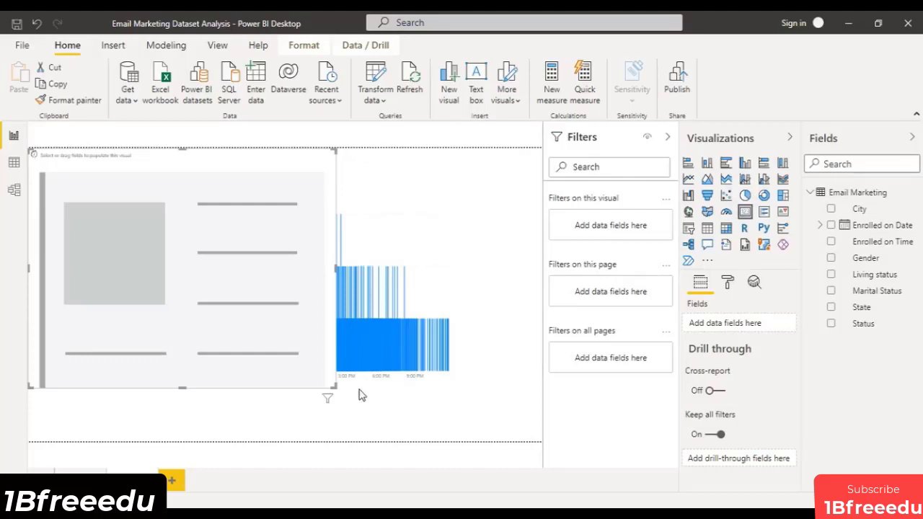
left_click_drag(333, 384, 88, 182)
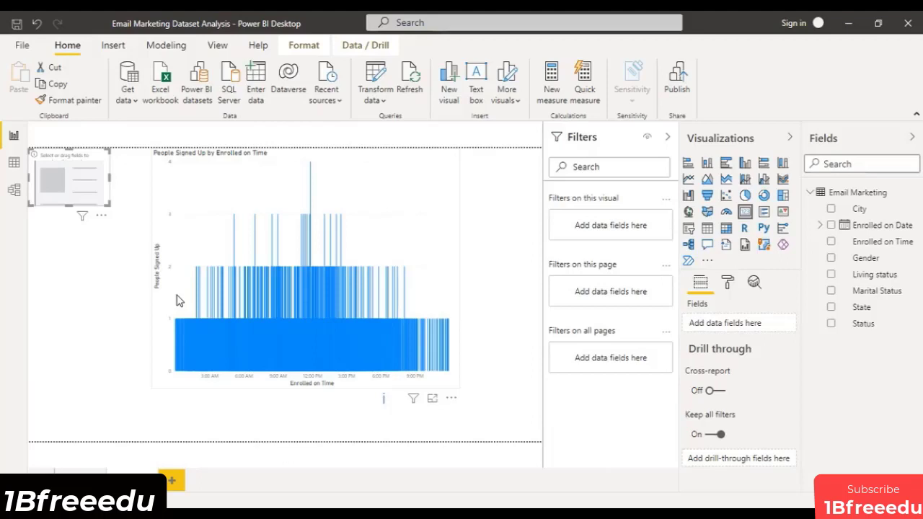
left_click_drag(867, 324, 740, 324)
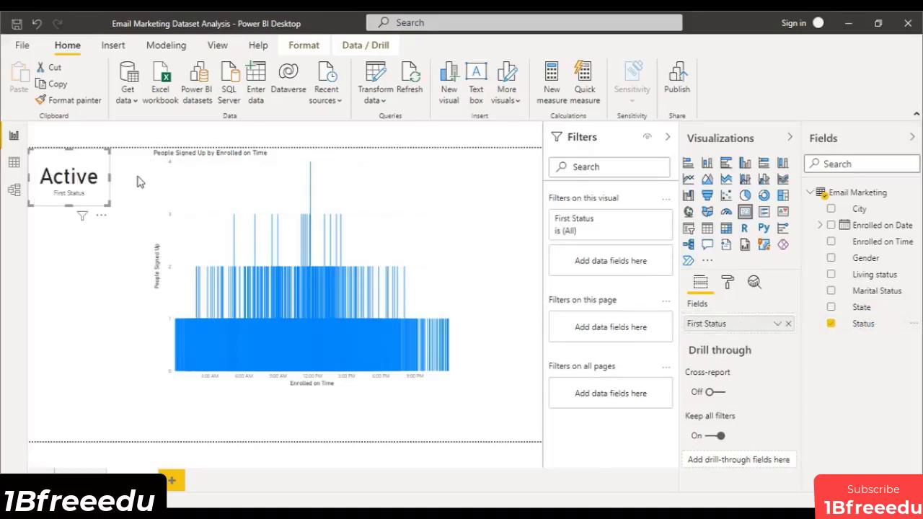
left_click(777, 323)
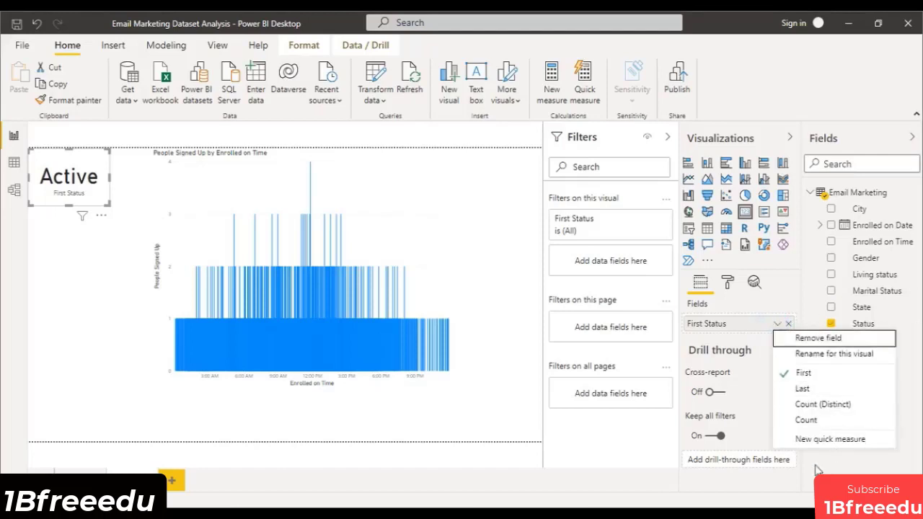
left_click(761, 417)
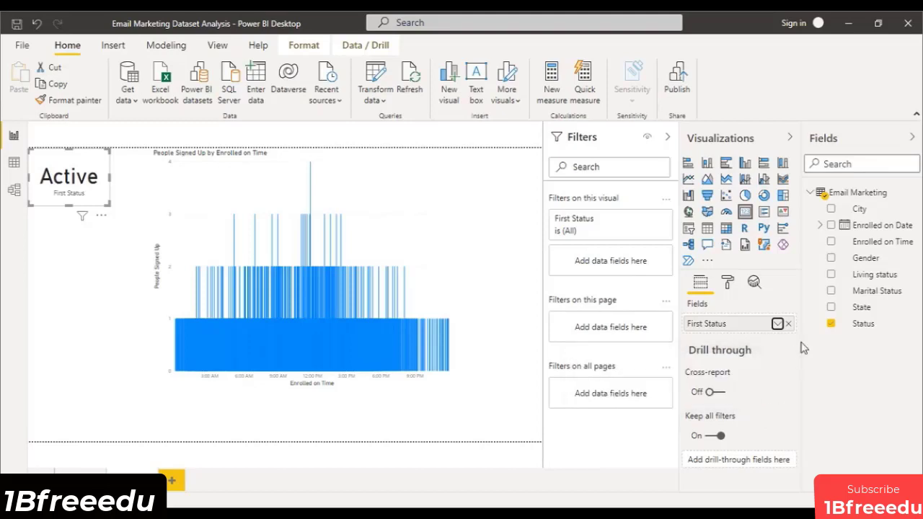
left_click(787, 325)
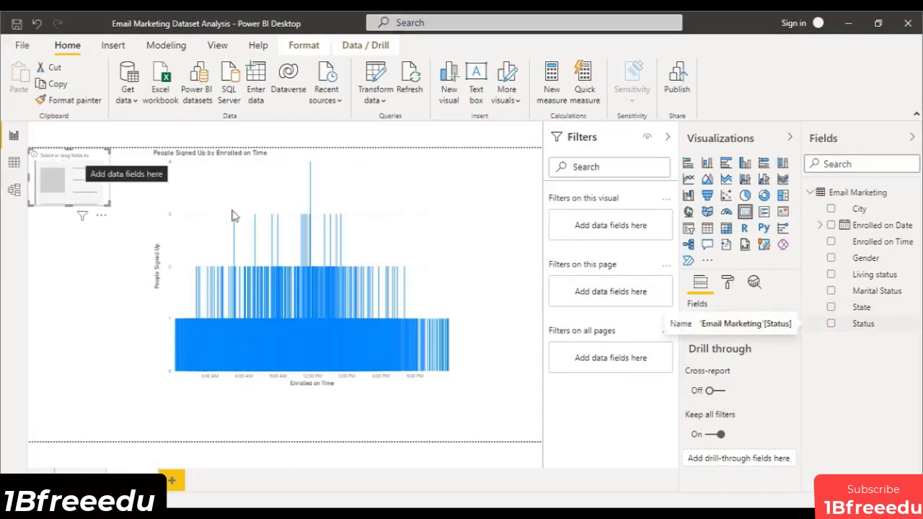
Step: Filter the card to the Active status and make it show the count of Status
left_click_drag(878, 328, 618, 229)
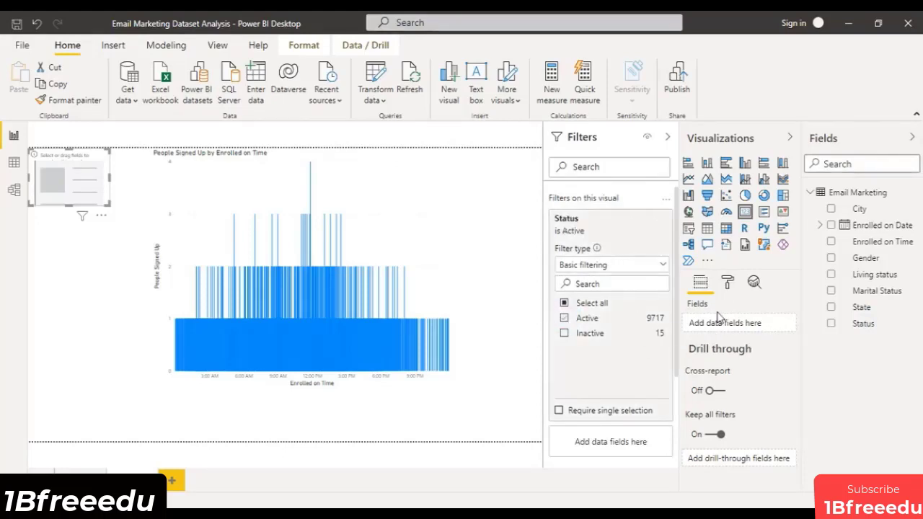
left_click_drag(862, 330, 743, 326)
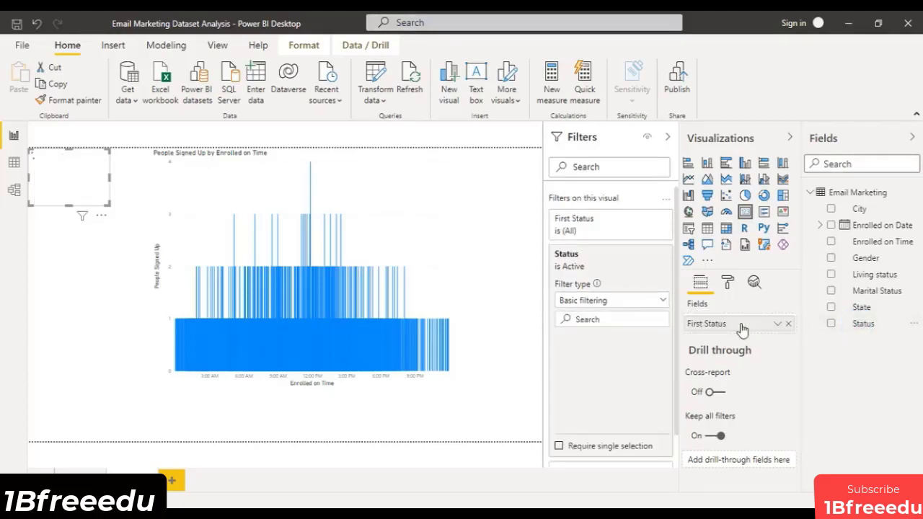
left_click(779, 325)
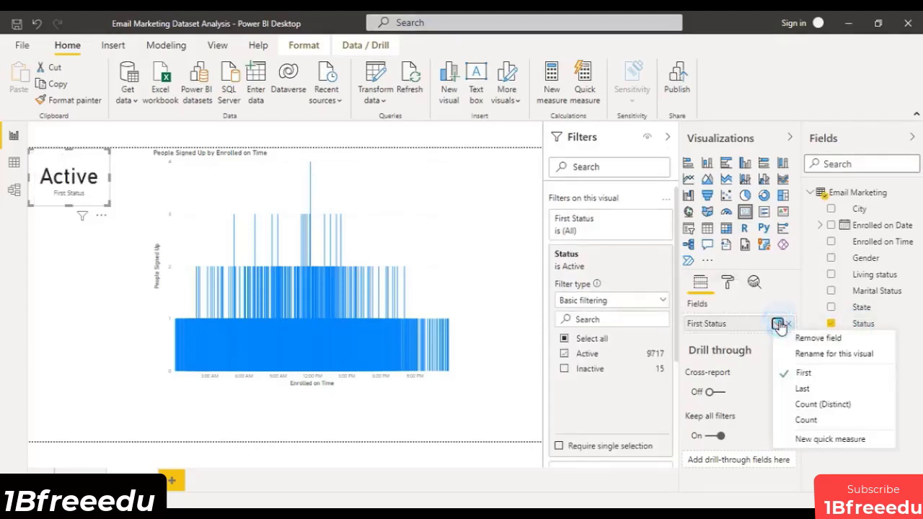
left_click(807, 422)
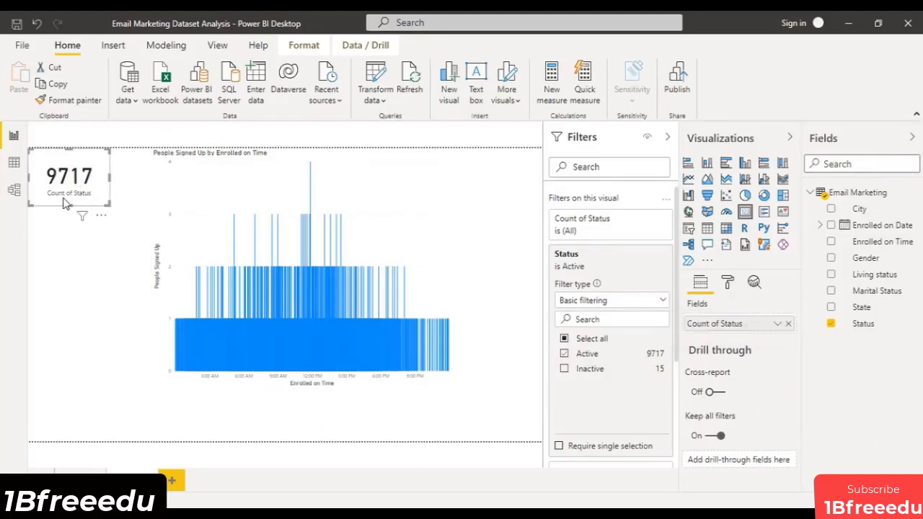
Step: Rename the card's count field to Active Users
double_click(725, 324)
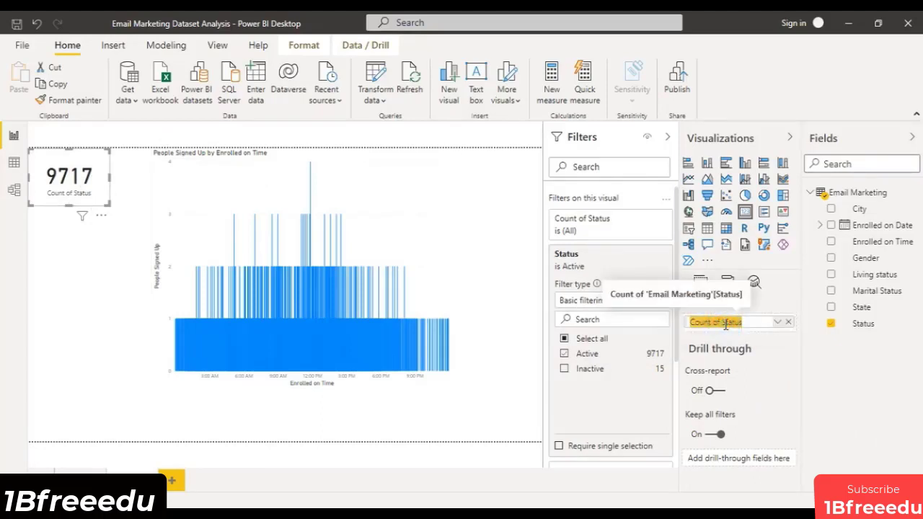
type("A")
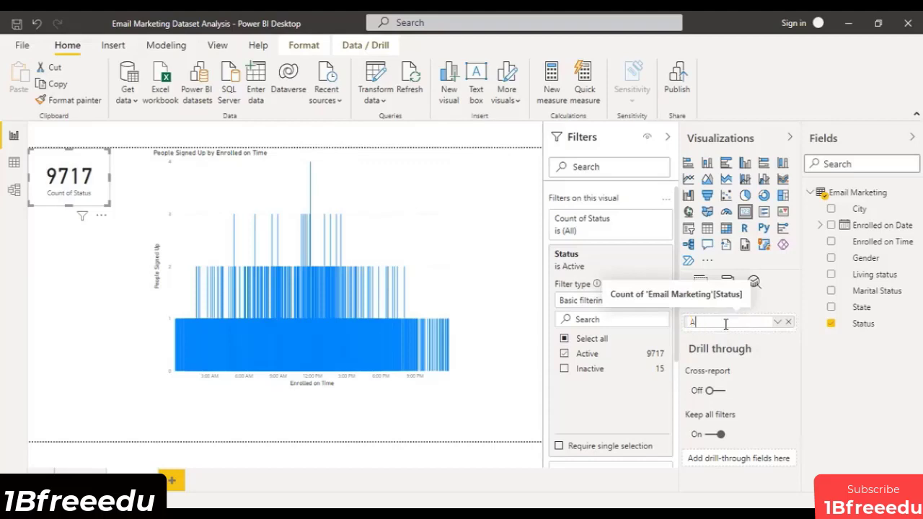
type("ctive Users")
key("Return")
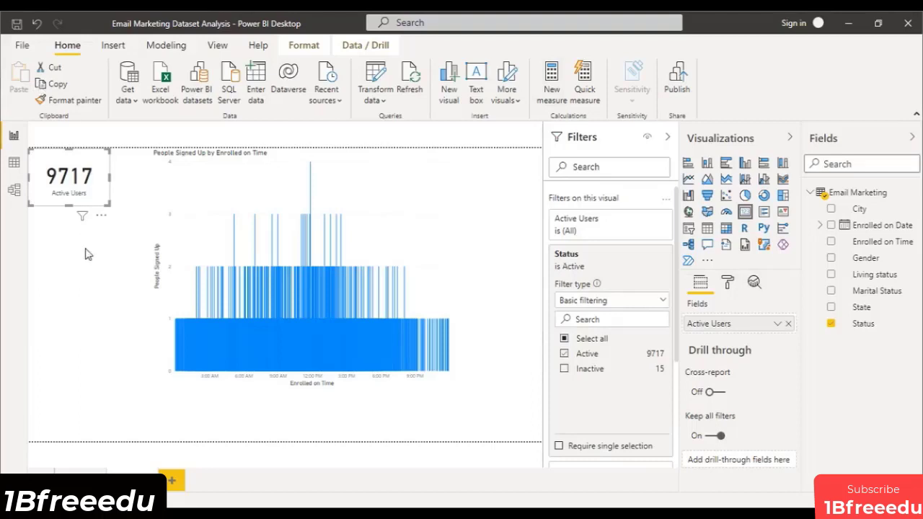
Step: Duplicate the Active Users card and place the copy directly beneath the original
left_click(57, 83)
left_click(94, 283)
left_click(21, 83)
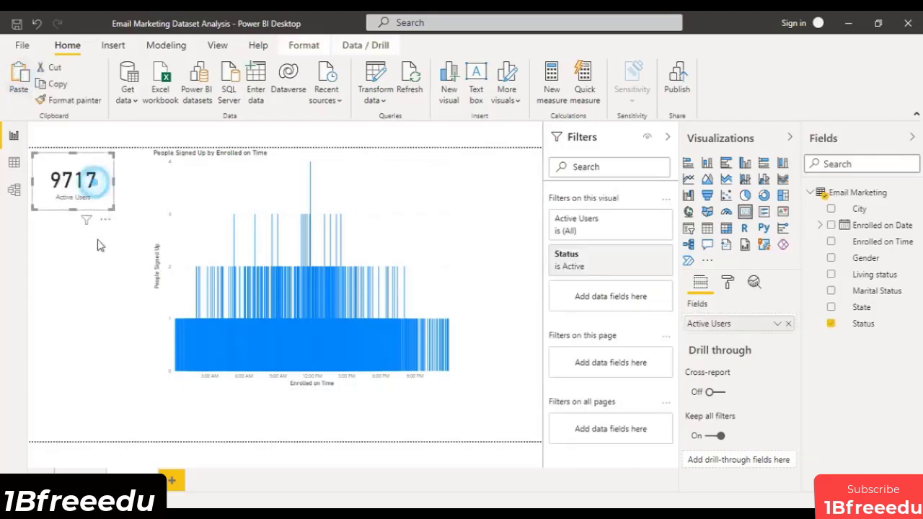
left_click_drag(94, 174, 94, 239)
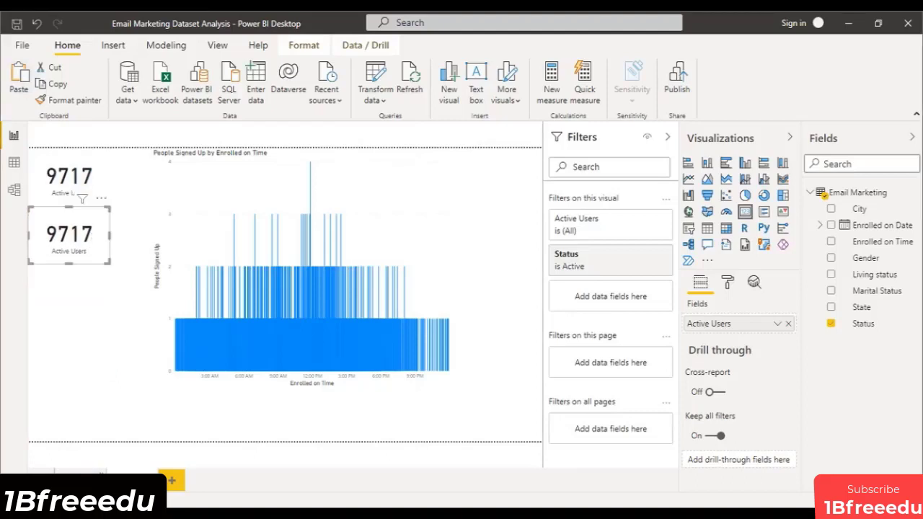
Step: Remove the Active Users field and the Status filter from the copied card, after checking the charts on the other report page
left_click(85, 478)
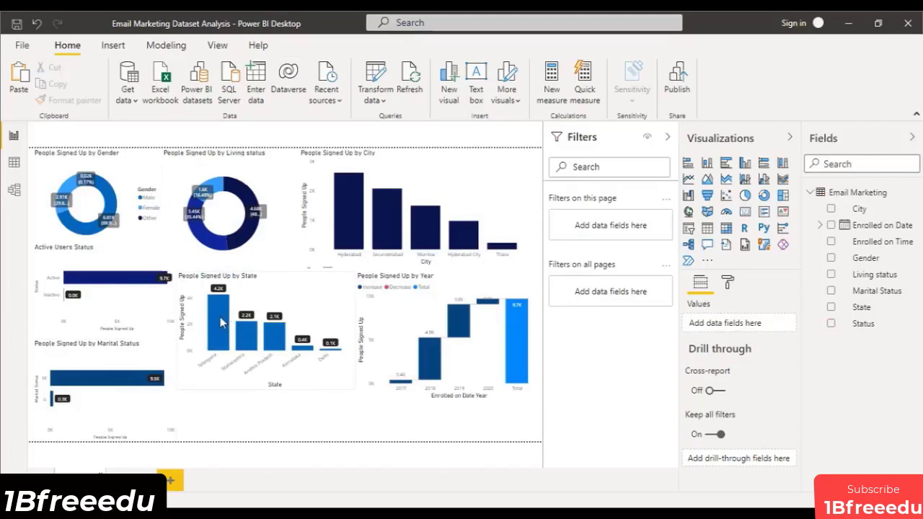
mouse_move(220, 317)
left_click(131, 482)
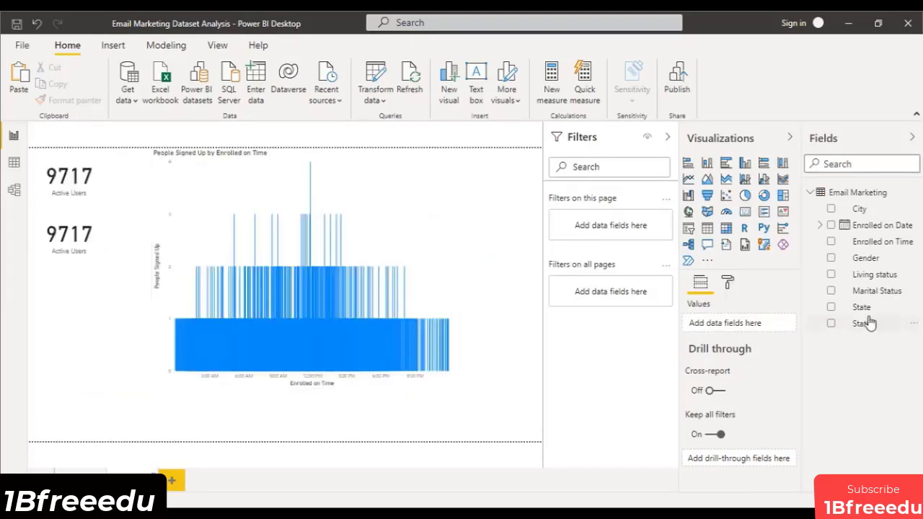
left_click(88, 258)
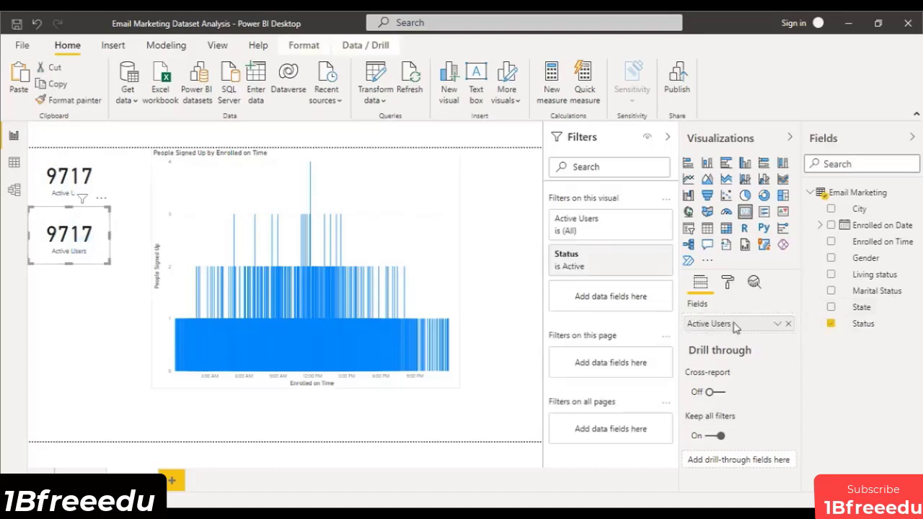
left_click(788, 323)
mouse_move(655, 228)
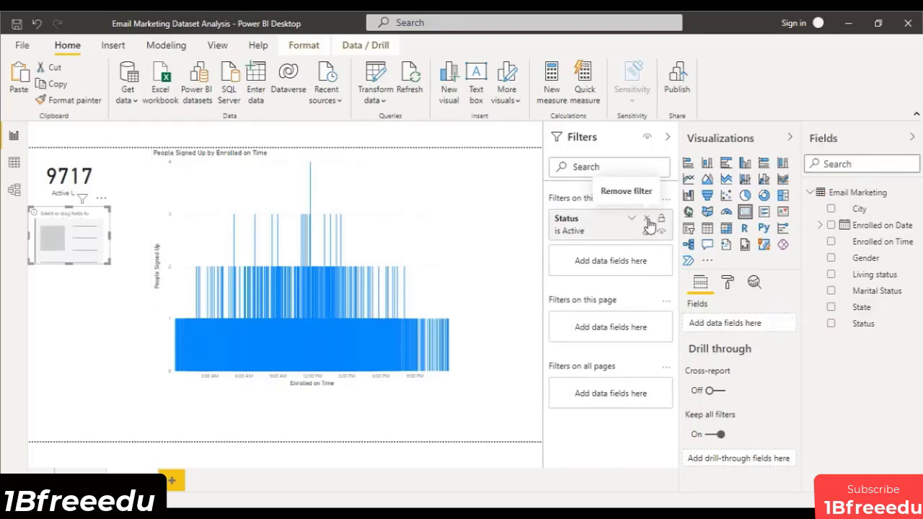
left_click(648, 226)
Step: Add a State filter to the copied card and limit it to Telangana
left_click_drag(873, 327, 622, 231)
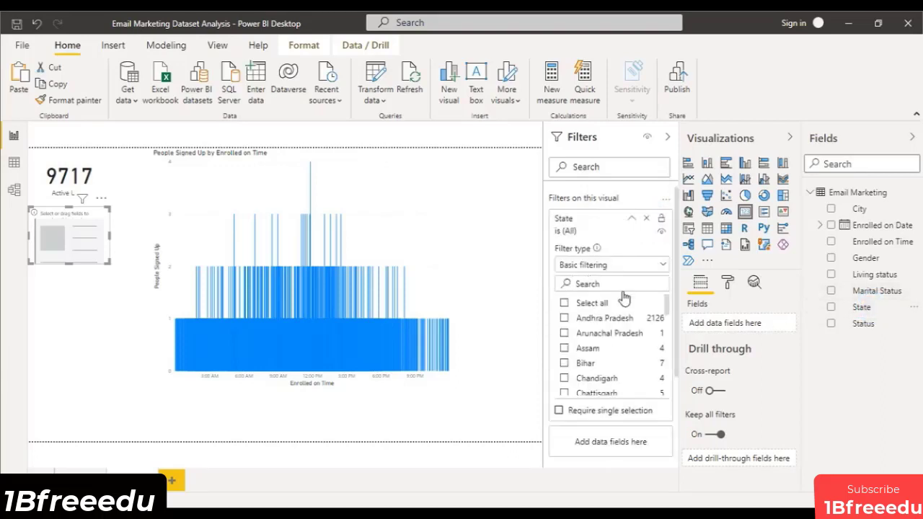
left_click(626, 285)
type("te")
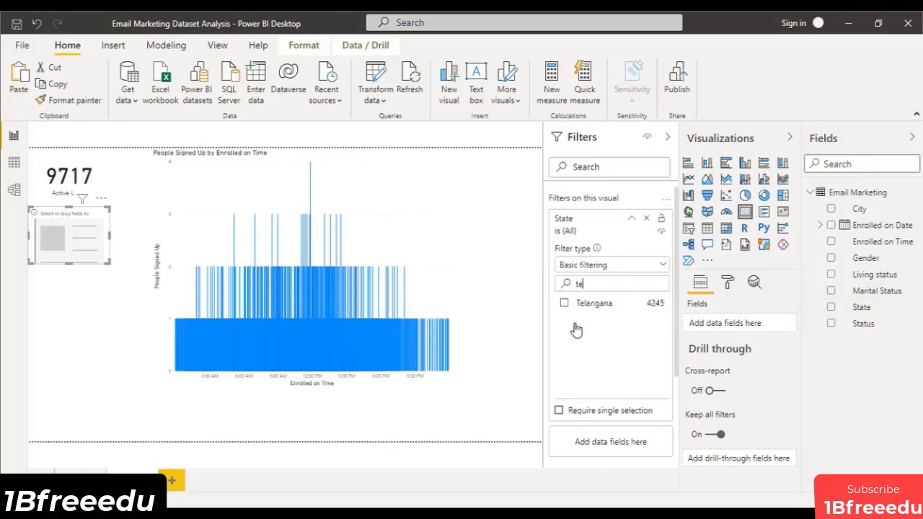
left_click(564, 303)
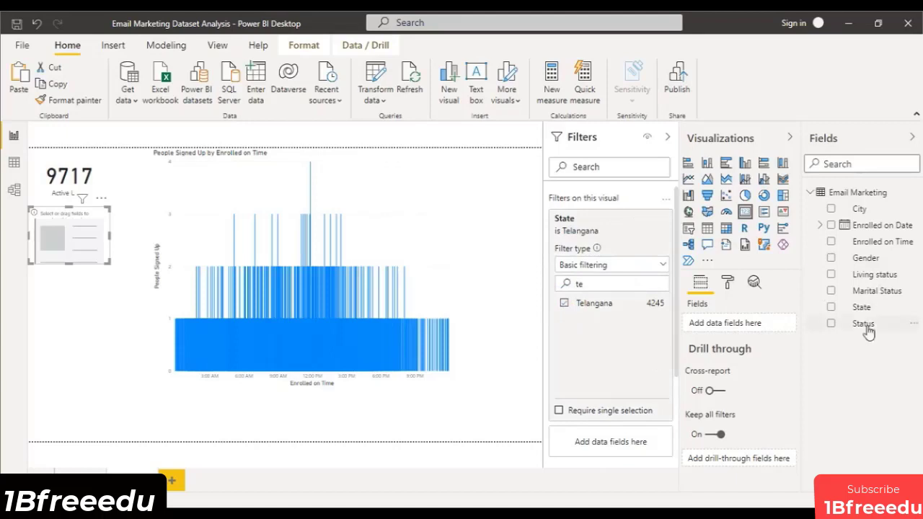
Step: Add State to the Telangana-filtered card as a Count and rename the field Users from Telangana
left_click_drag(862, 308, 740, 330)
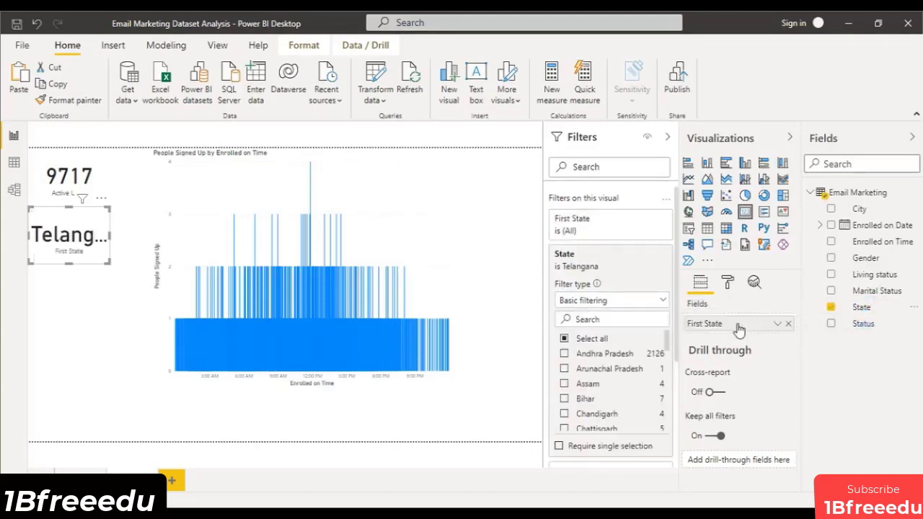
left_click(775, 324)
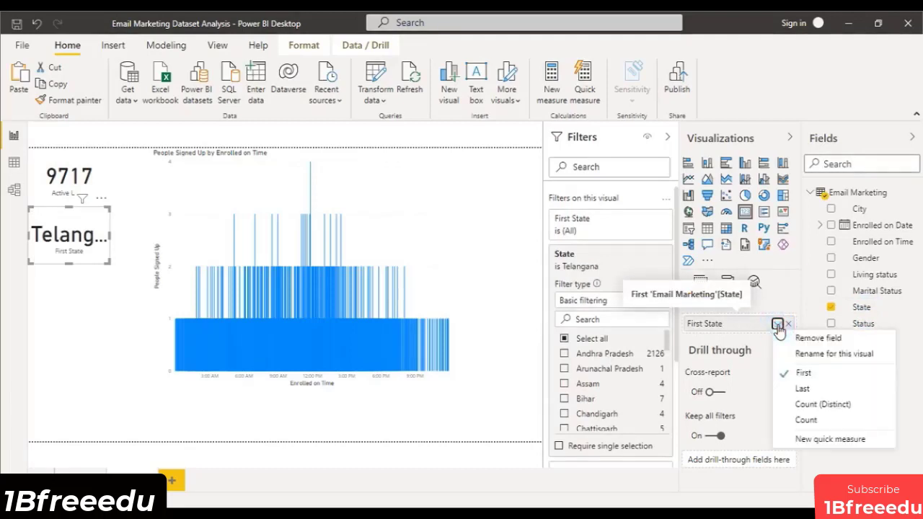
left_click(807, 421)
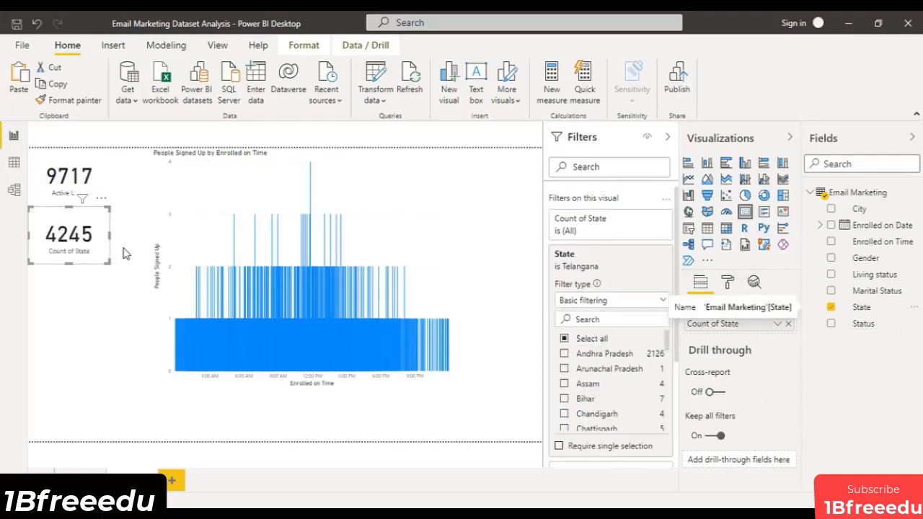
double_click(743, 324)
type("Users from Telangana")
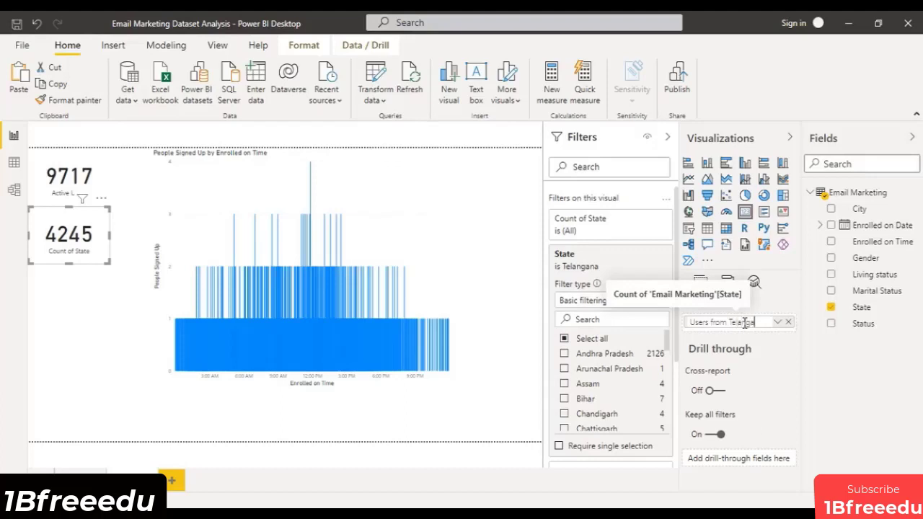
key("Return")
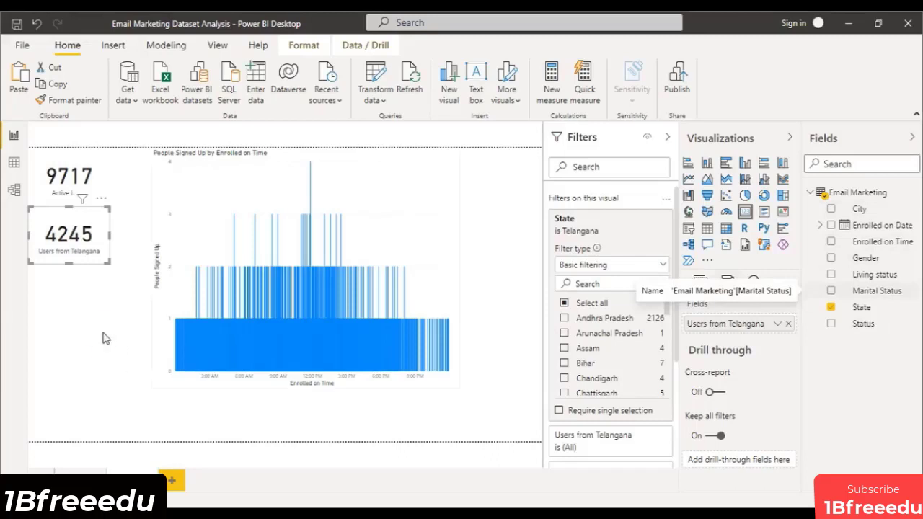
Step: Duplicate the Active Users card beneath the Telangana card and clear the copy's field and Status filter
left_click(20, 77)
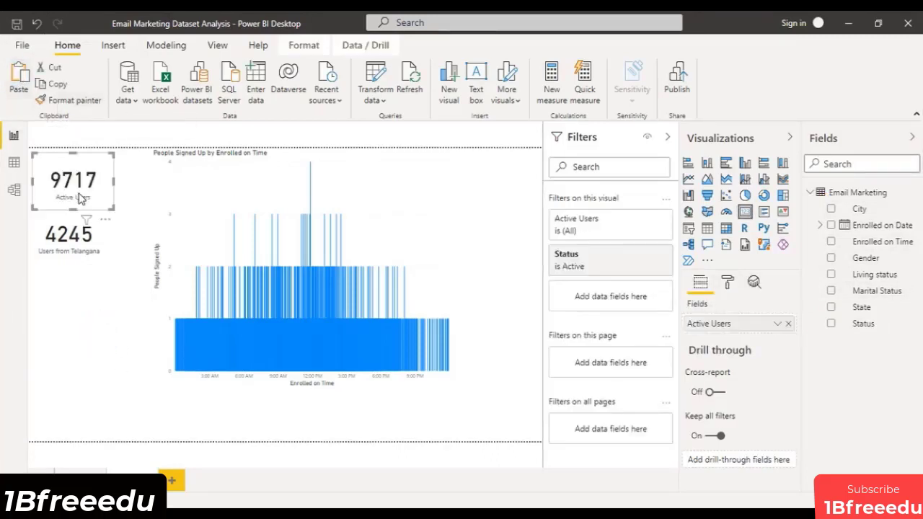
left_click_drag(77, 191, 78, 307)
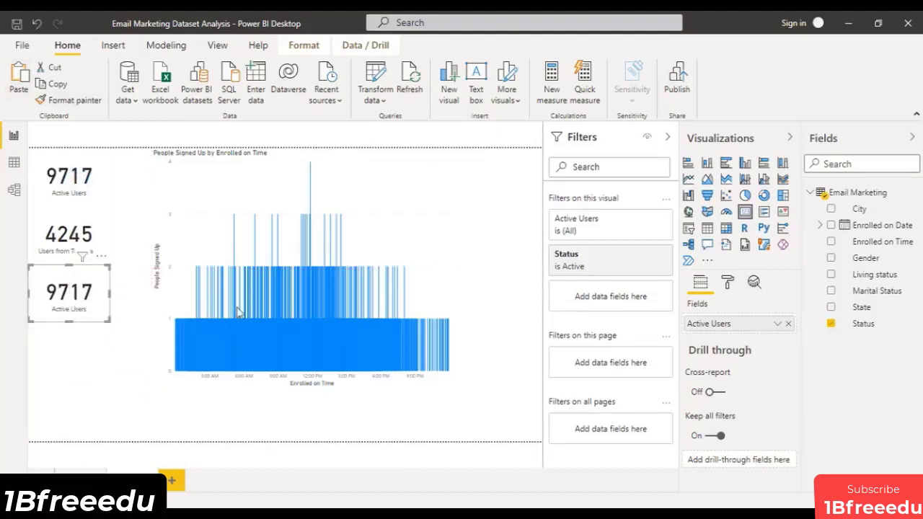
left_click(789, 324)
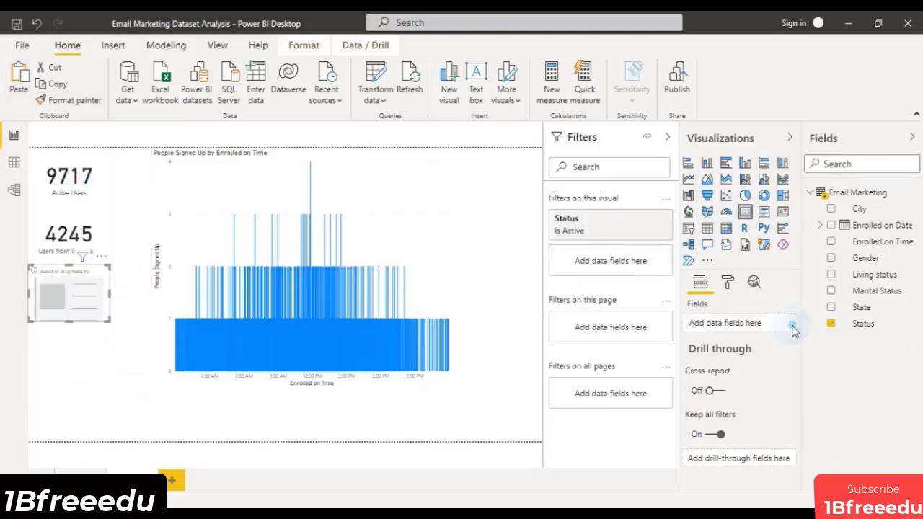
left_click(647, 218)
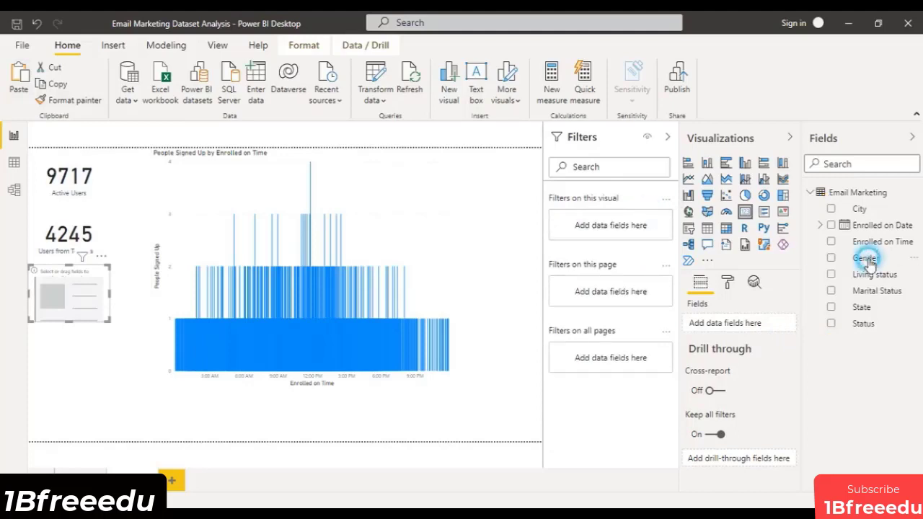
Step: Filter the emptied card by Gender to Male and show the Count of Gender in it
left_click_drag(637, 277, 625, 231)
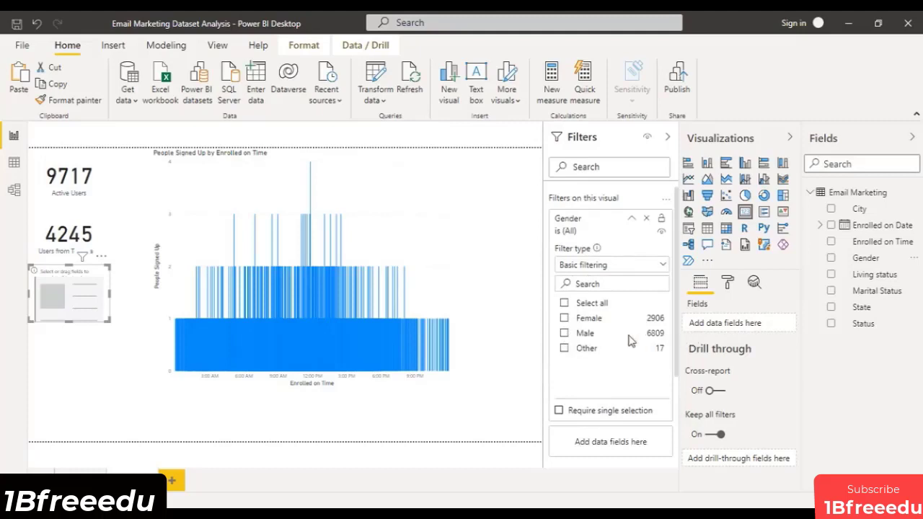
left_click(566, 335)
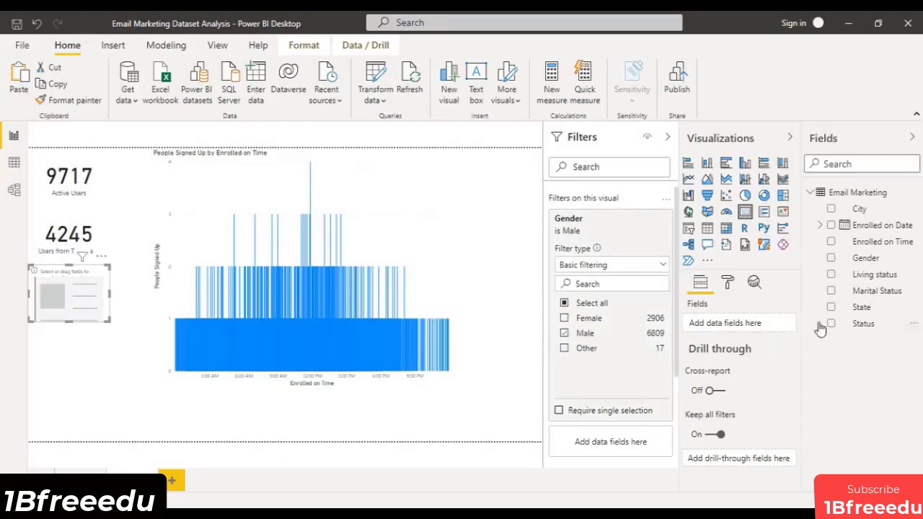
left_click_drag(865, 257, 725, 330)
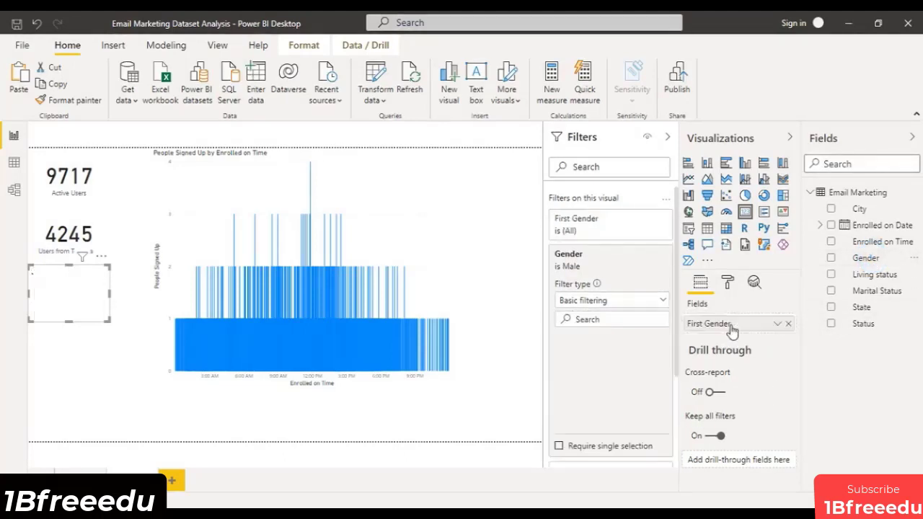
left_click(779, 324)
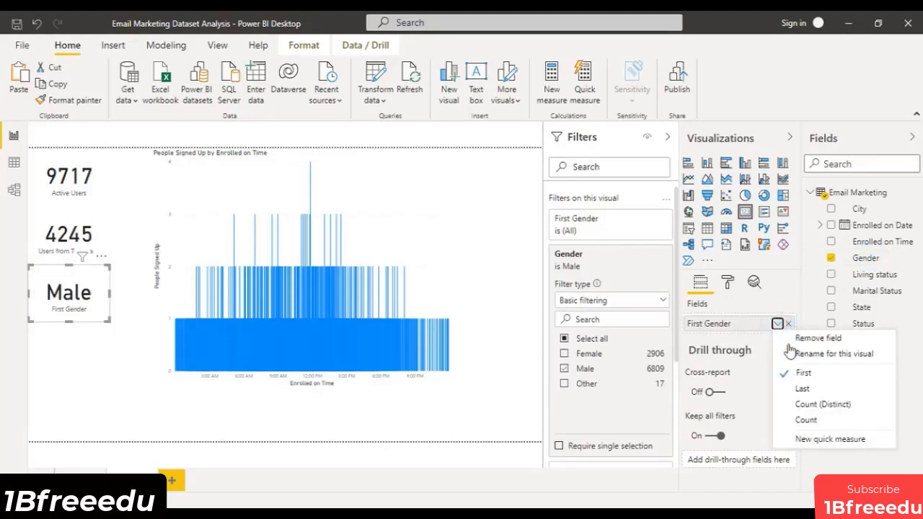
left_click(820, 423)
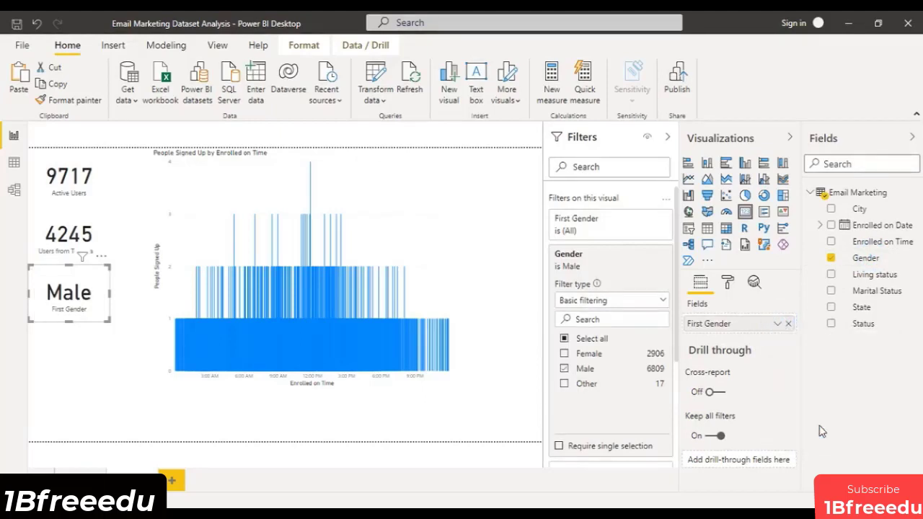
double_click(732, 325)
left_click(722, 322)
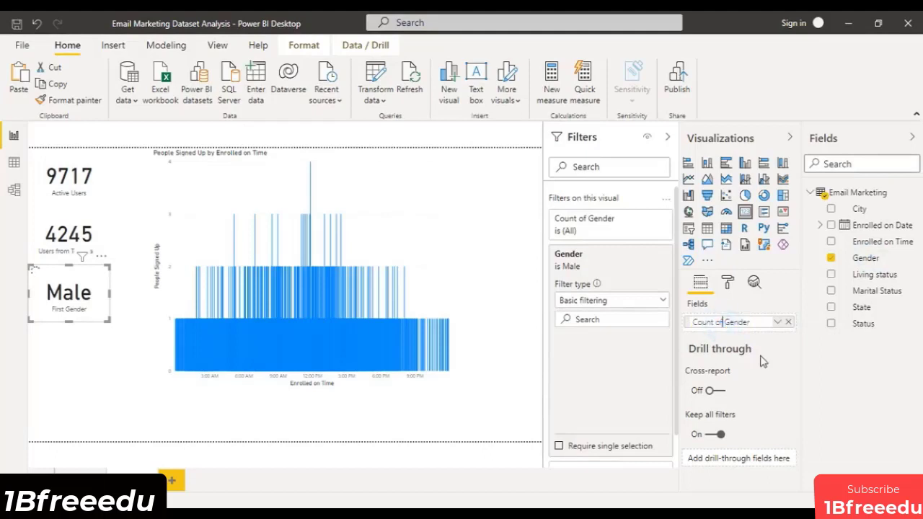
key("Return")
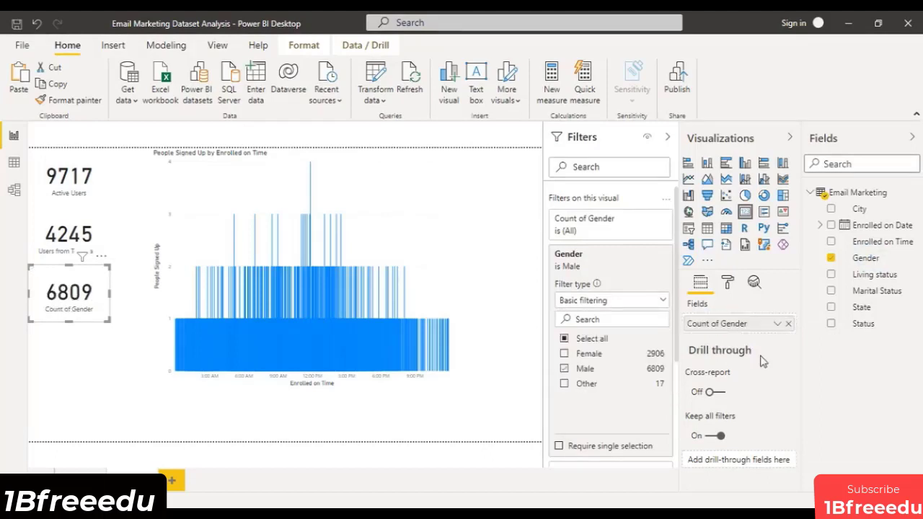
Step: Rename the gender card's count field to Male Users
left_click(778, 325)
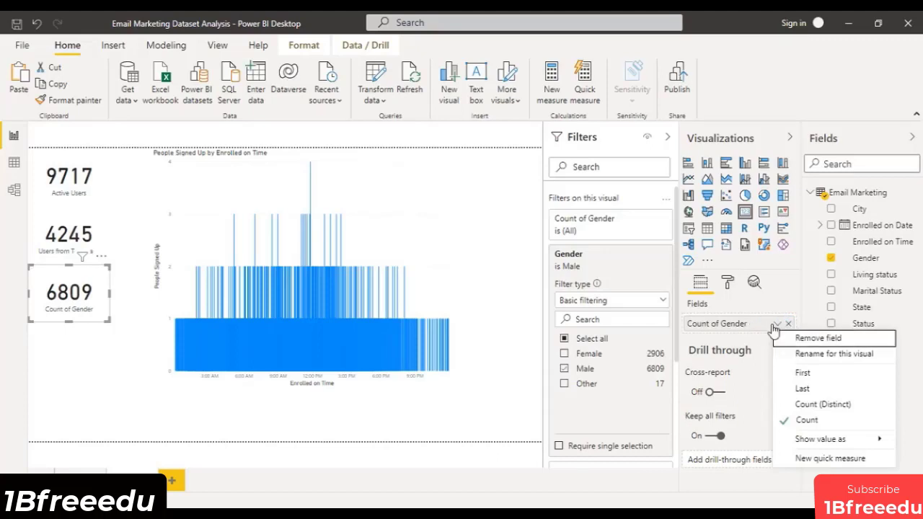
double_click(740, 324)
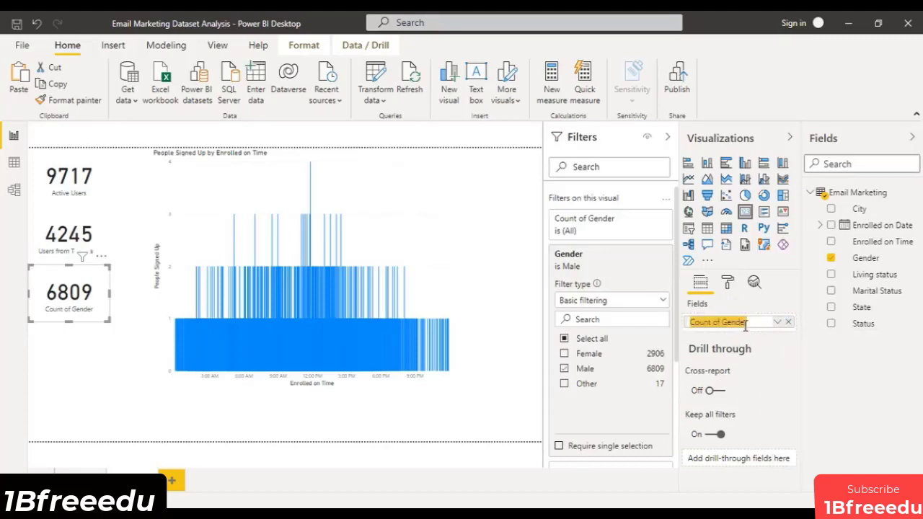
type("Male Users")
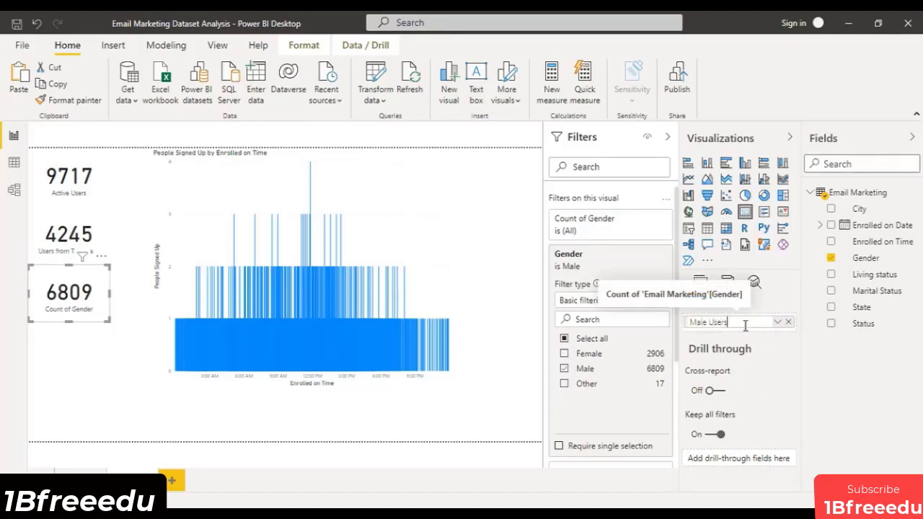
key("Return")
left_click(498, 193)
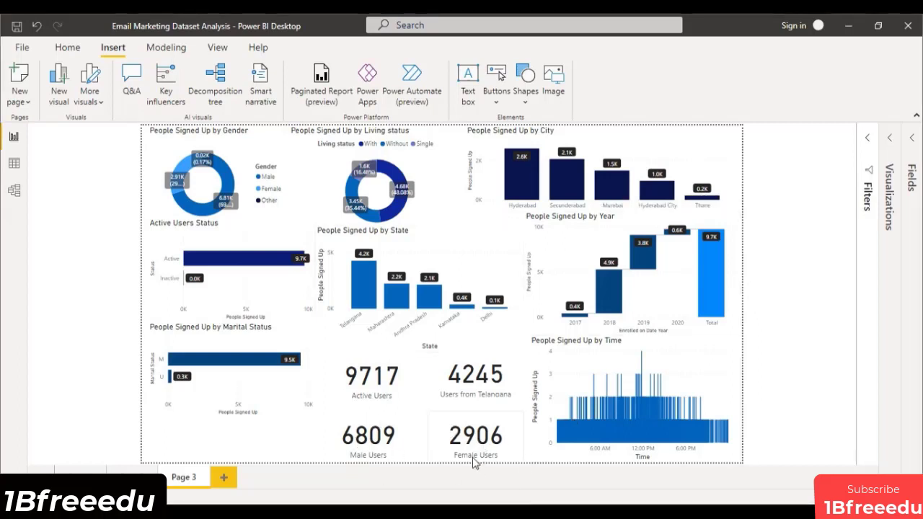
Step: Open the Power Query Editor, review the Email Marketing table's columns and available transform tools, and return to the report
left_click(424, 183)
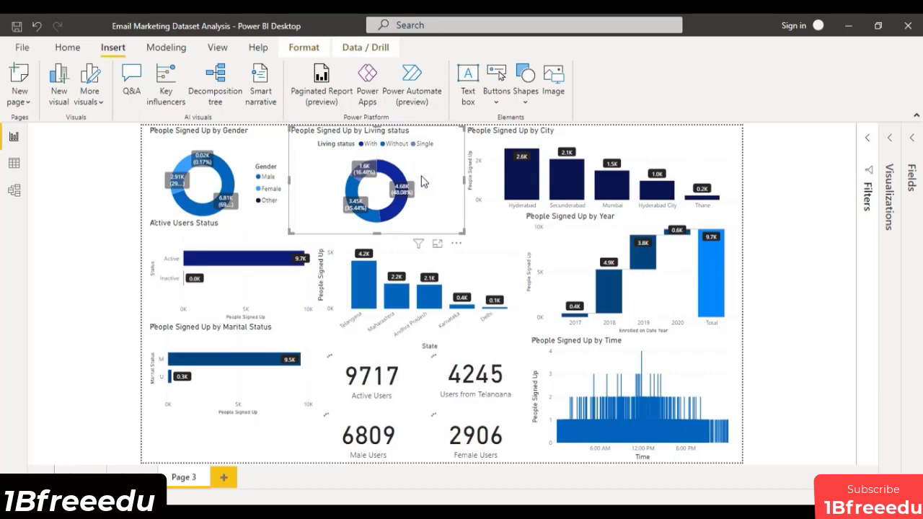
left_click(68, 48)
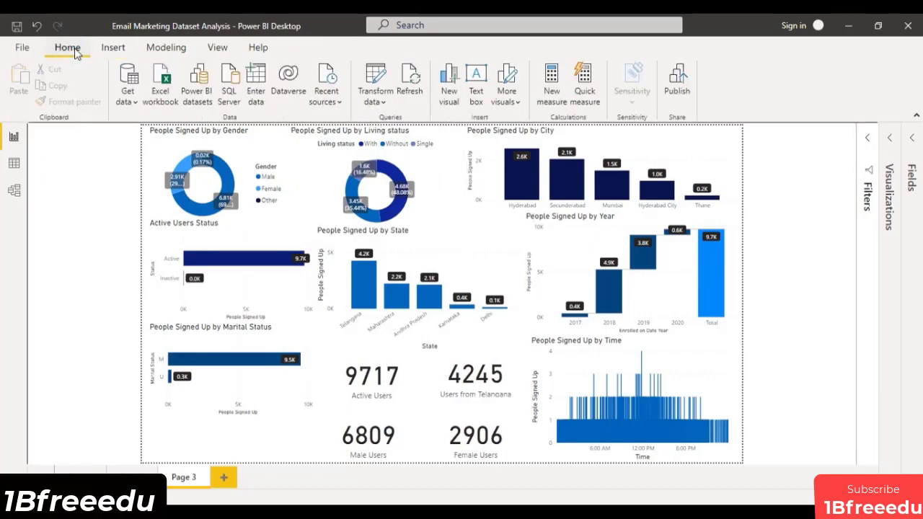
left_click(376, 77)
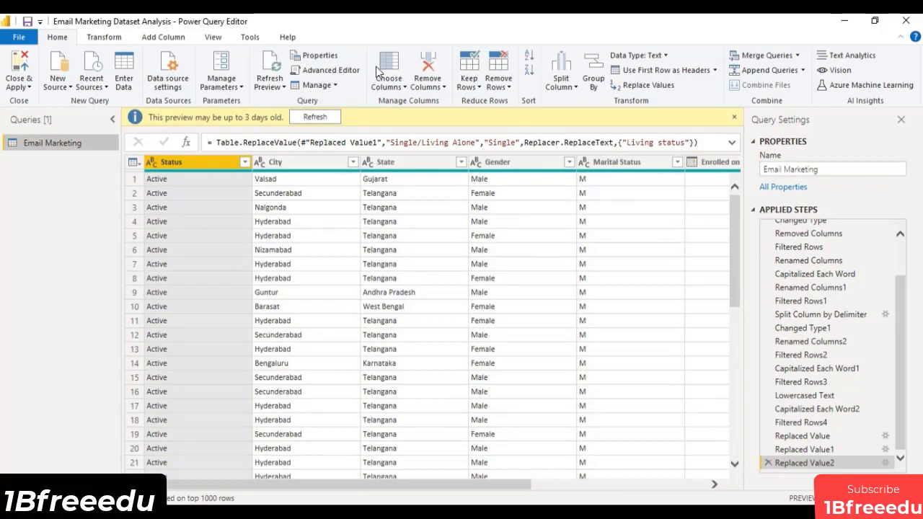
left_click_drag(517, 487, 755, 479)
left_click(660, 163)
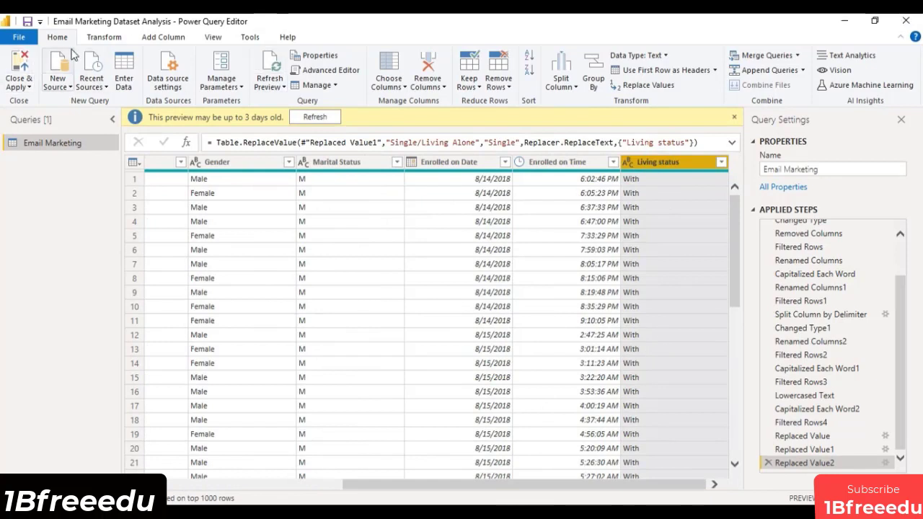
left_click(97, 39)
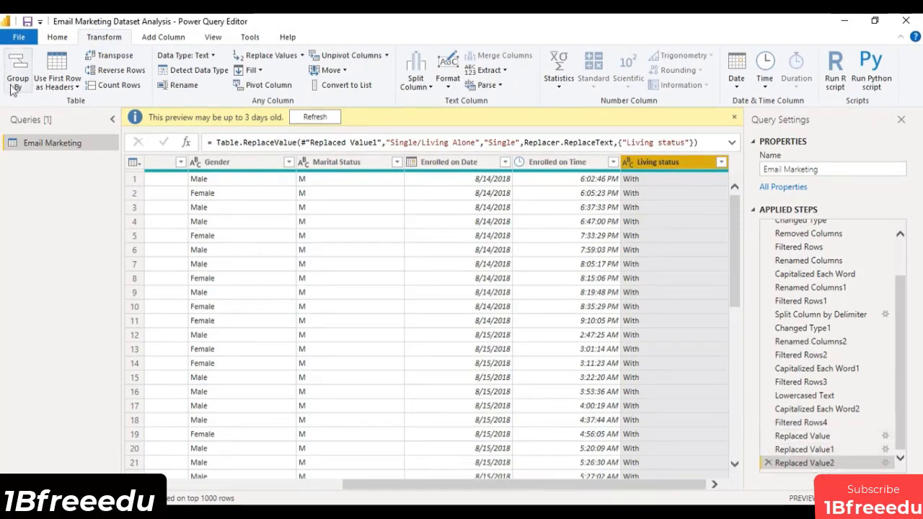
left_click(56, 37)
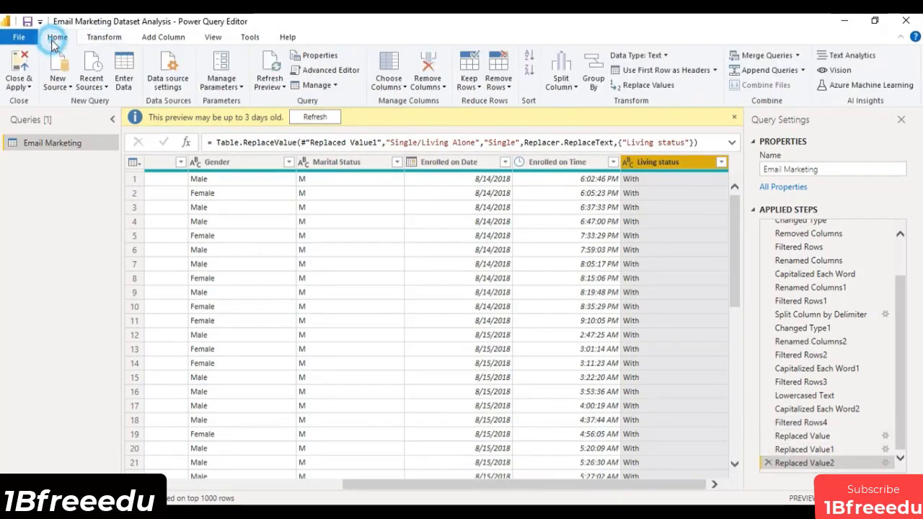
left_click(20, 70)
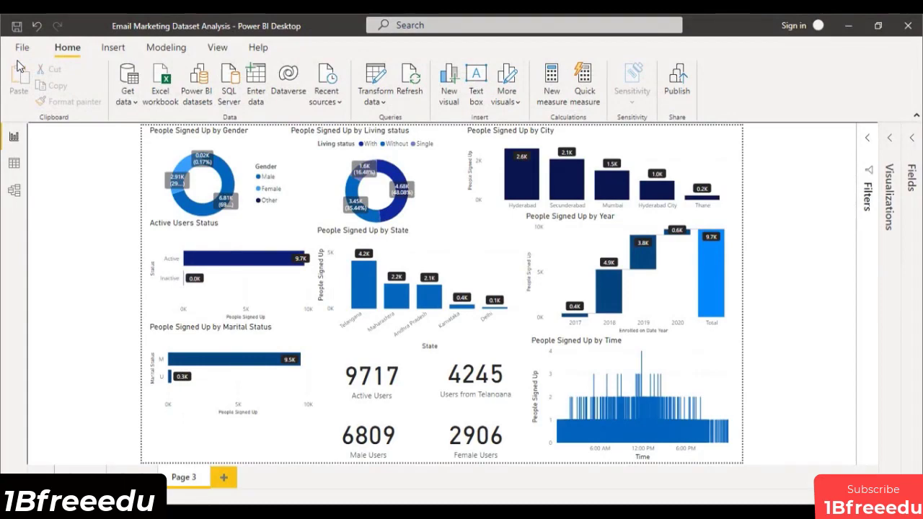
Step: Insert an arrow-shaped pentagon, flatten it into a banner, and fit it in the page's lower-left corner beneath the Marital Status chart
left_click(113, 47)
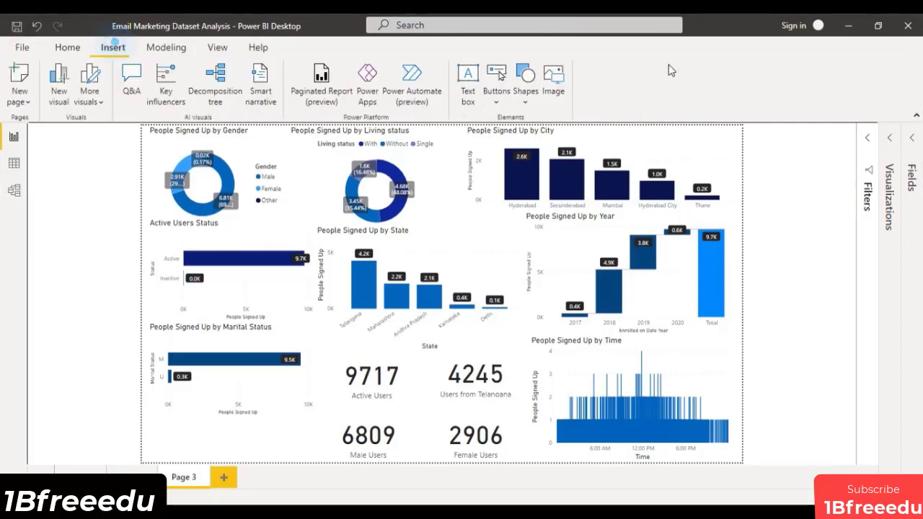
left_click(526, 85)
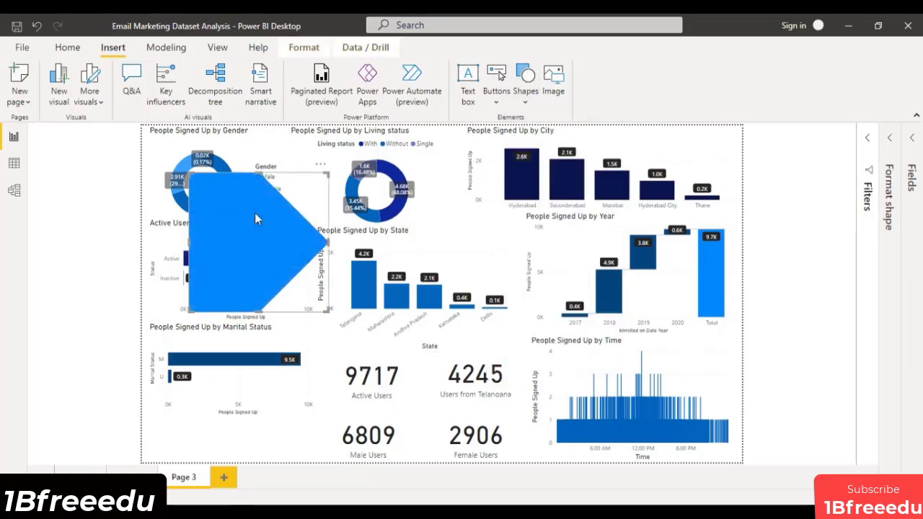
left_click_drag(260, 178, 255, 273)
left_click_drag(256, 311, 263, 306)
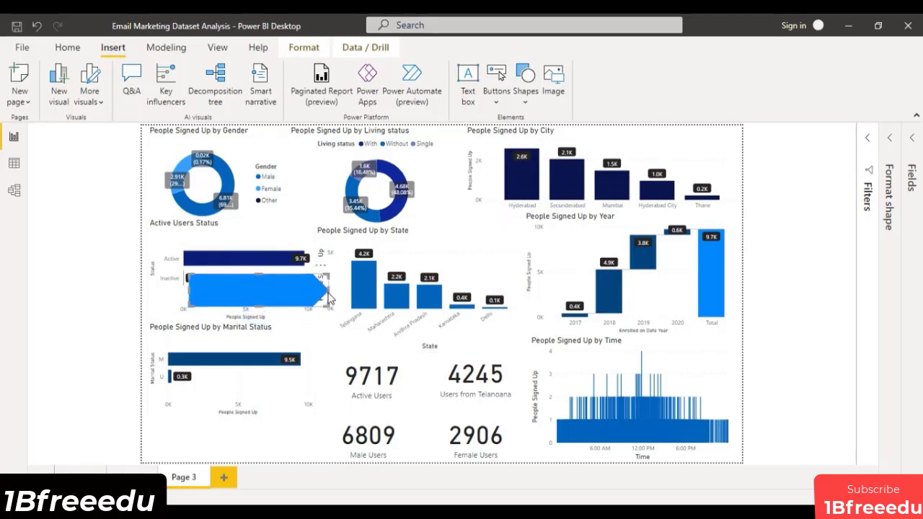
left_click_drag(331, 286, 270, 462)
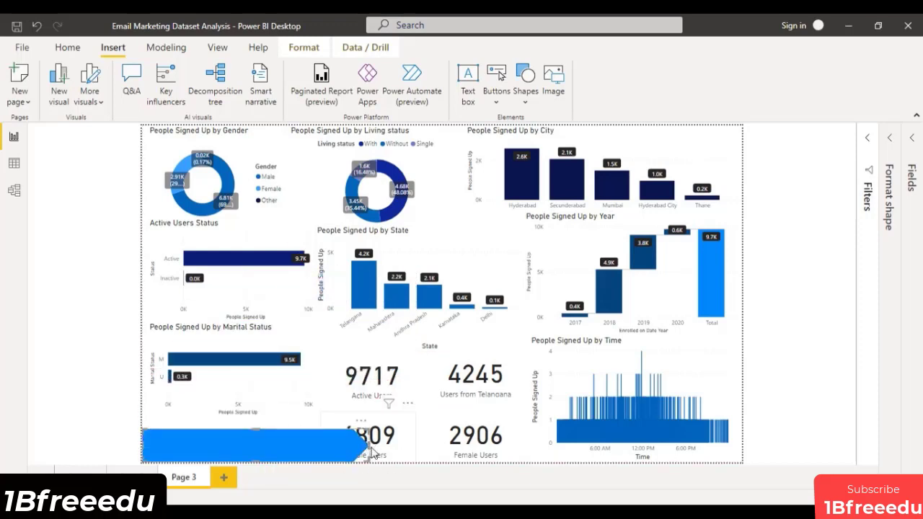
left_click(370, 449)
left_click(260, 443)
left_click_drag(312, 459, 331, 458)
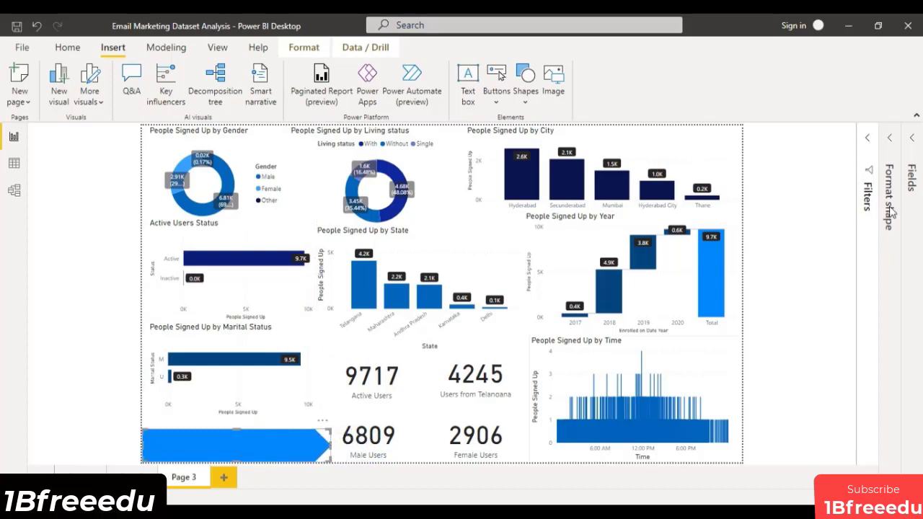
Step: Enable text on the arrow banner and set it to Email Marketing Target
left_click(891, 146)
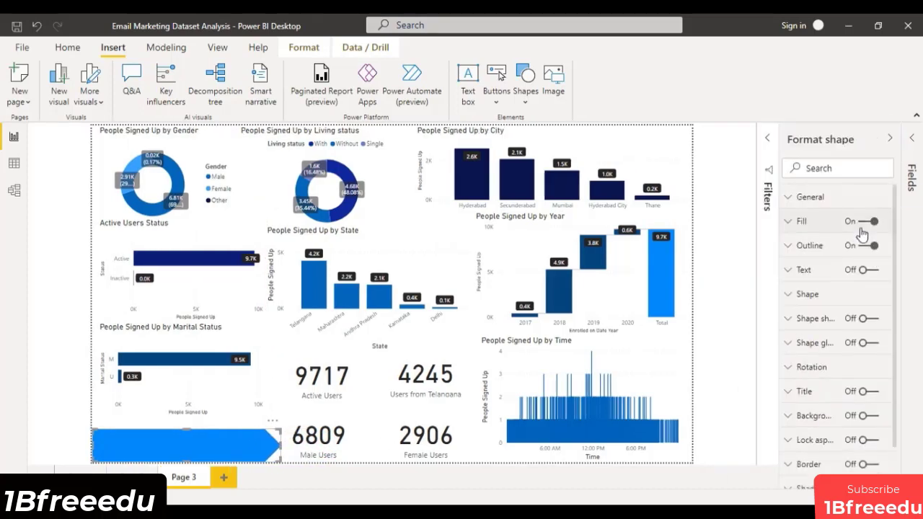
left_click(869, 270)
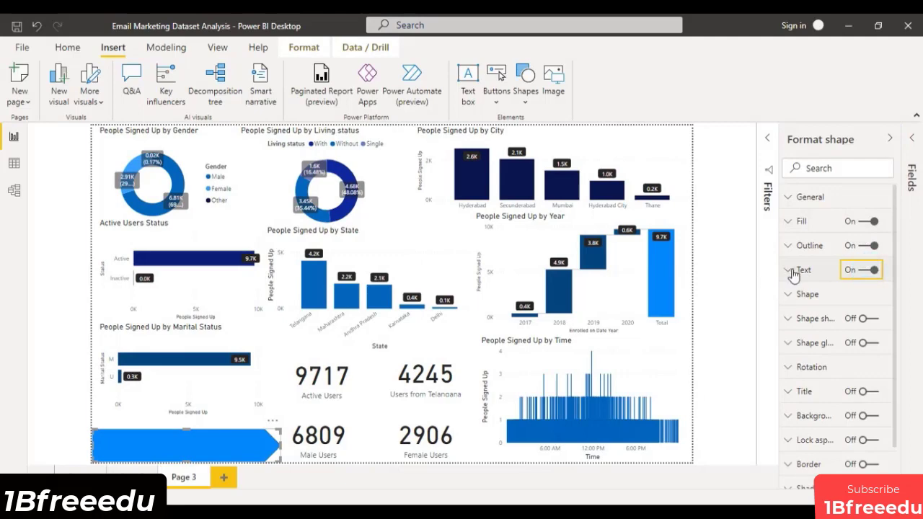
left_click(789, 269)
left_click(820, 309)
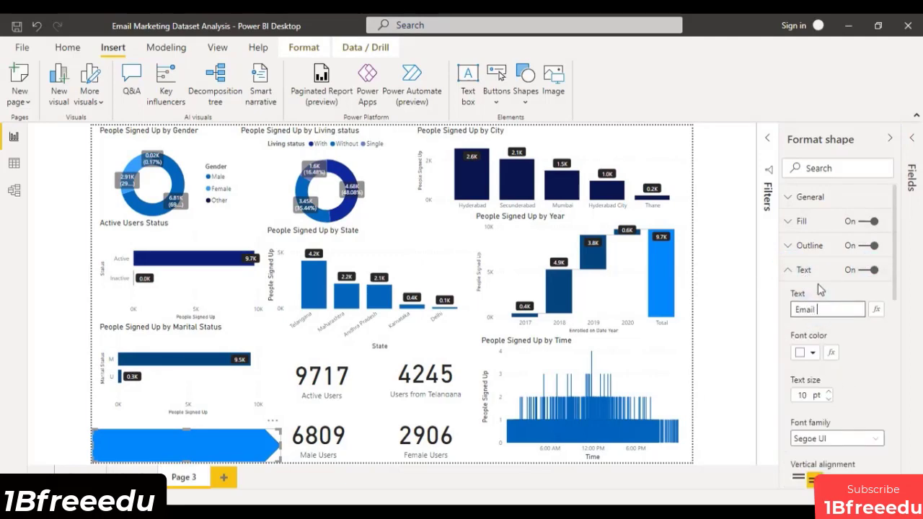
type("Email Marketing Target")
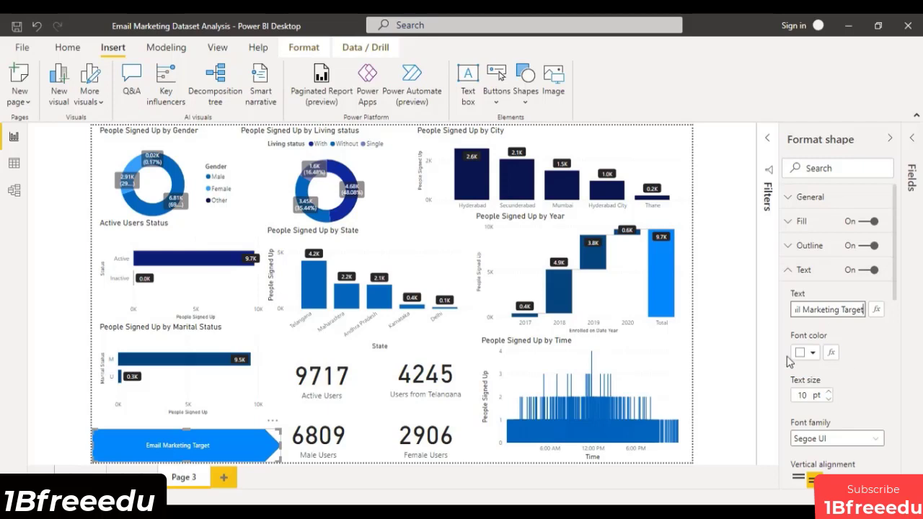
Step: Enlarge the banner's text to about double its size and collapse the shape formatting options
left_click(831, 393)
type("15")
left_click(831, 393)
left_click(831, 393)
left_click(831, 393)
left_click(831, 394)
left_click(831, 394)
left_click(891, 140)
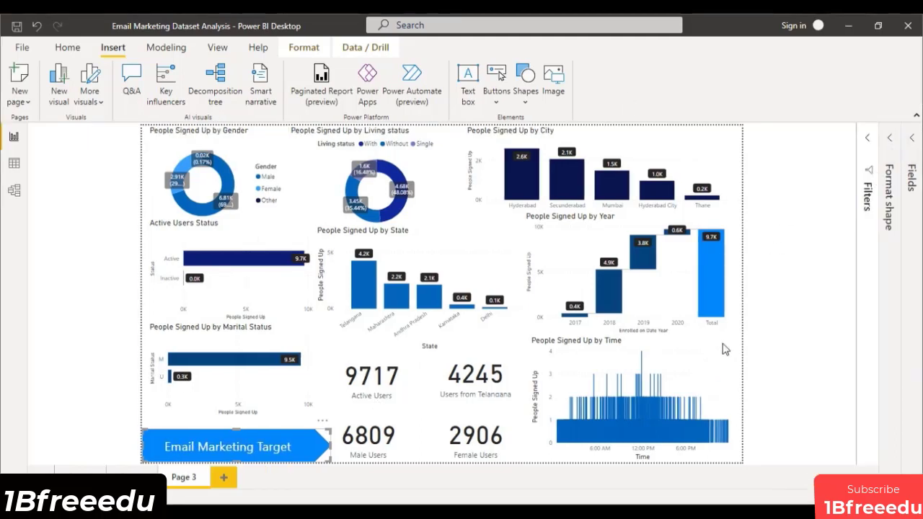